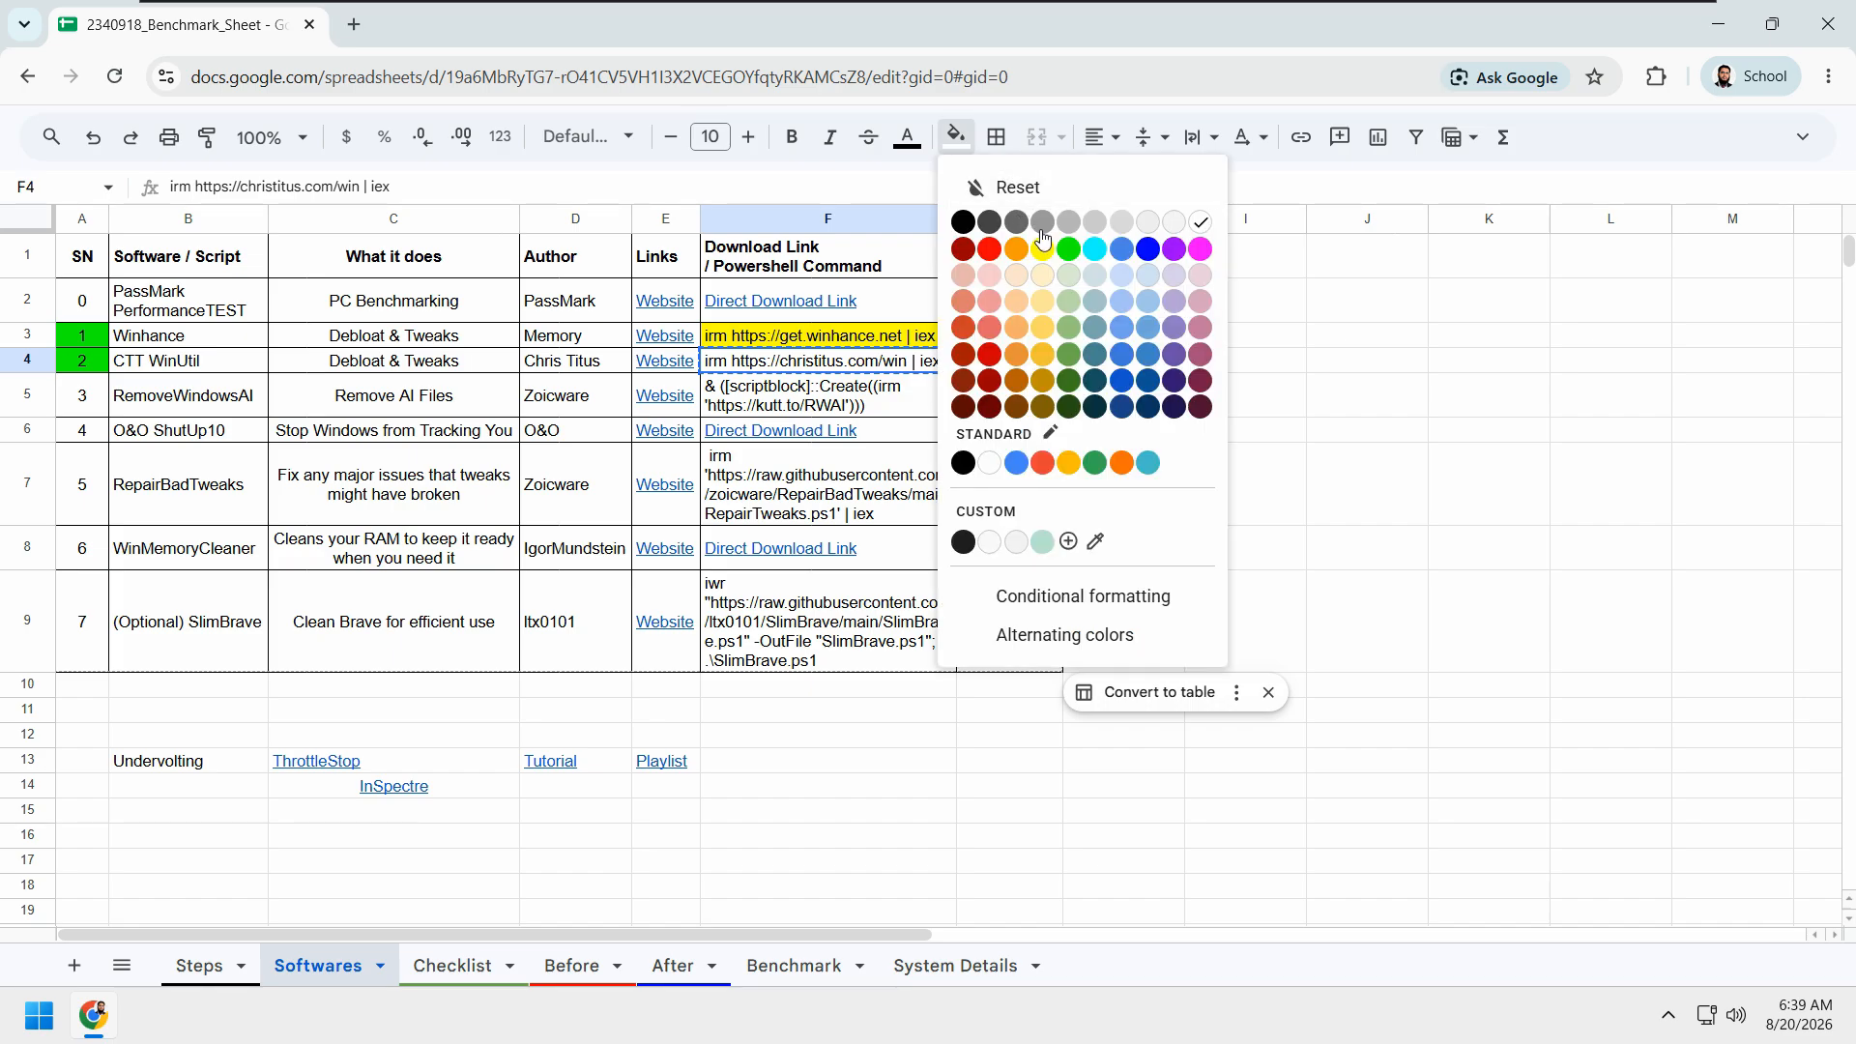
Step: Fill the CTT WinUtil PowerShell command cell F4 with yellow and copy its command
click(1043, 241)
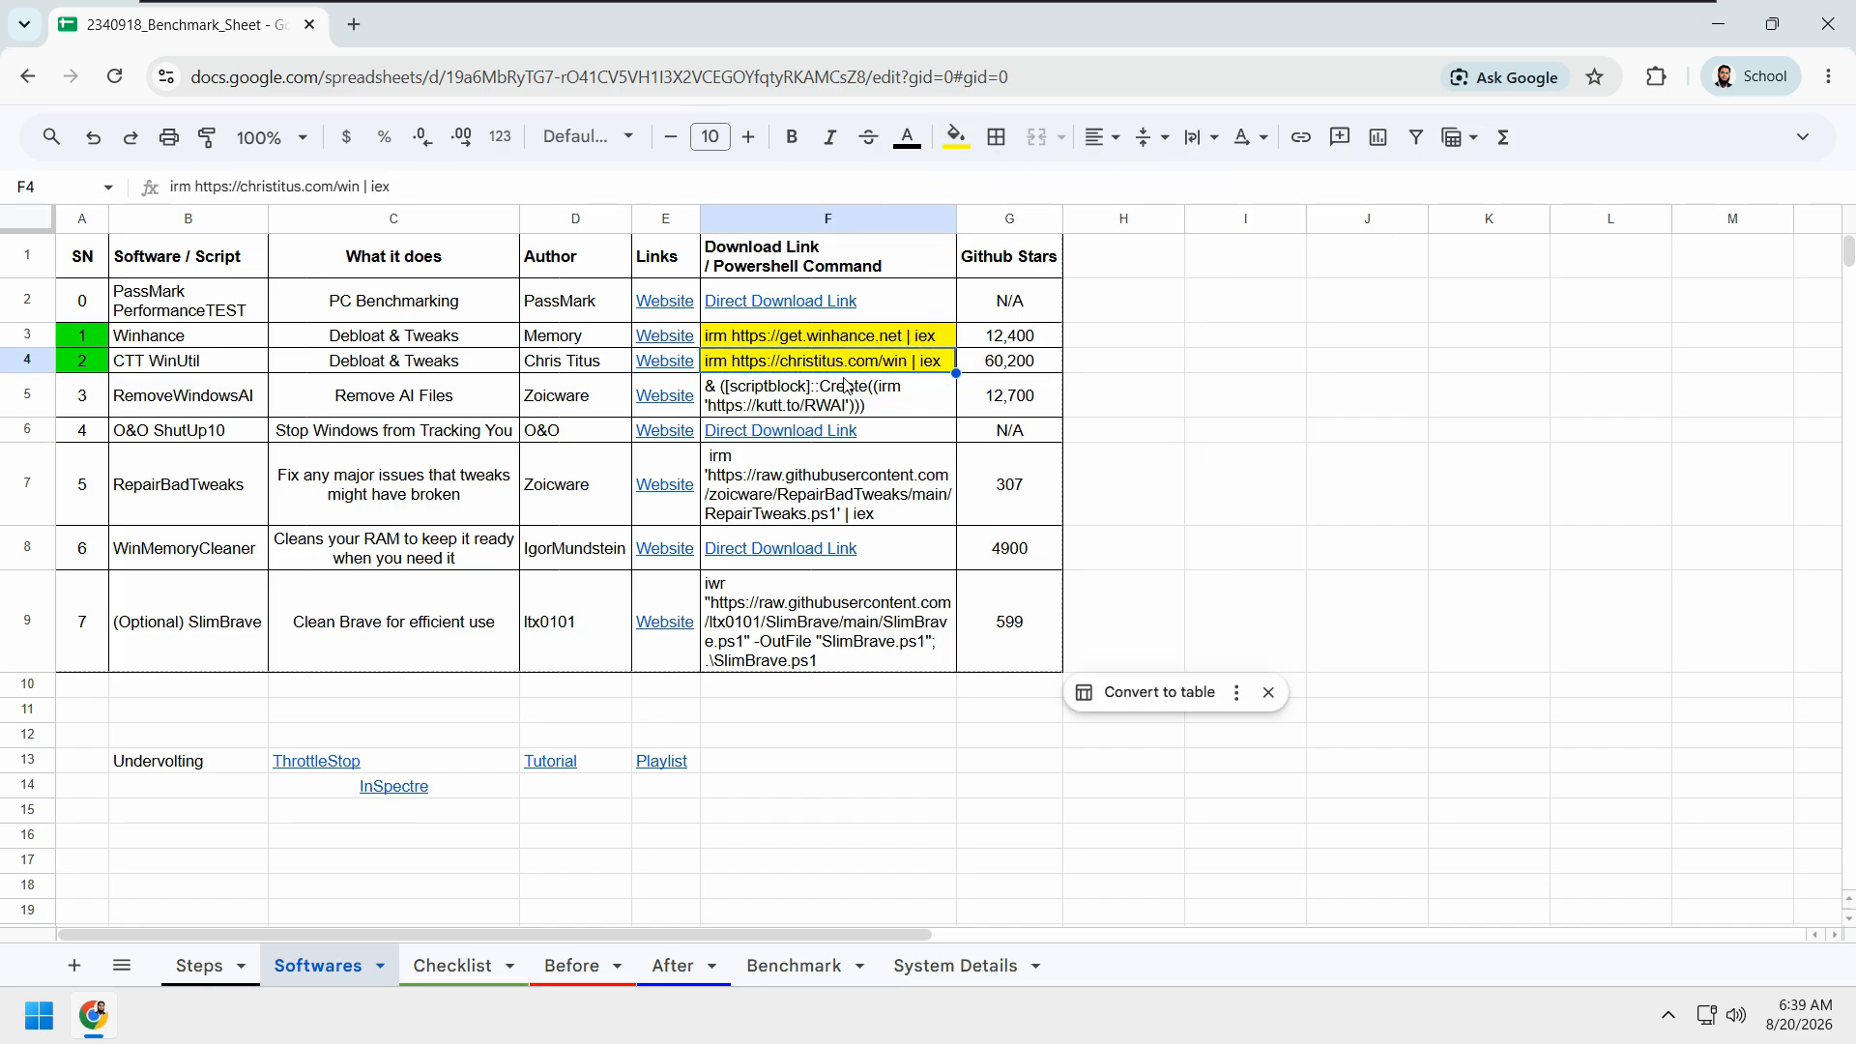
key(ctrl+c)
click(1290, 598)
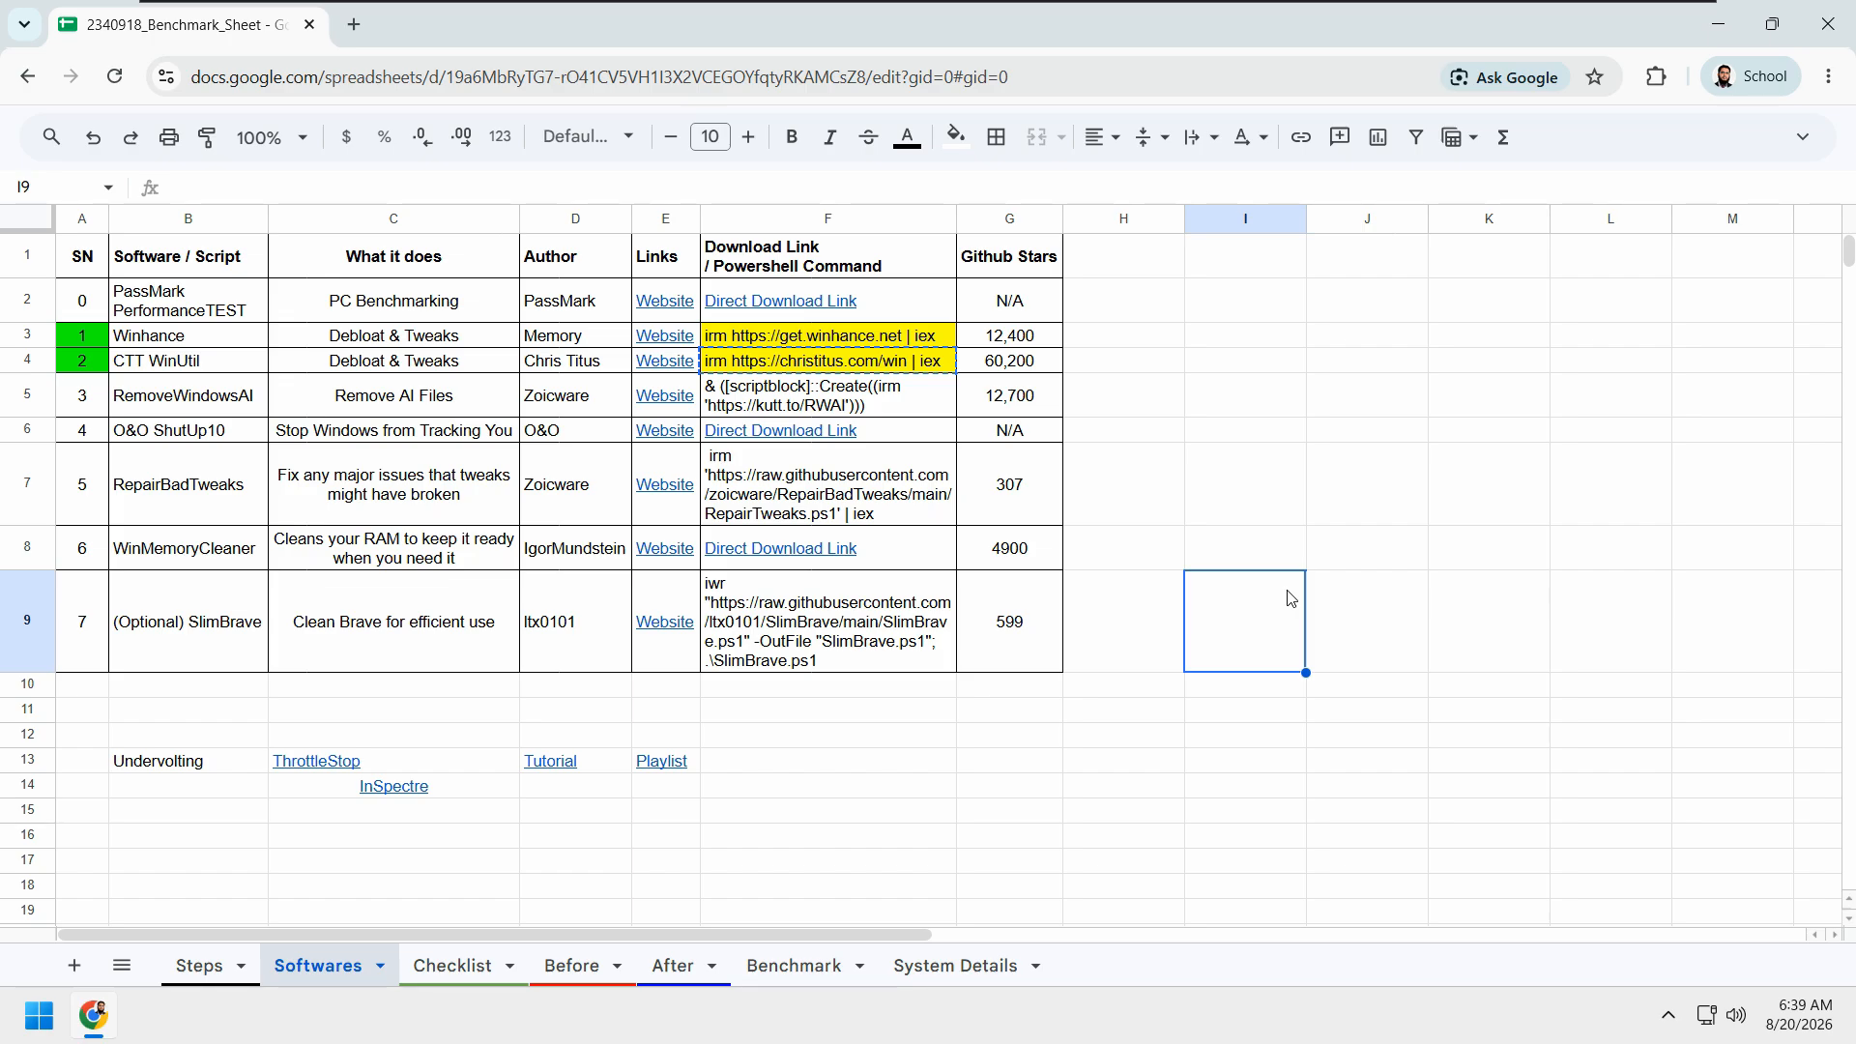
key(super)
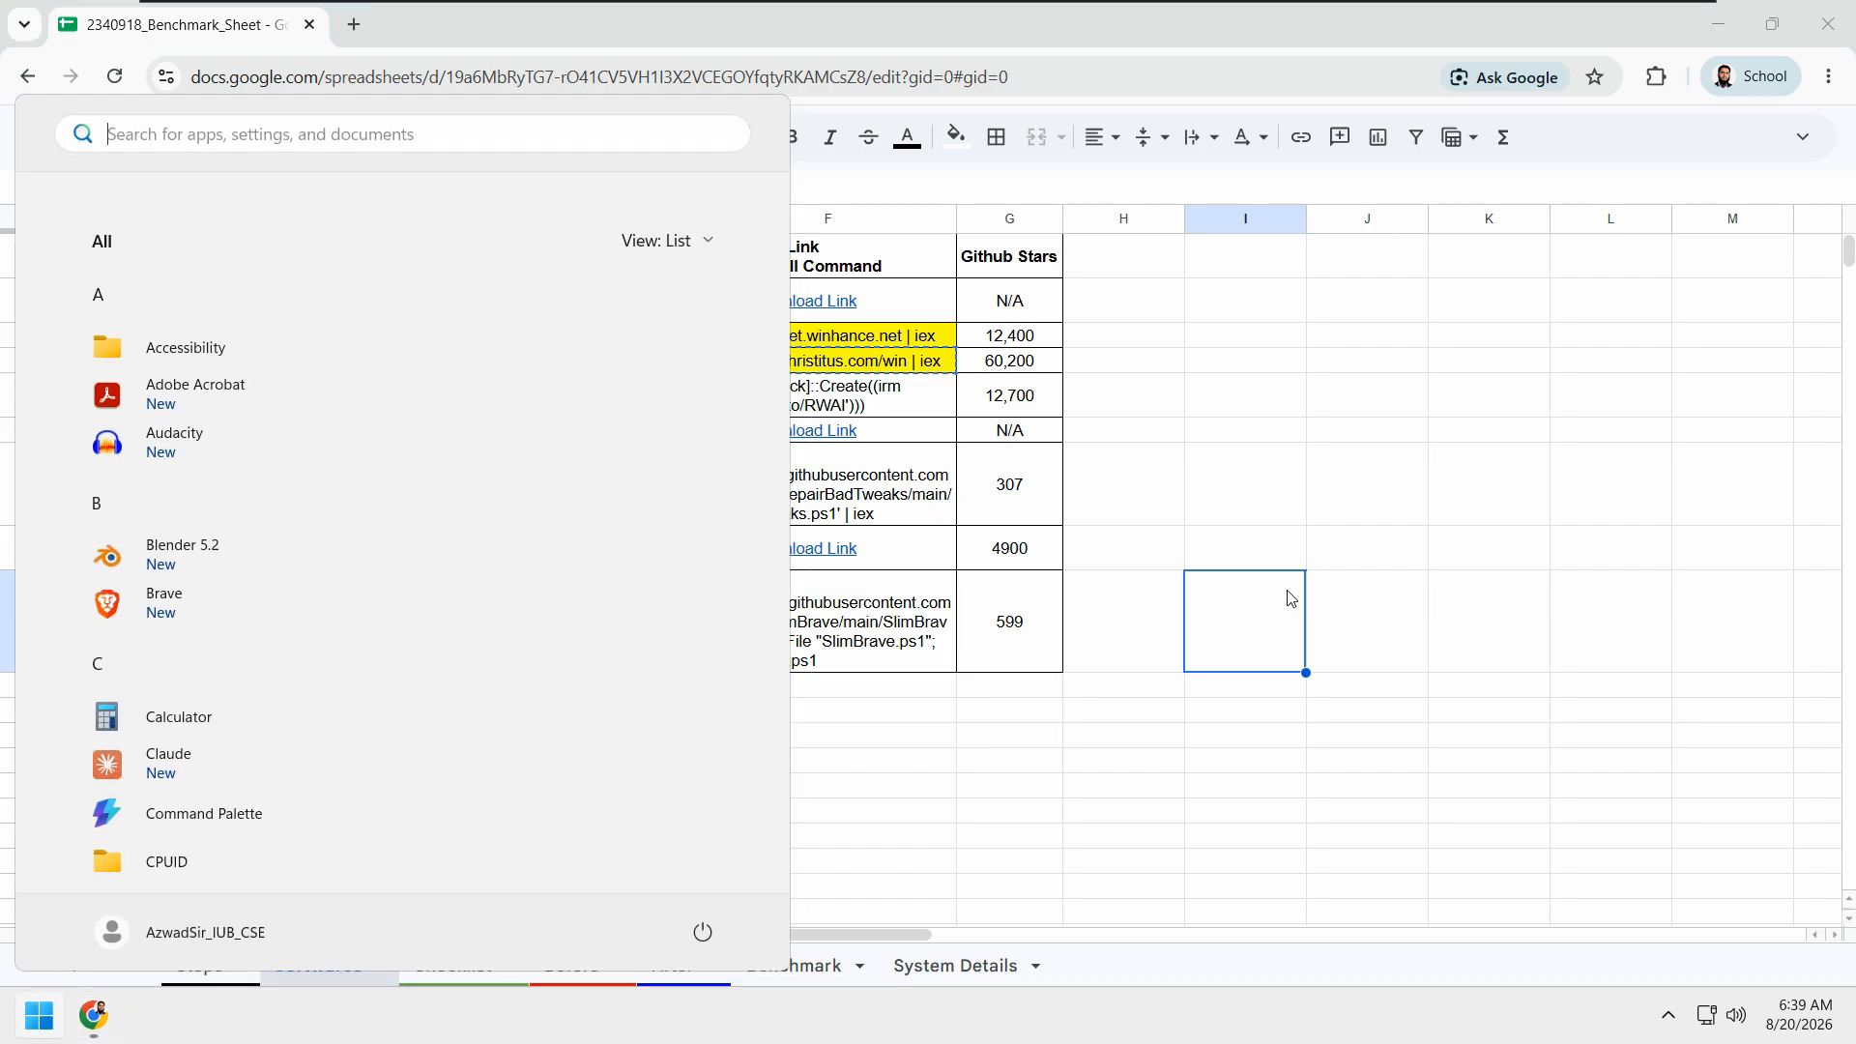
text(powers)
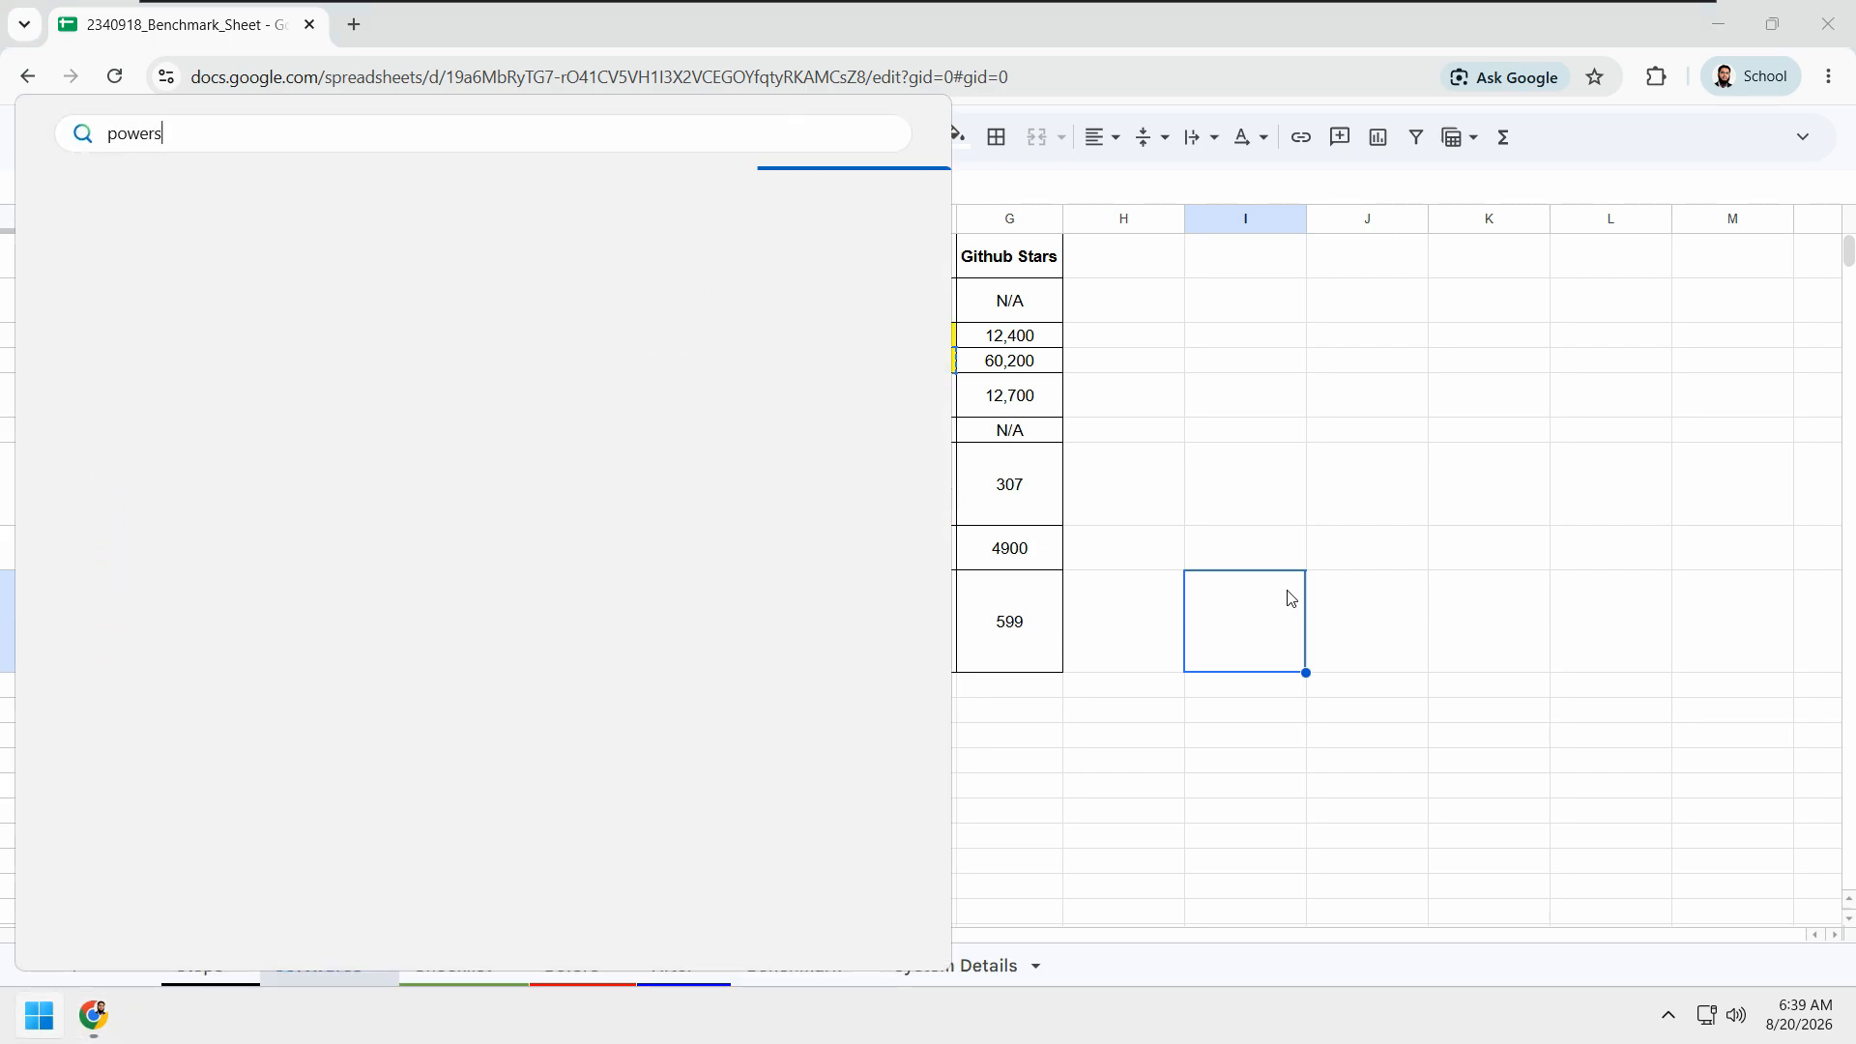
text(hell)
double_click(160, 134)
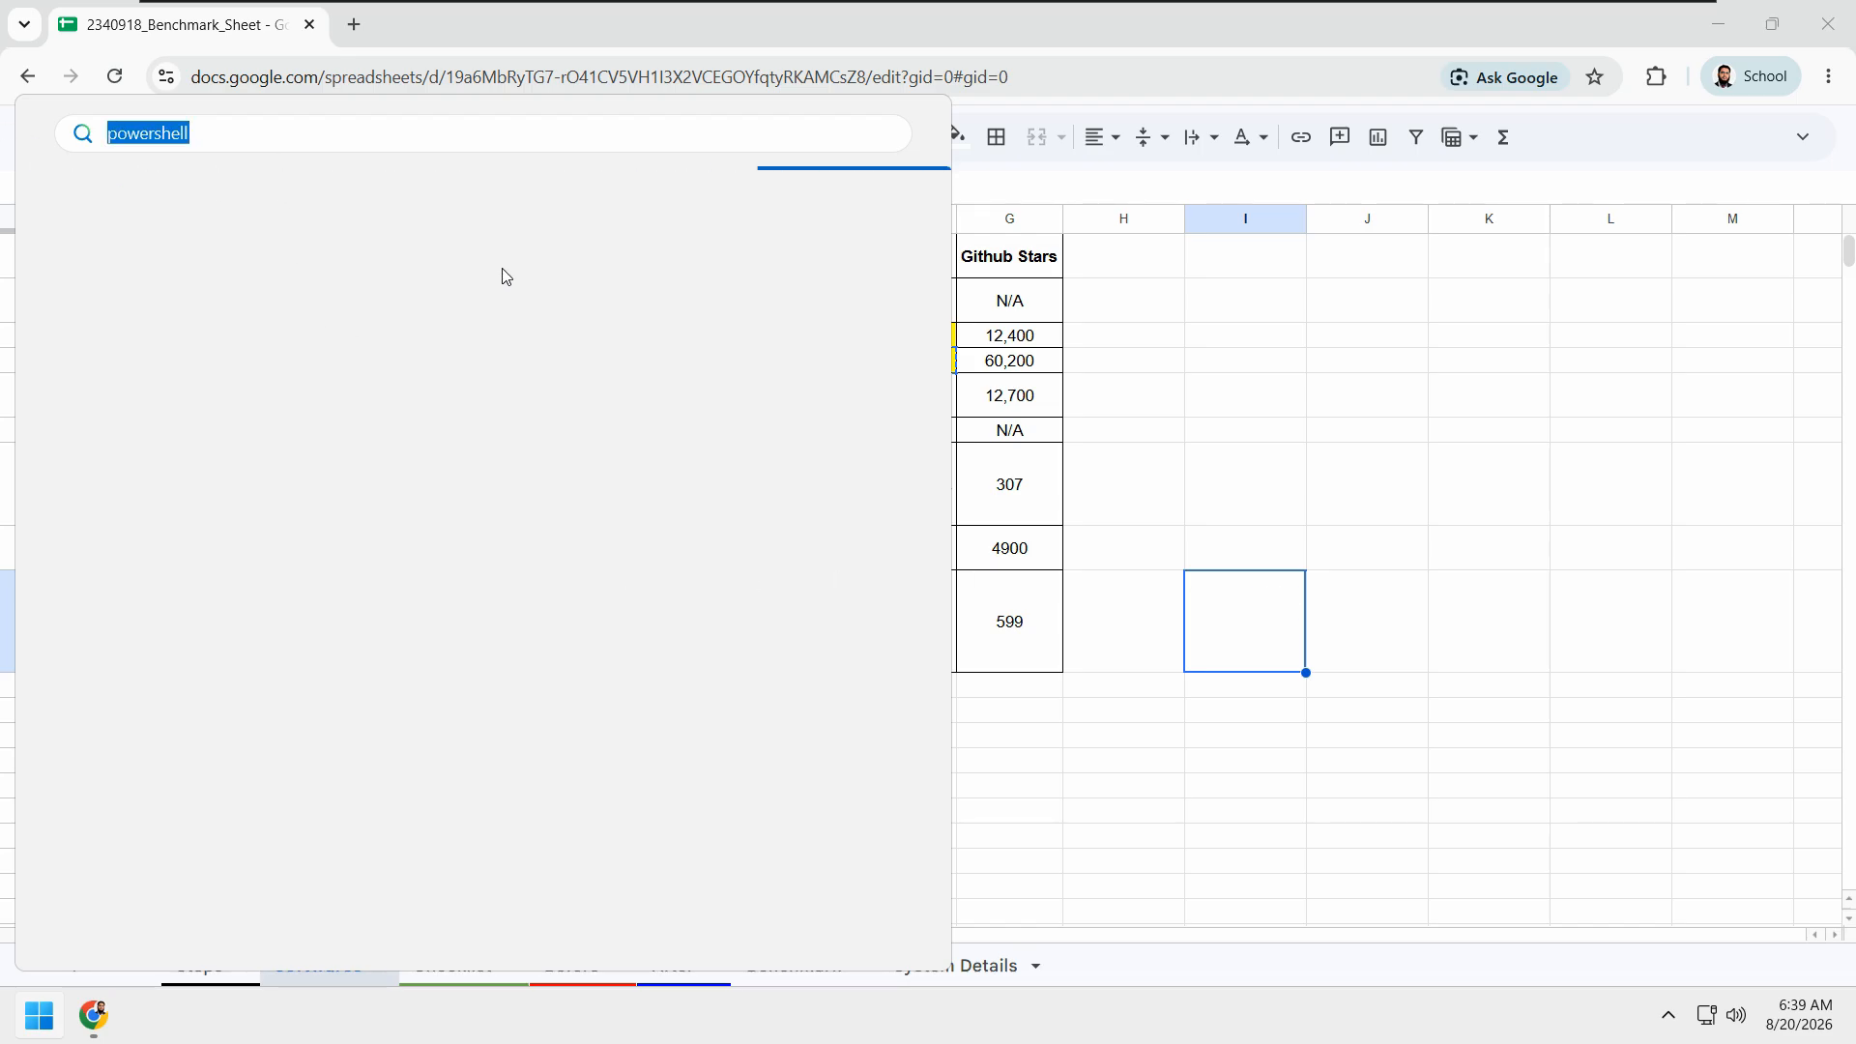
key(Escape)
click(1387, 440)
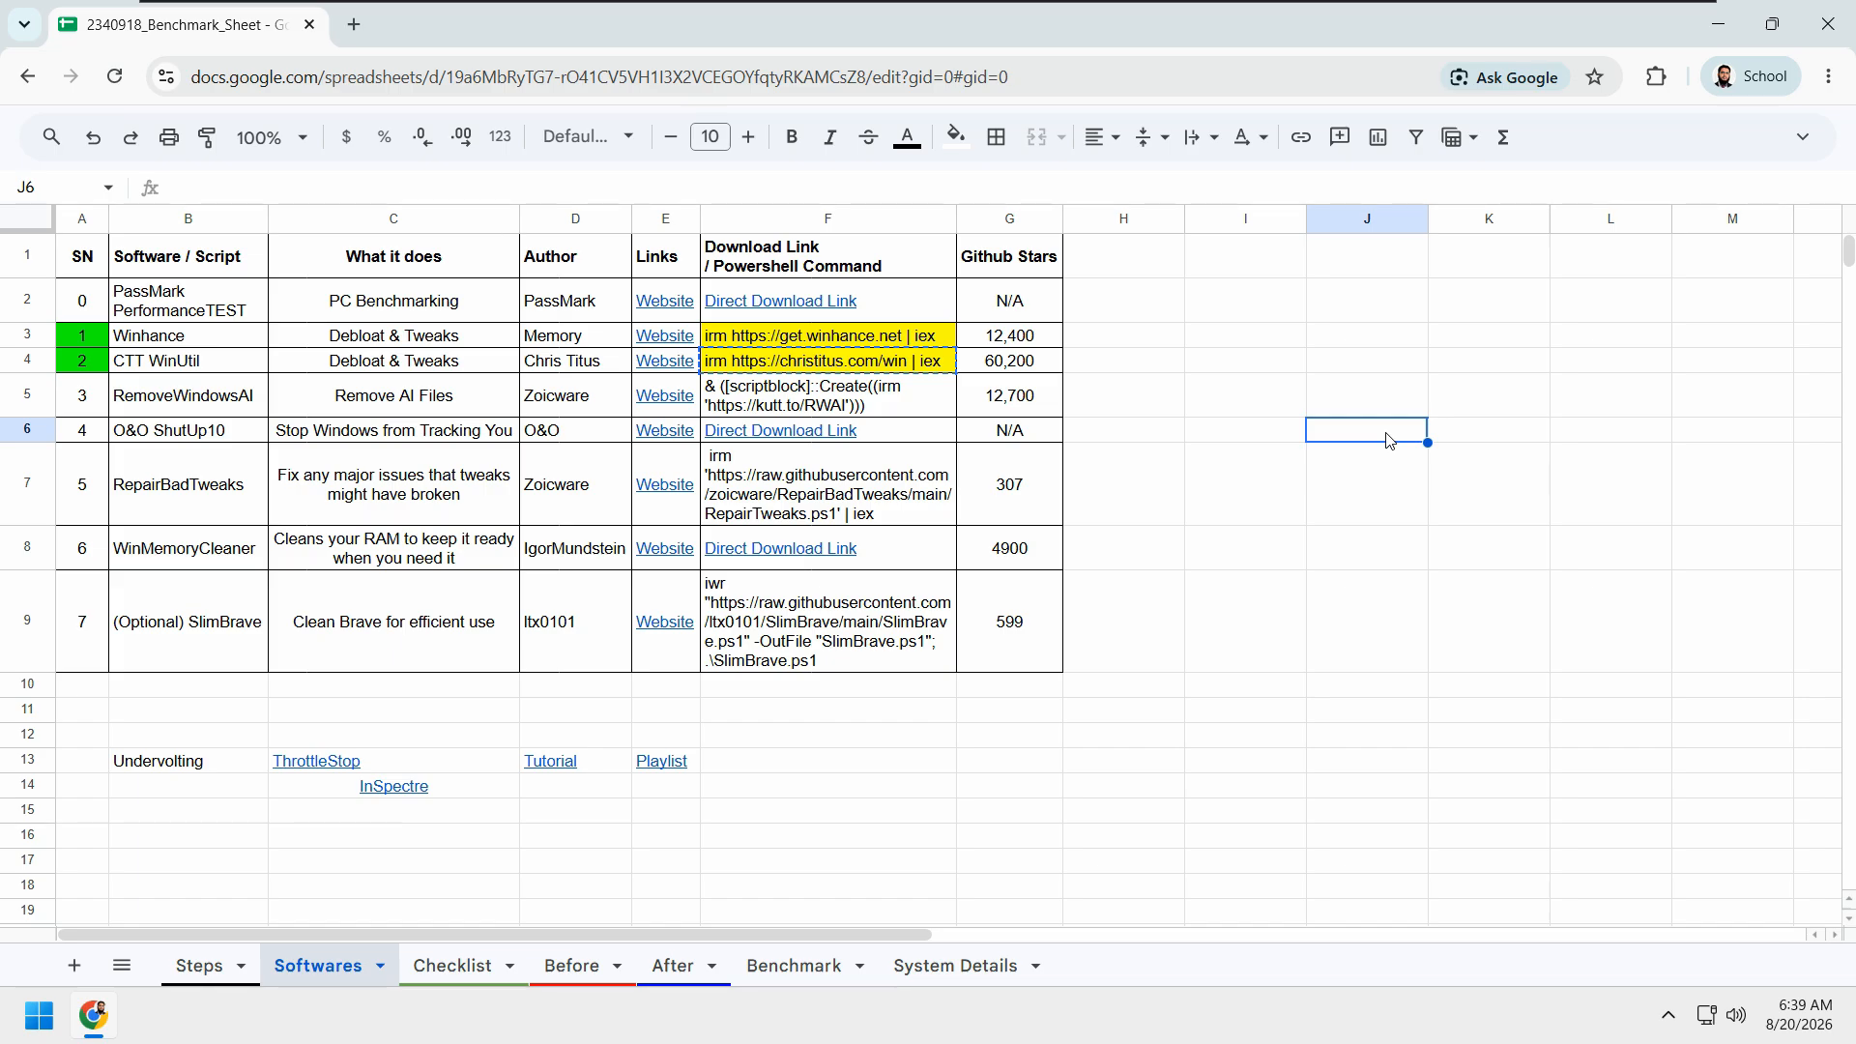
Step: Find Windows PowerShell with Command Palette, run it as administrator, and move its window clear of the command cells
key(super+alt+space)
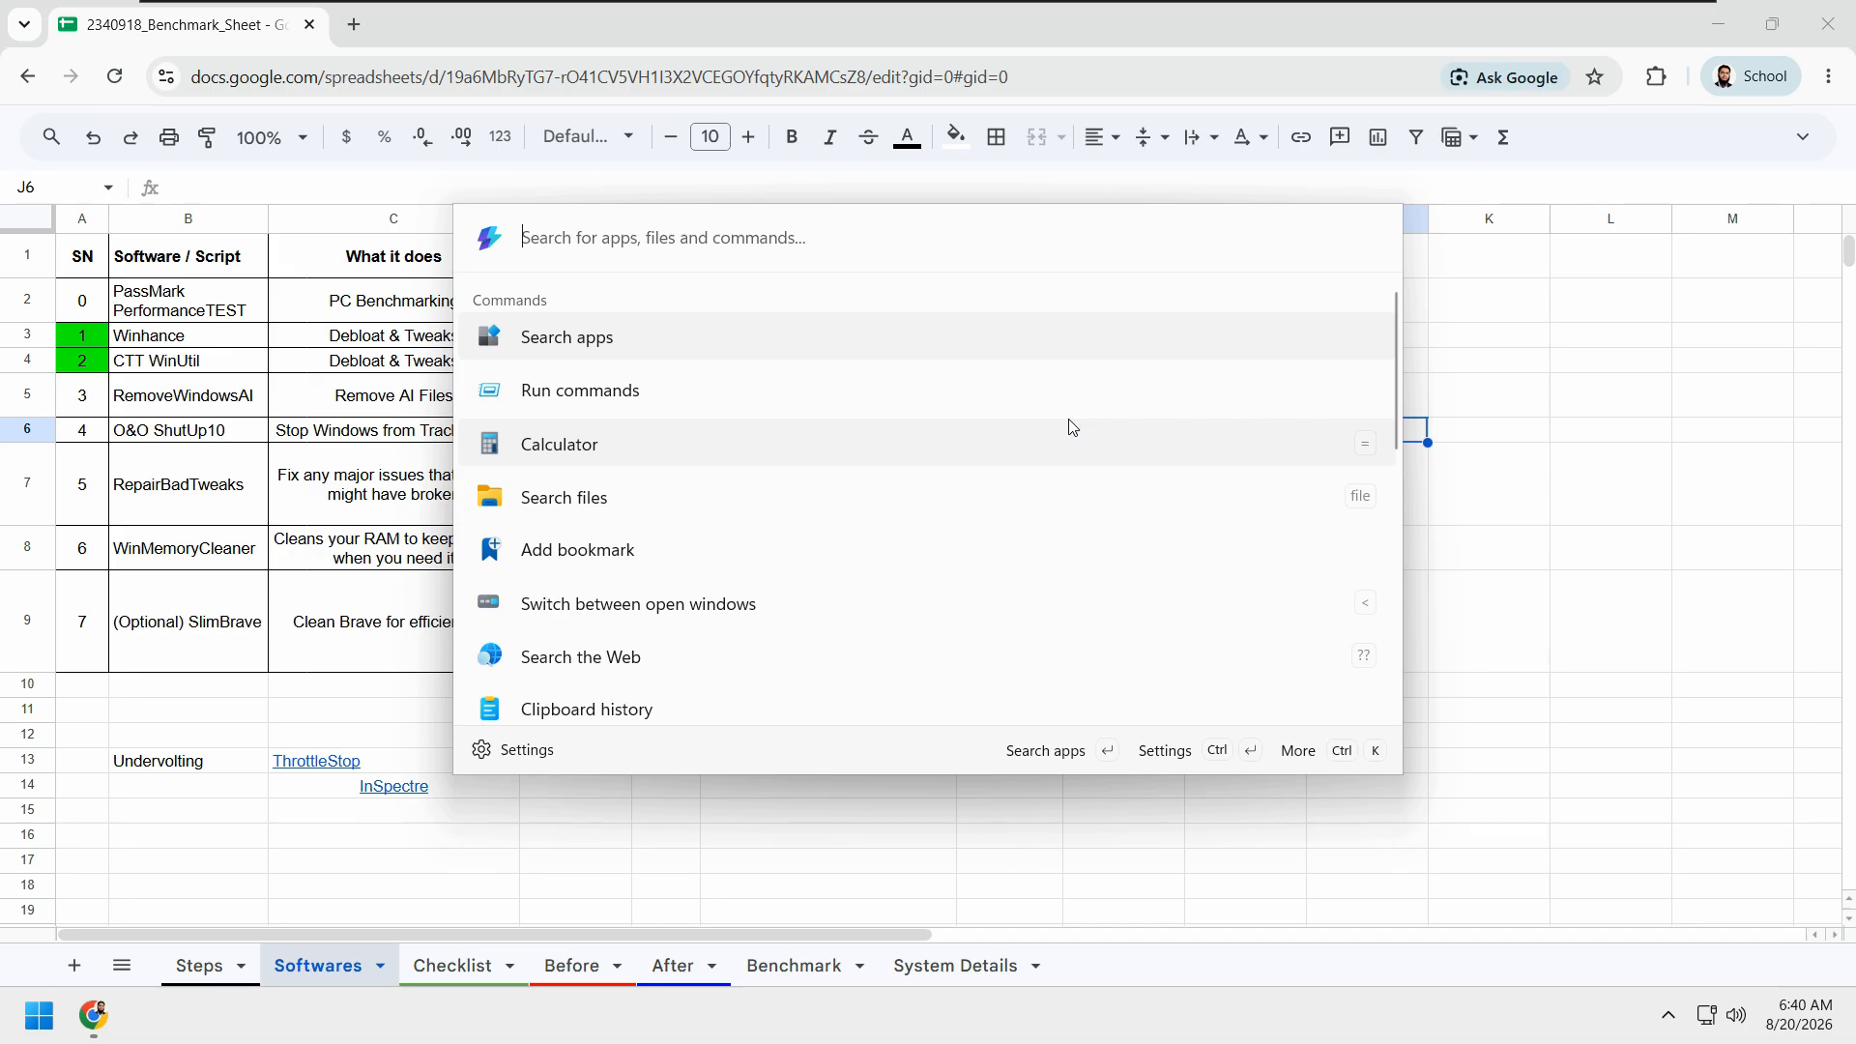
text(powershell)
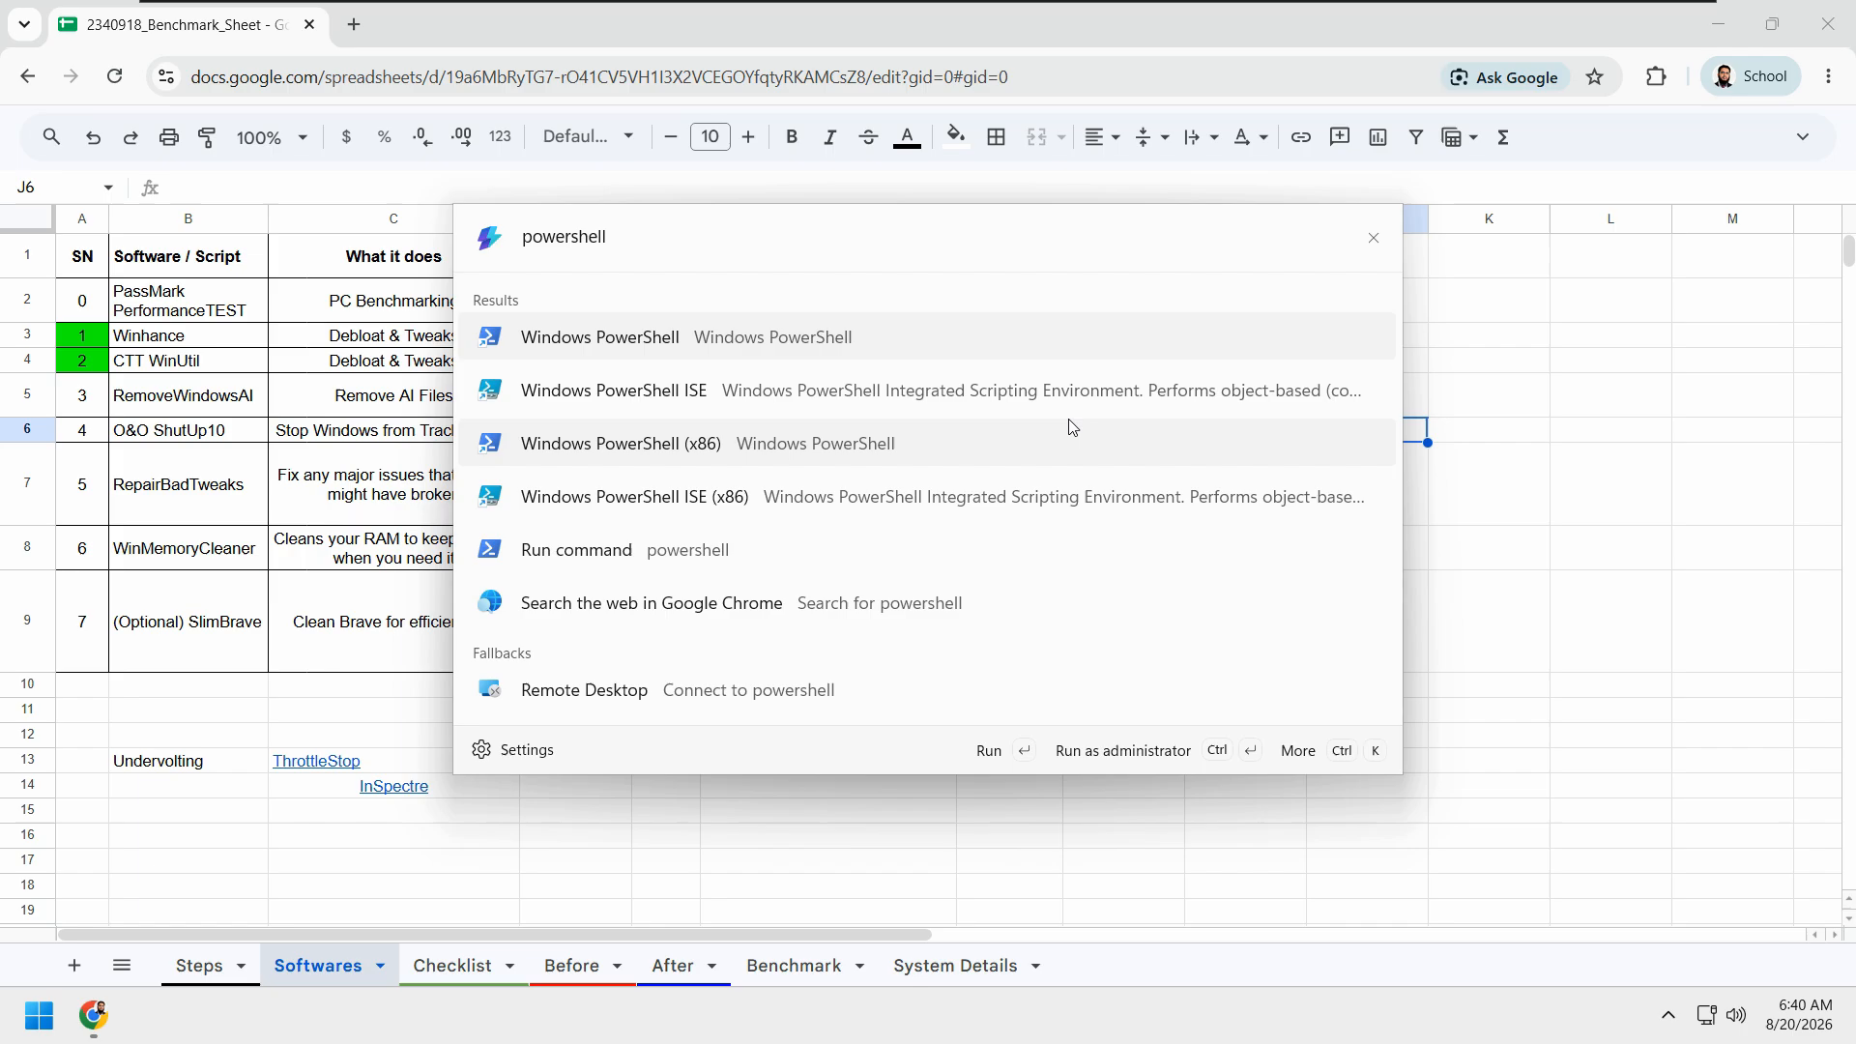
right_click(647, 343)
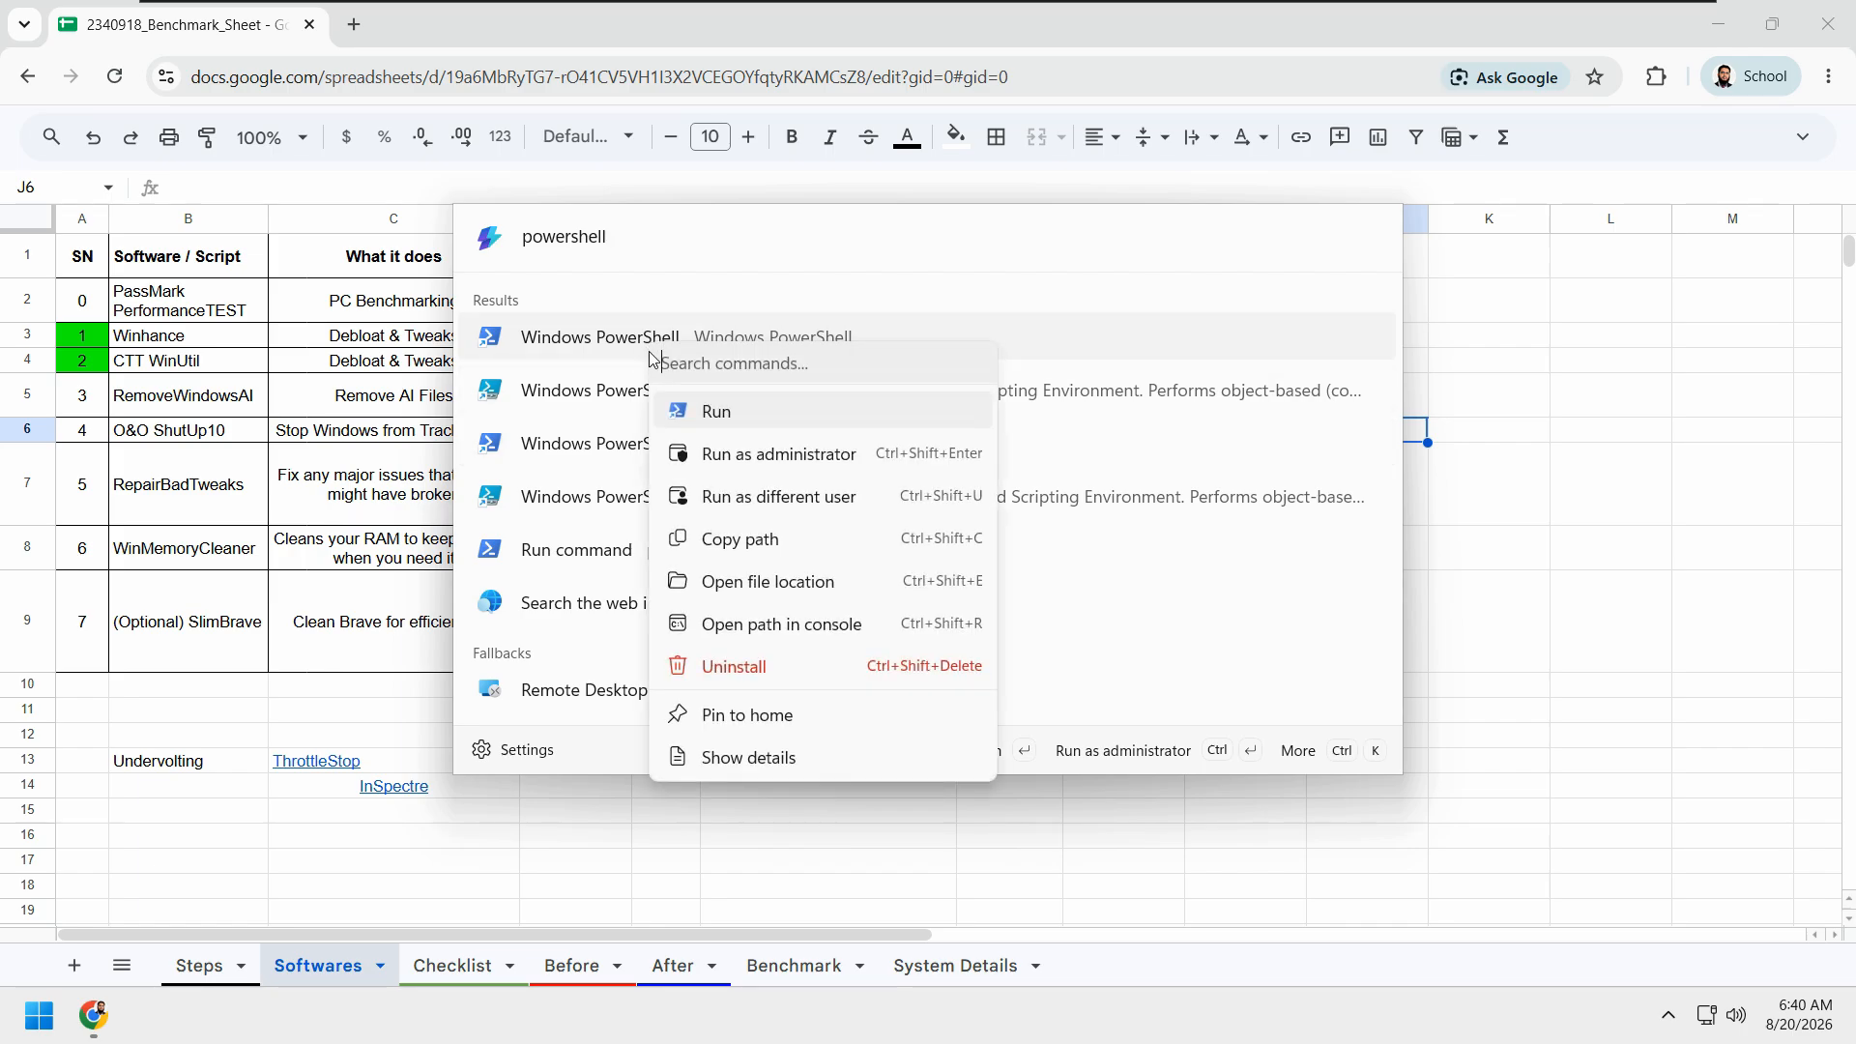
click(750, 457)
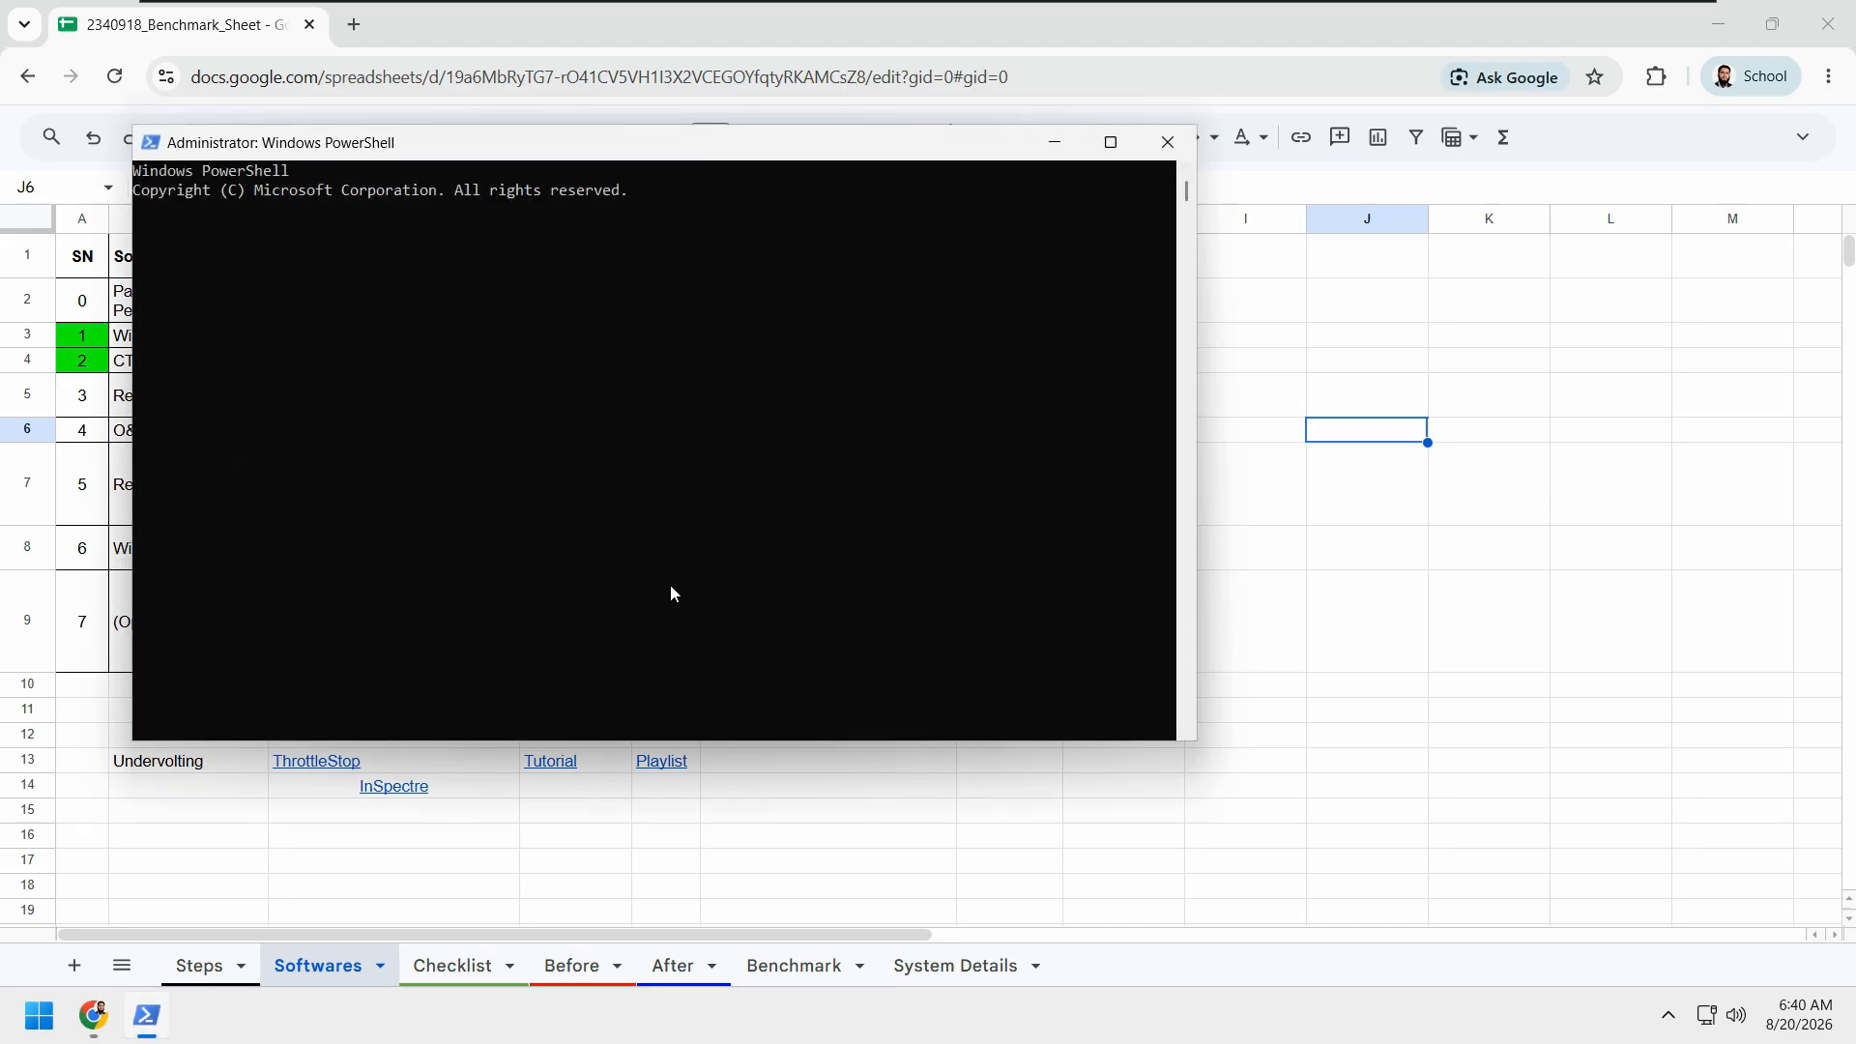
drag(580, 145, 850, 450)
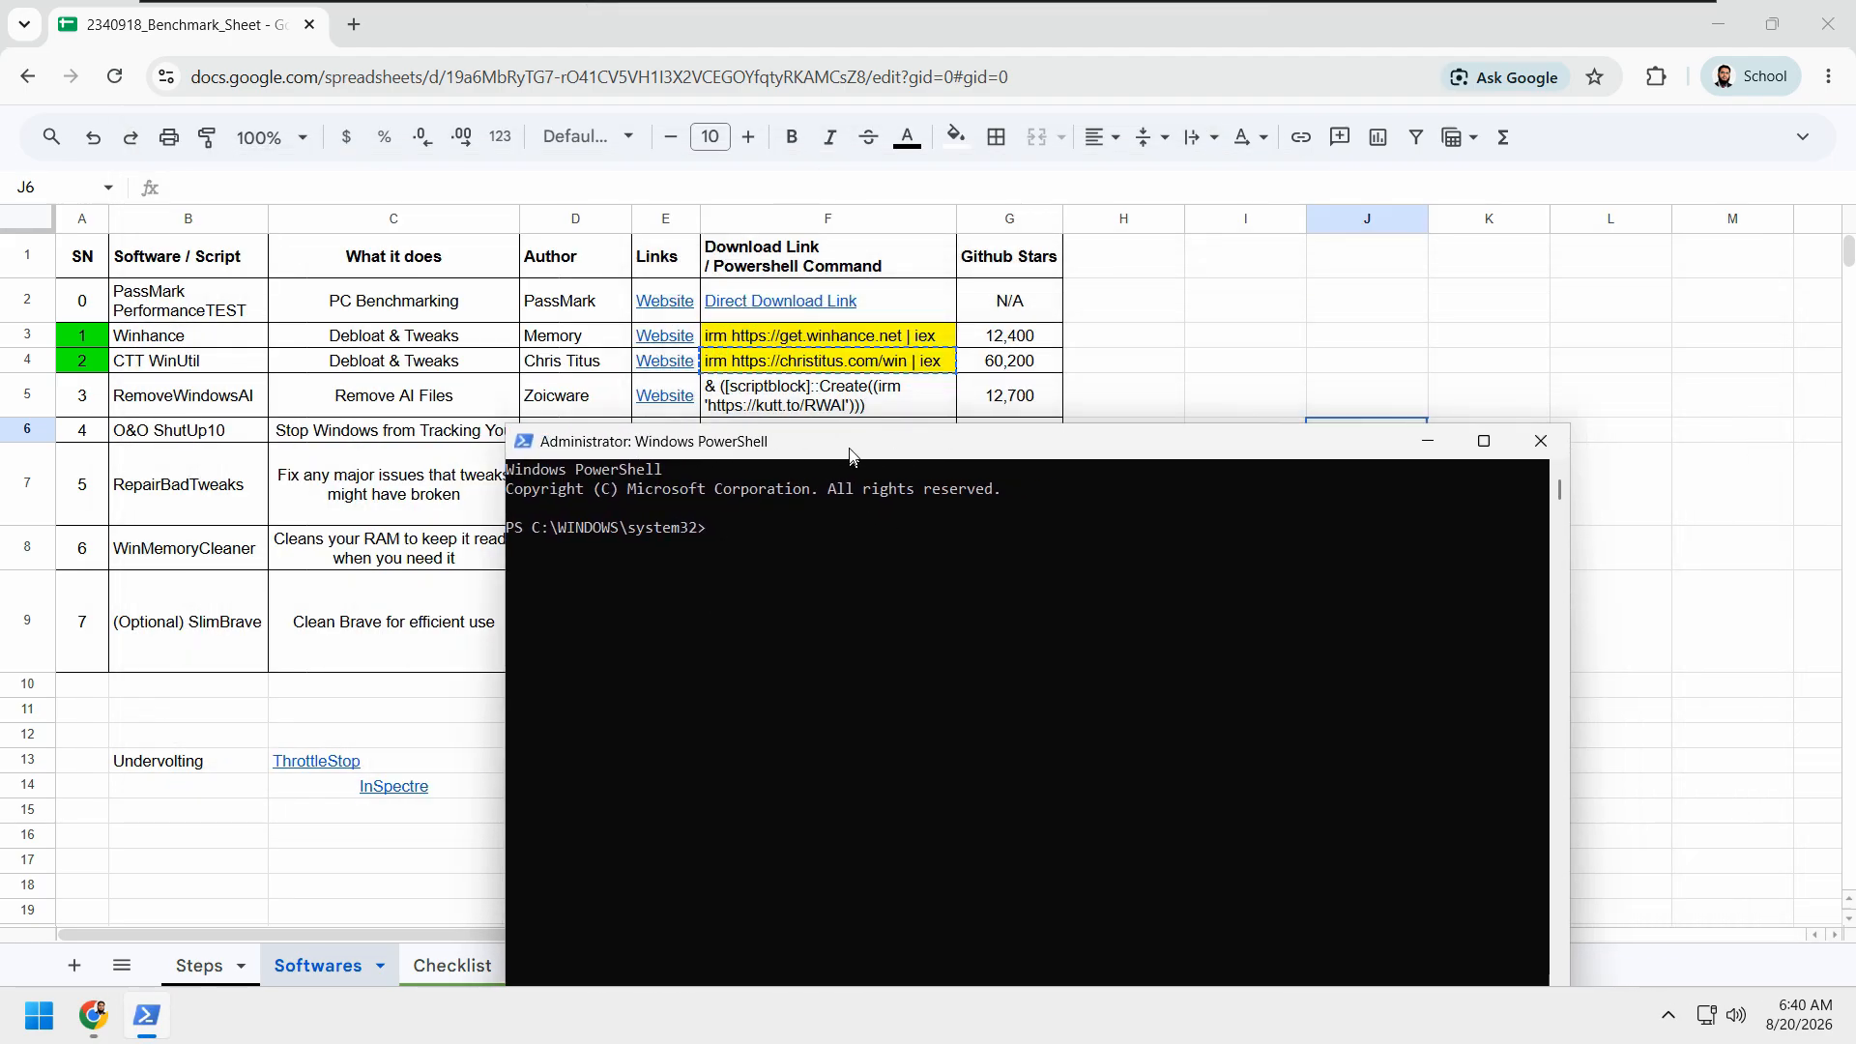
click(868, 367)
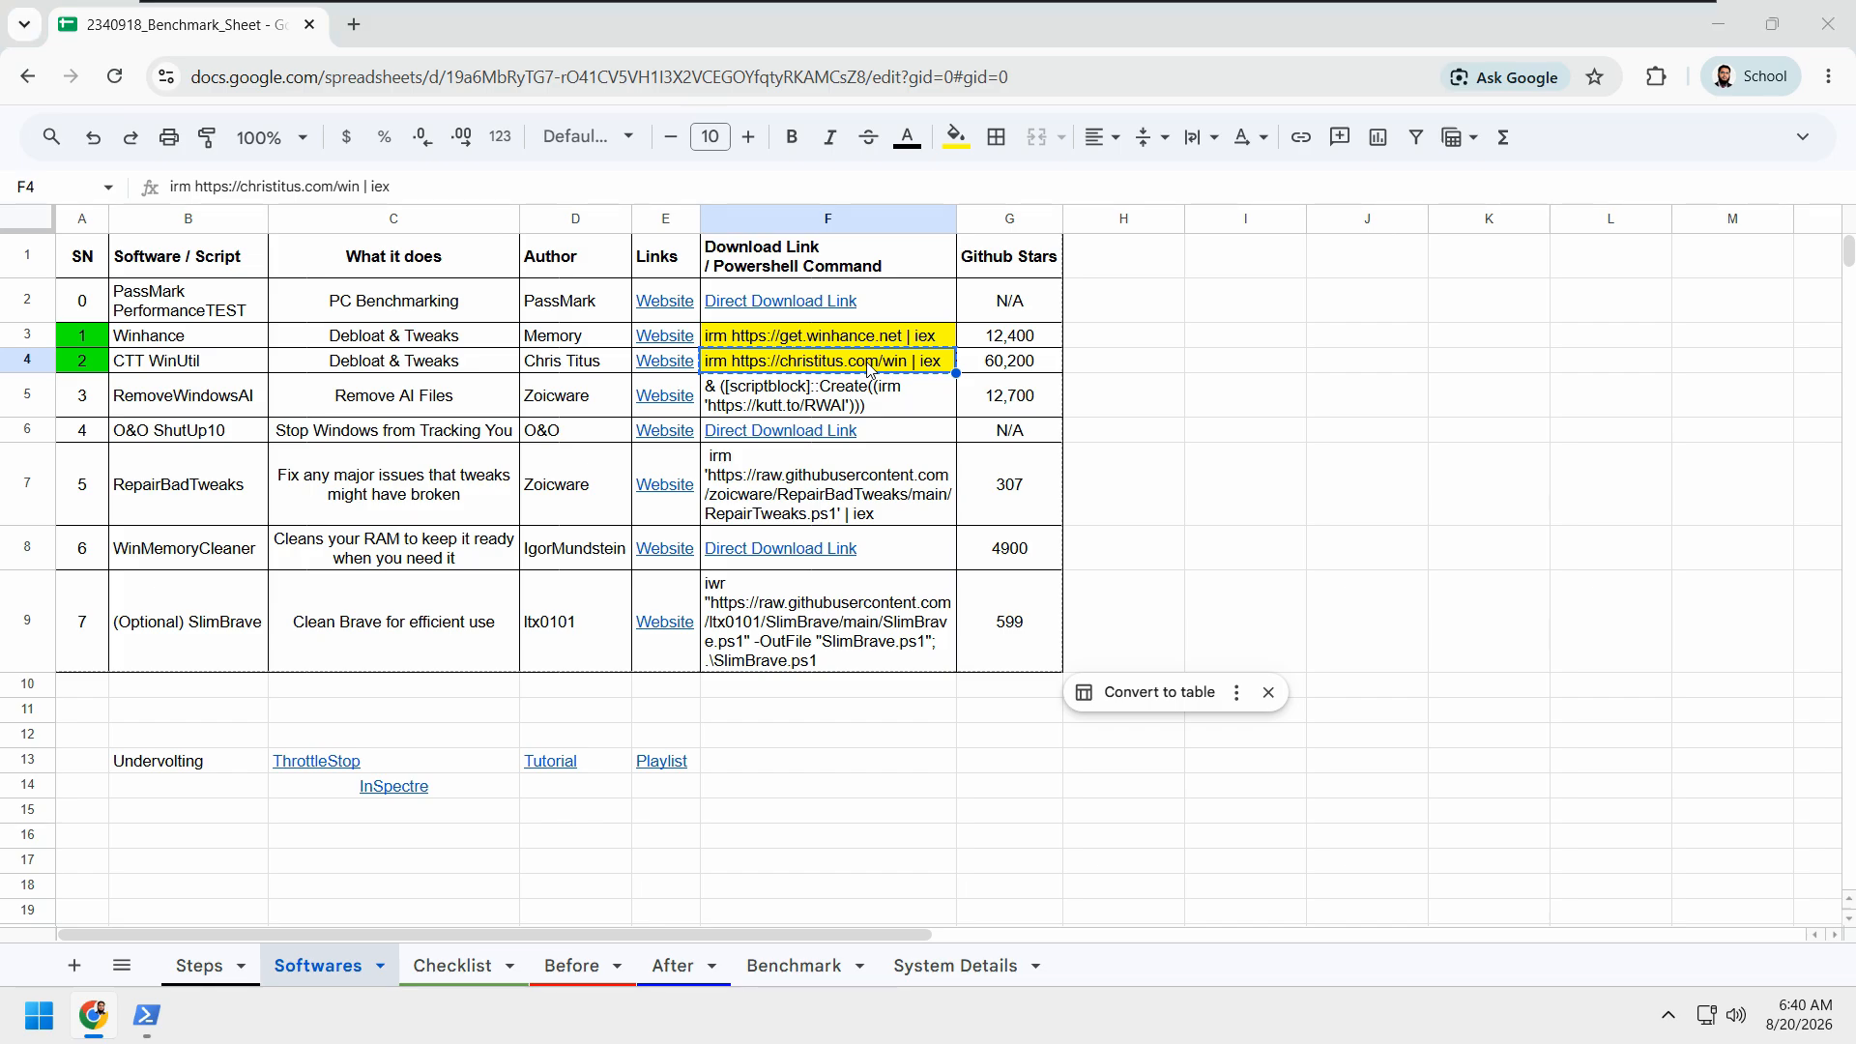
key(alt+Tab)
drag(869, 447, 915, 424)
key(ctrl+v)
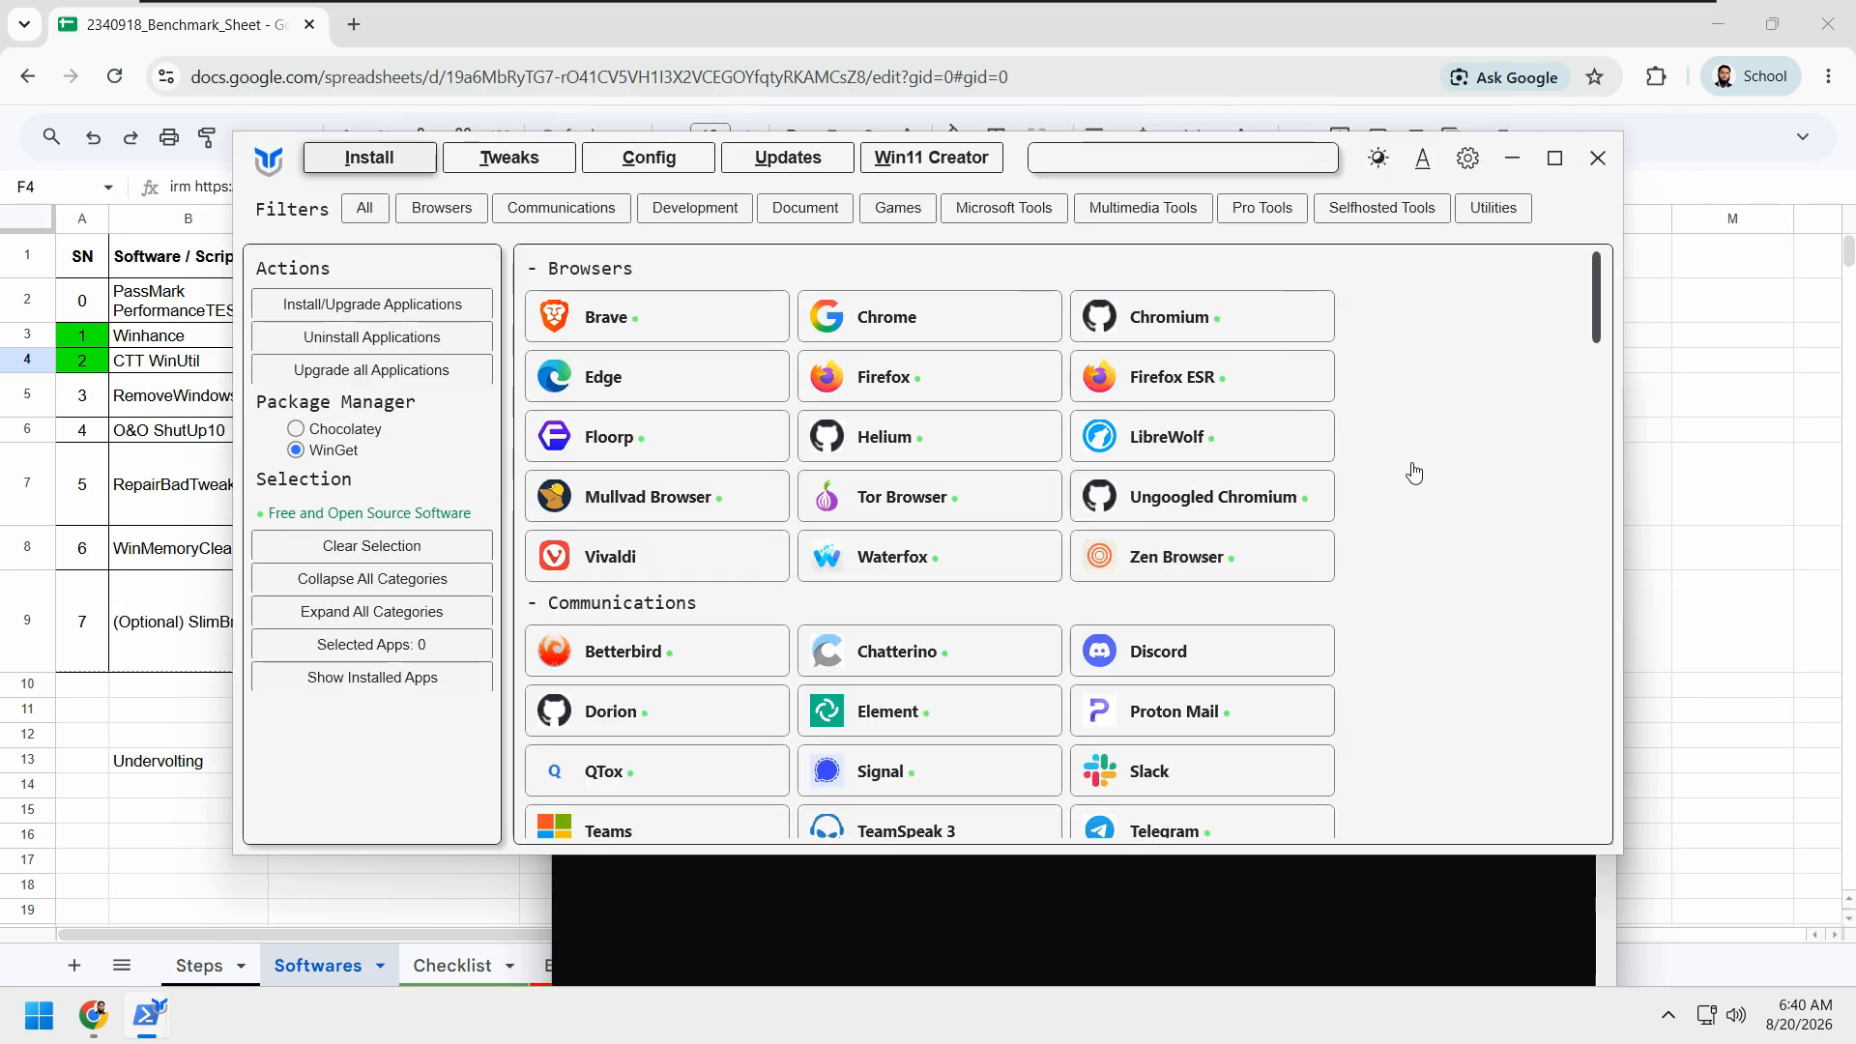
Step: Maximize WinUtil and apply the Standard recommended selection to its tweaks
click(1551, 160)
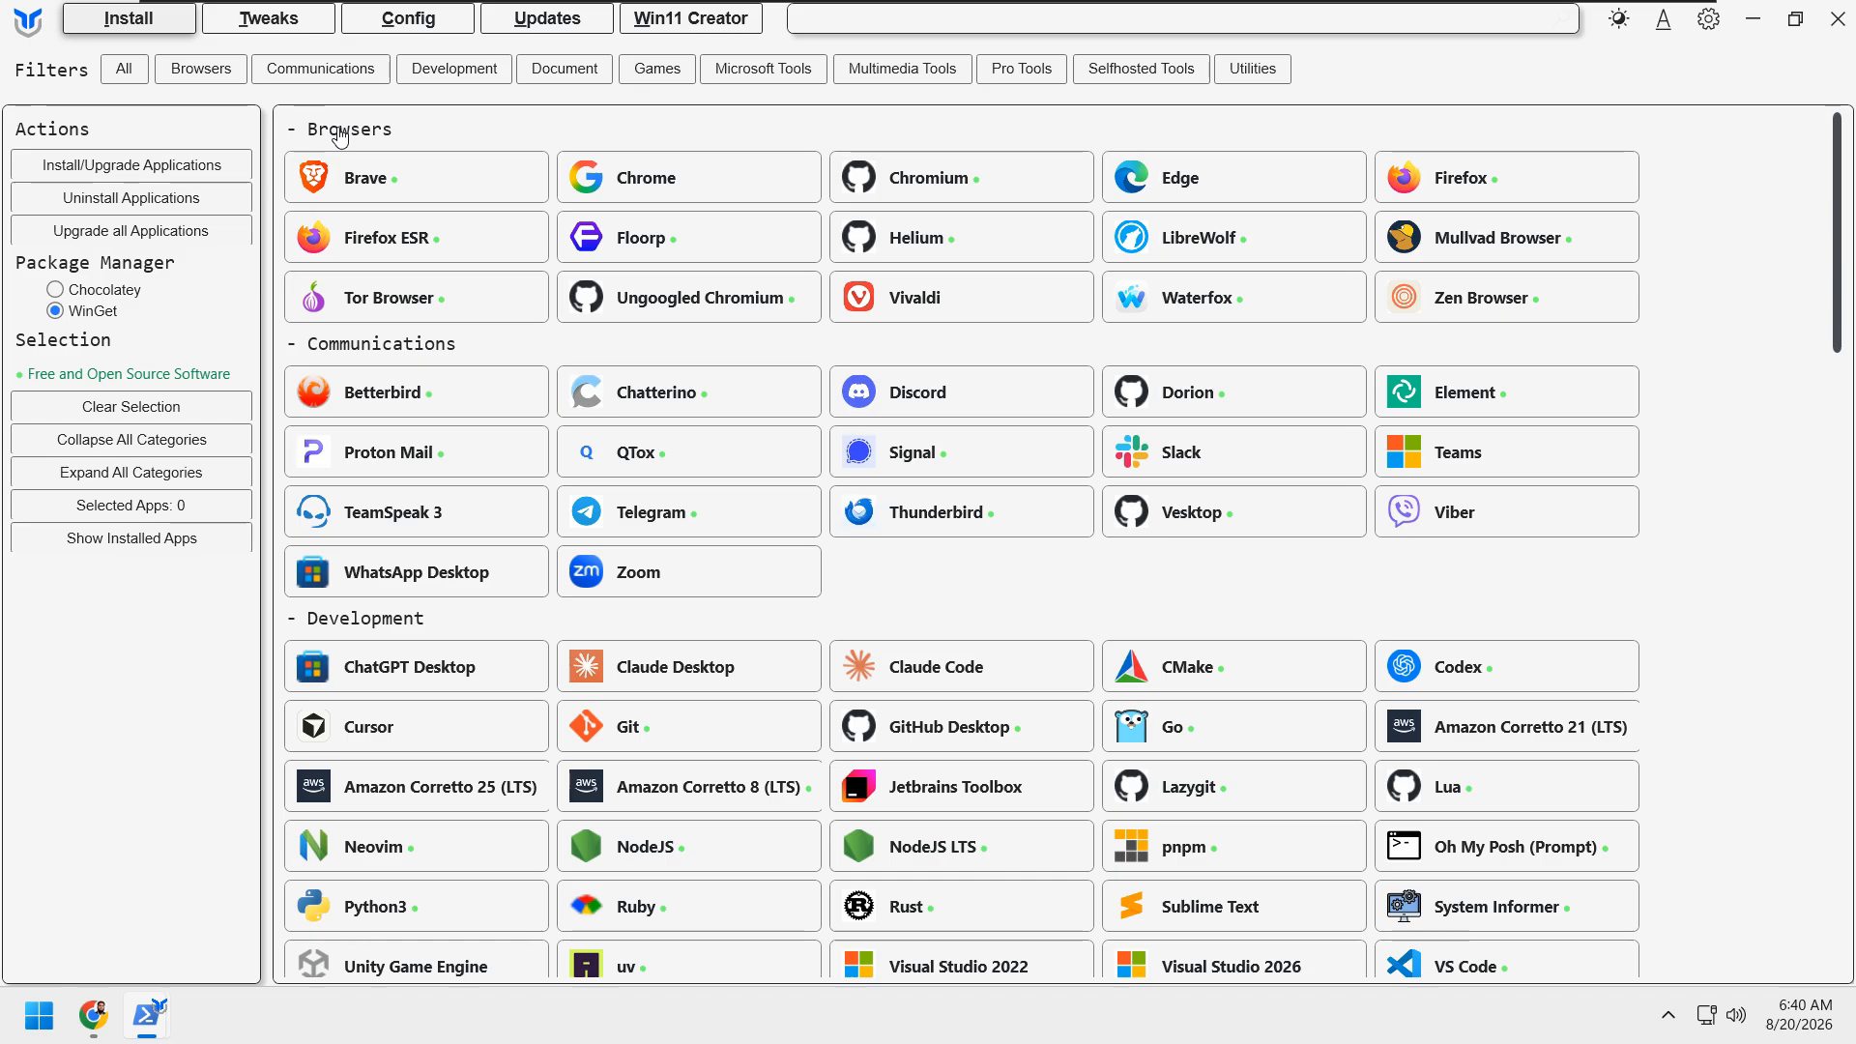
click(275, 29)
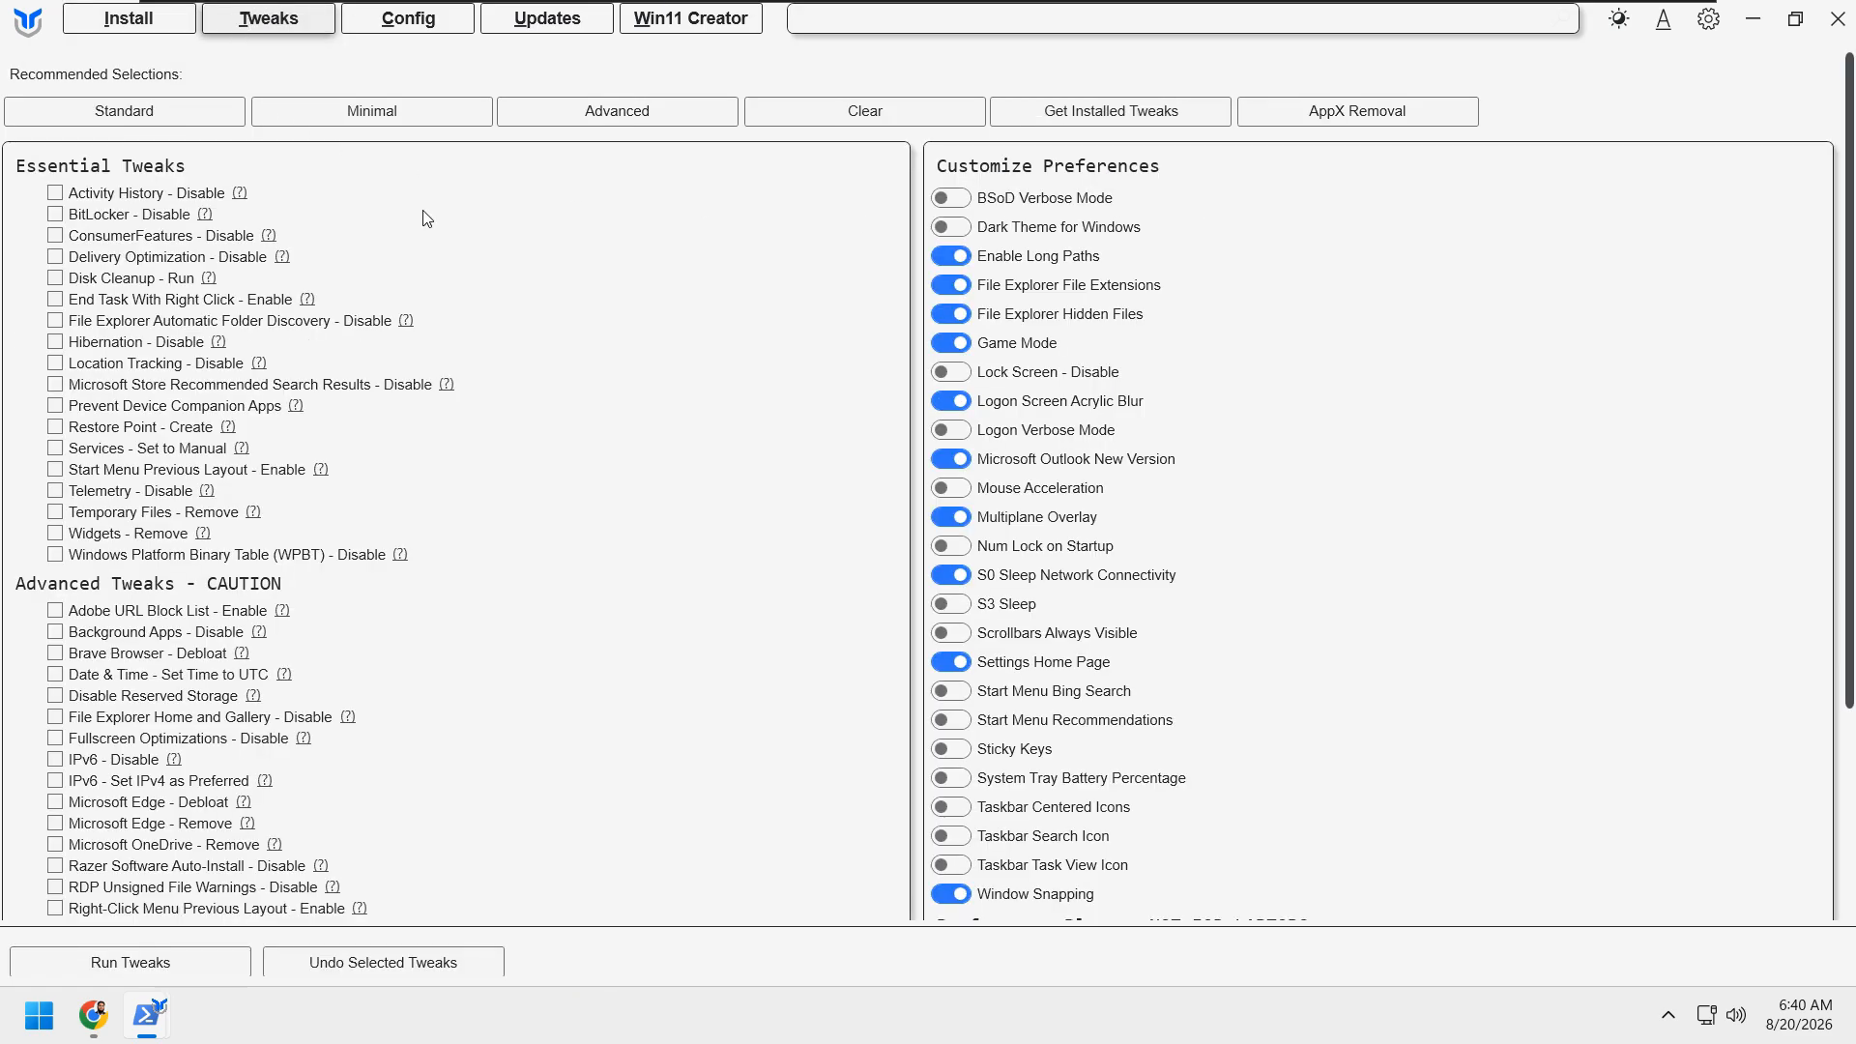
click(205, 110)
Step: Review the selected Essential Tweaks along with the Advanced Tweaks, Customize Preferences and Performance Plans options
scroll(577, 435, down, 5)
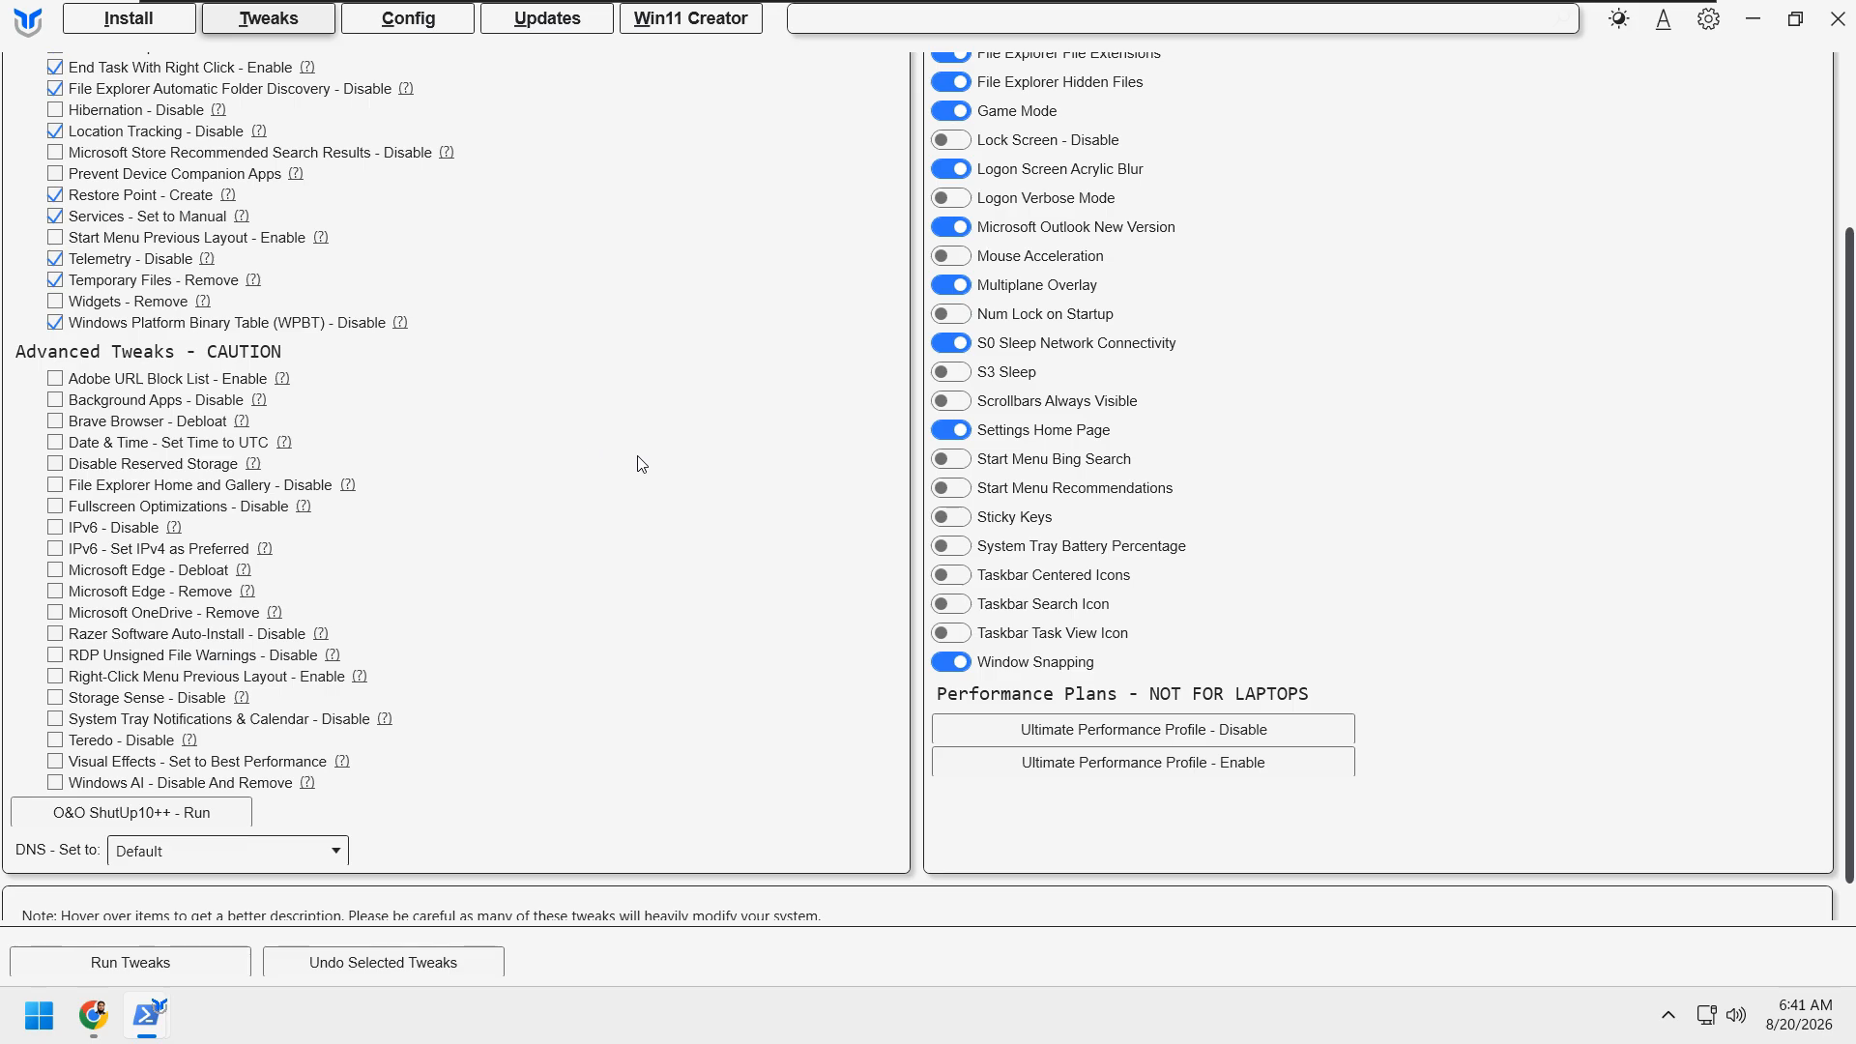
scroll(611, 338, up, 5)
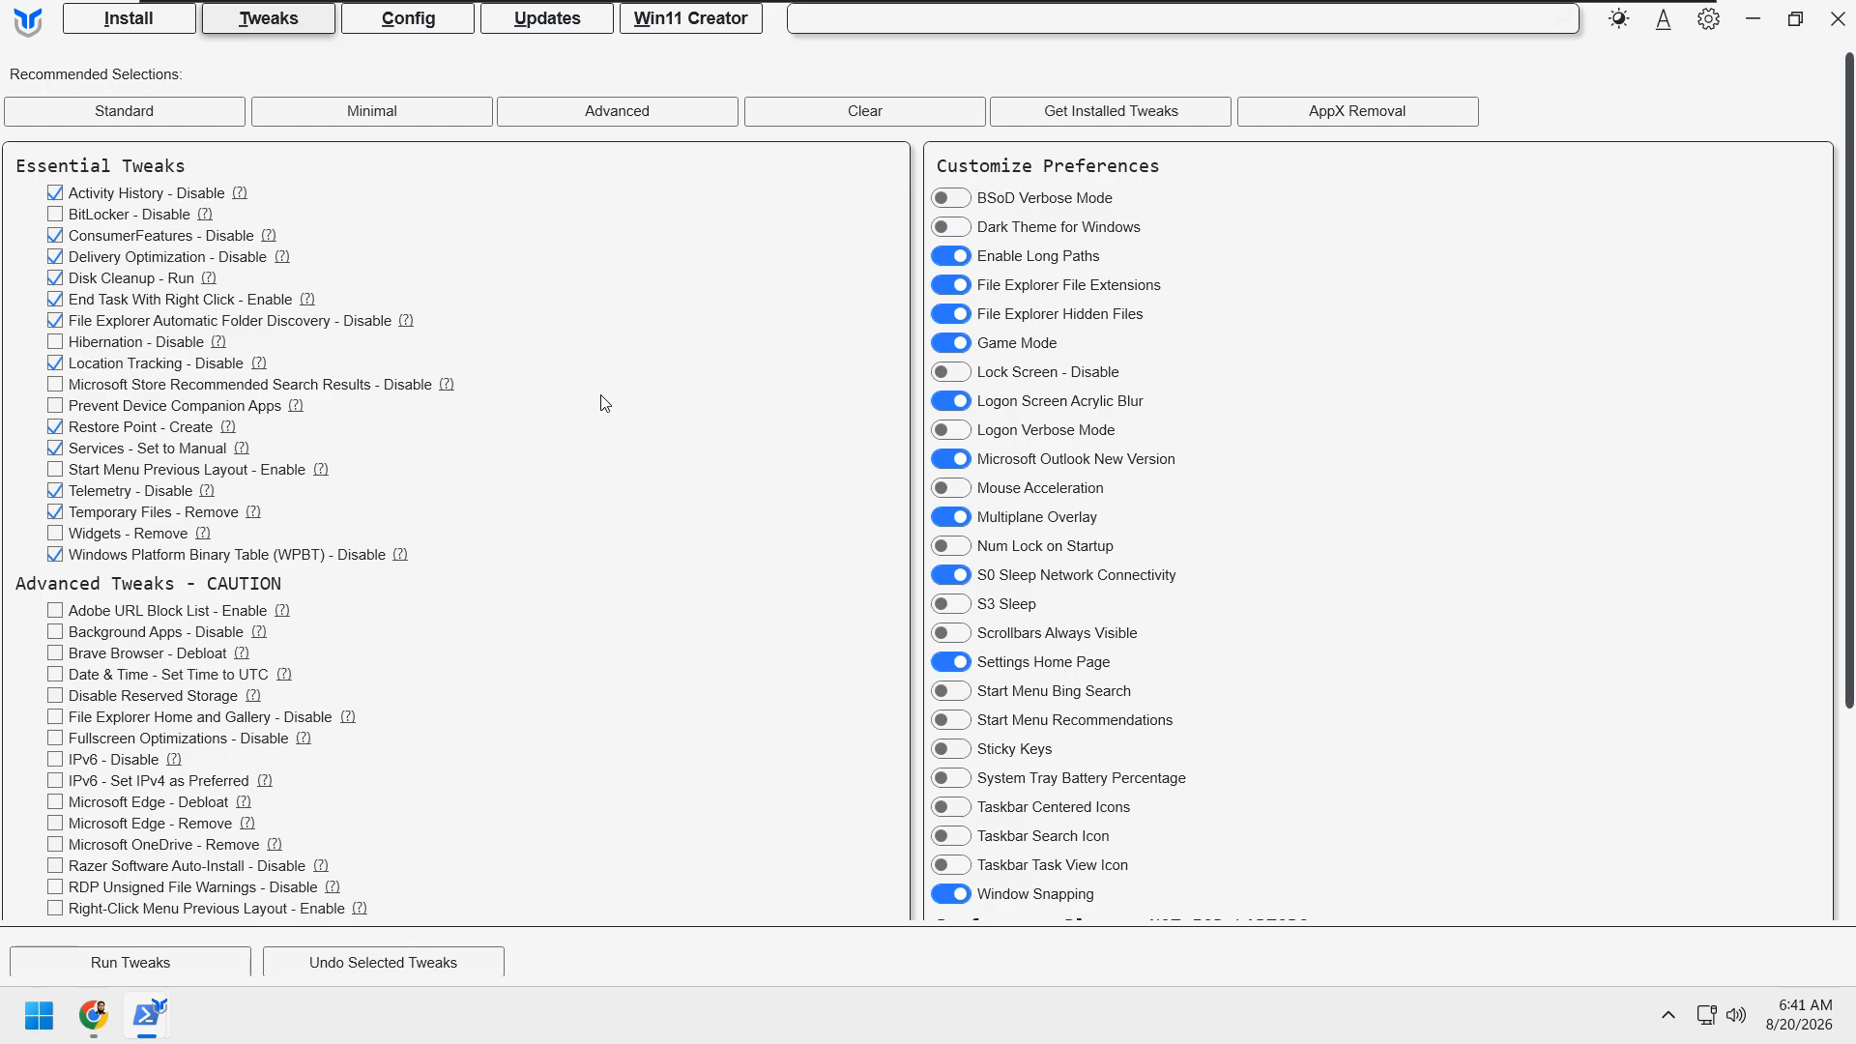
scroll(602, 401, down, 6)
scroll(601, 398, up, 6)
scroll(600, 397, down, 4)
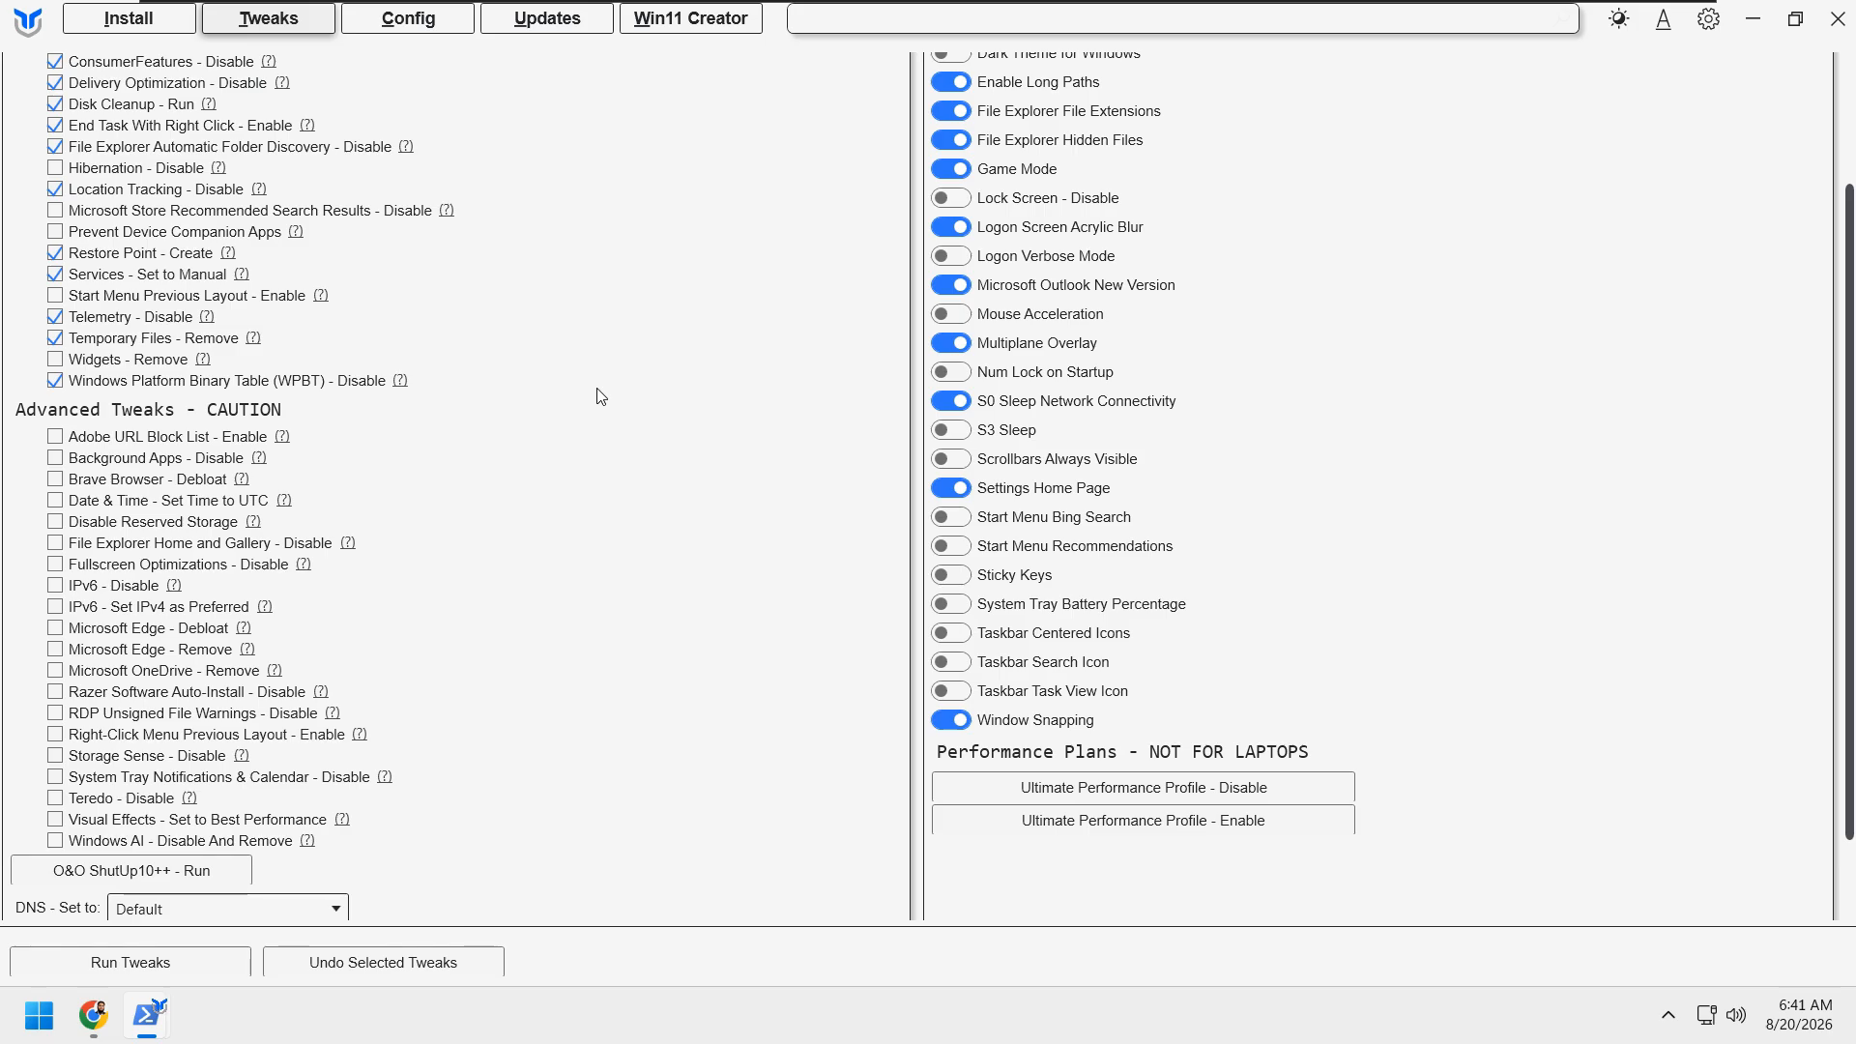
scroll(600, 397, up, 1)
scroll(601, 397, up, 2)
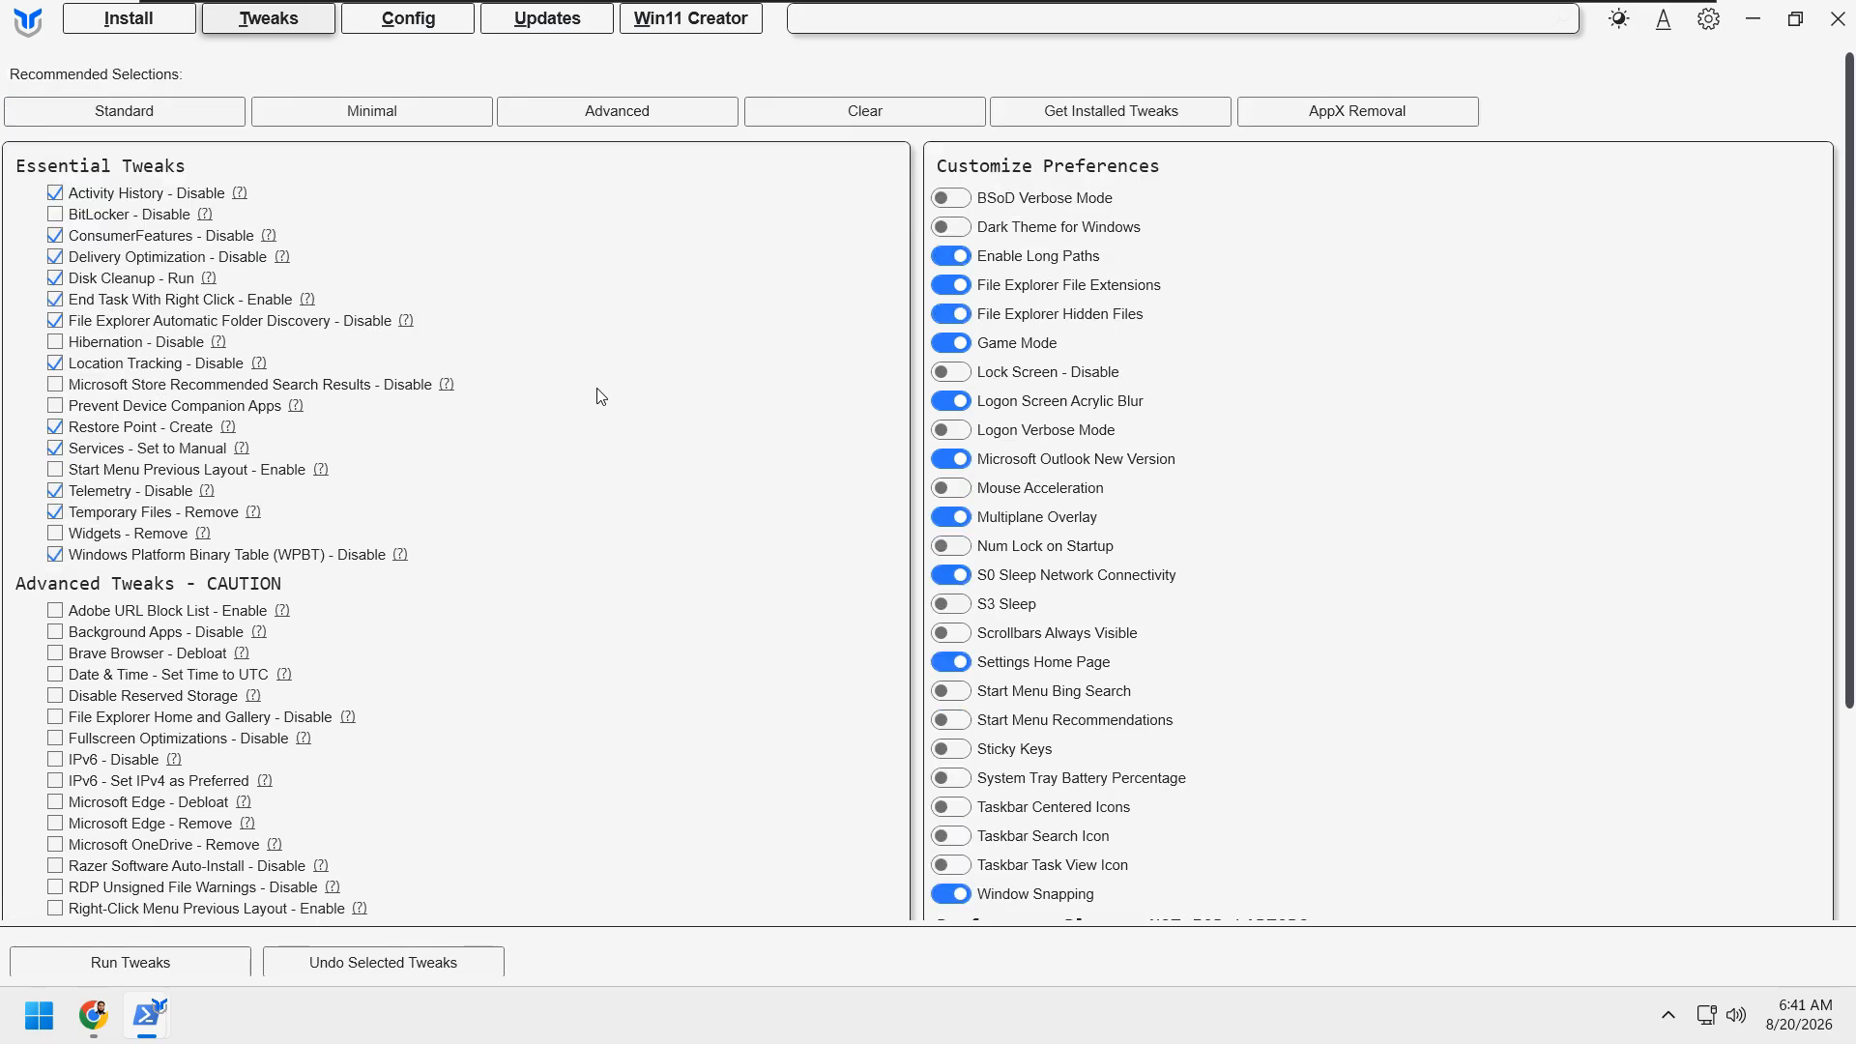
scroll(601, 396, down, 2)
scroll(601, 397, up, 2)
scroll(551, 543, down, 5)
scroll(584, 560, up, 5)
scroll(817, 580, down, 5)
scroll(803, 650, up, 5)
scroll(676, 474, down, 5)
scroll(586, 615, up, 4)
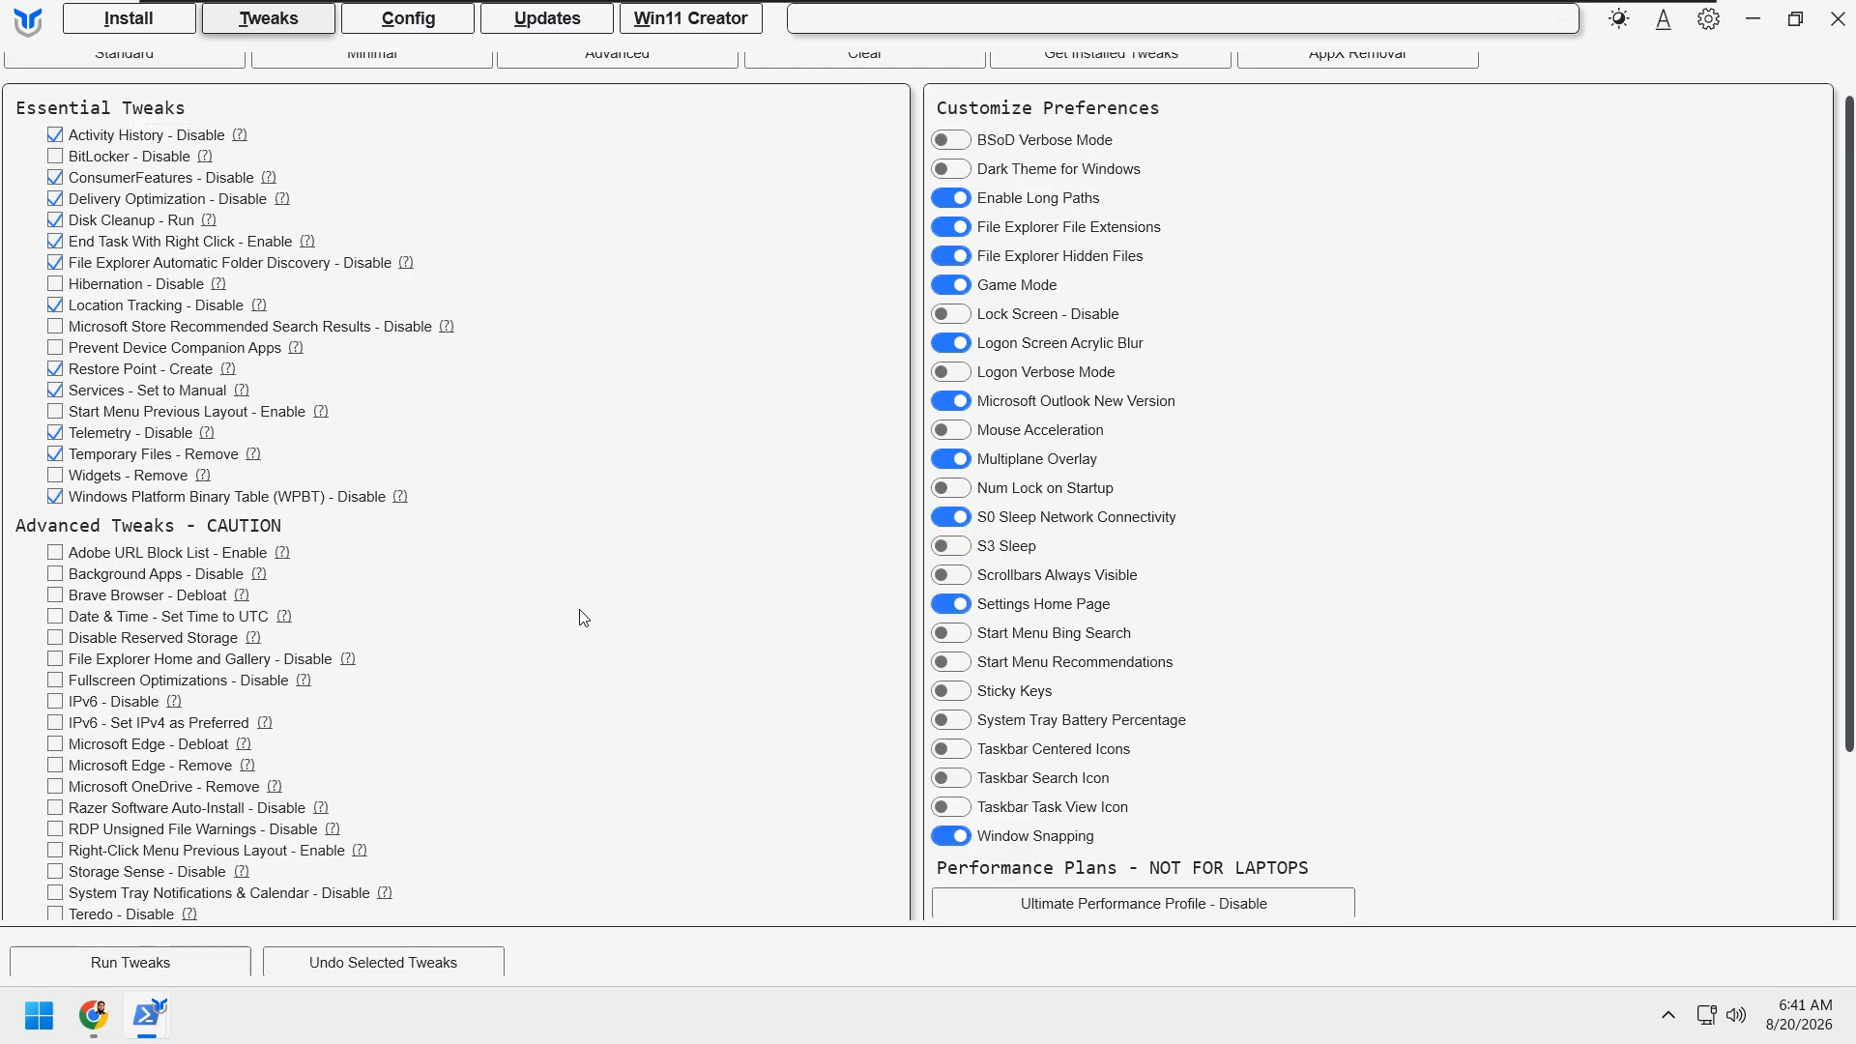
scroll(584, 617, up, 1)
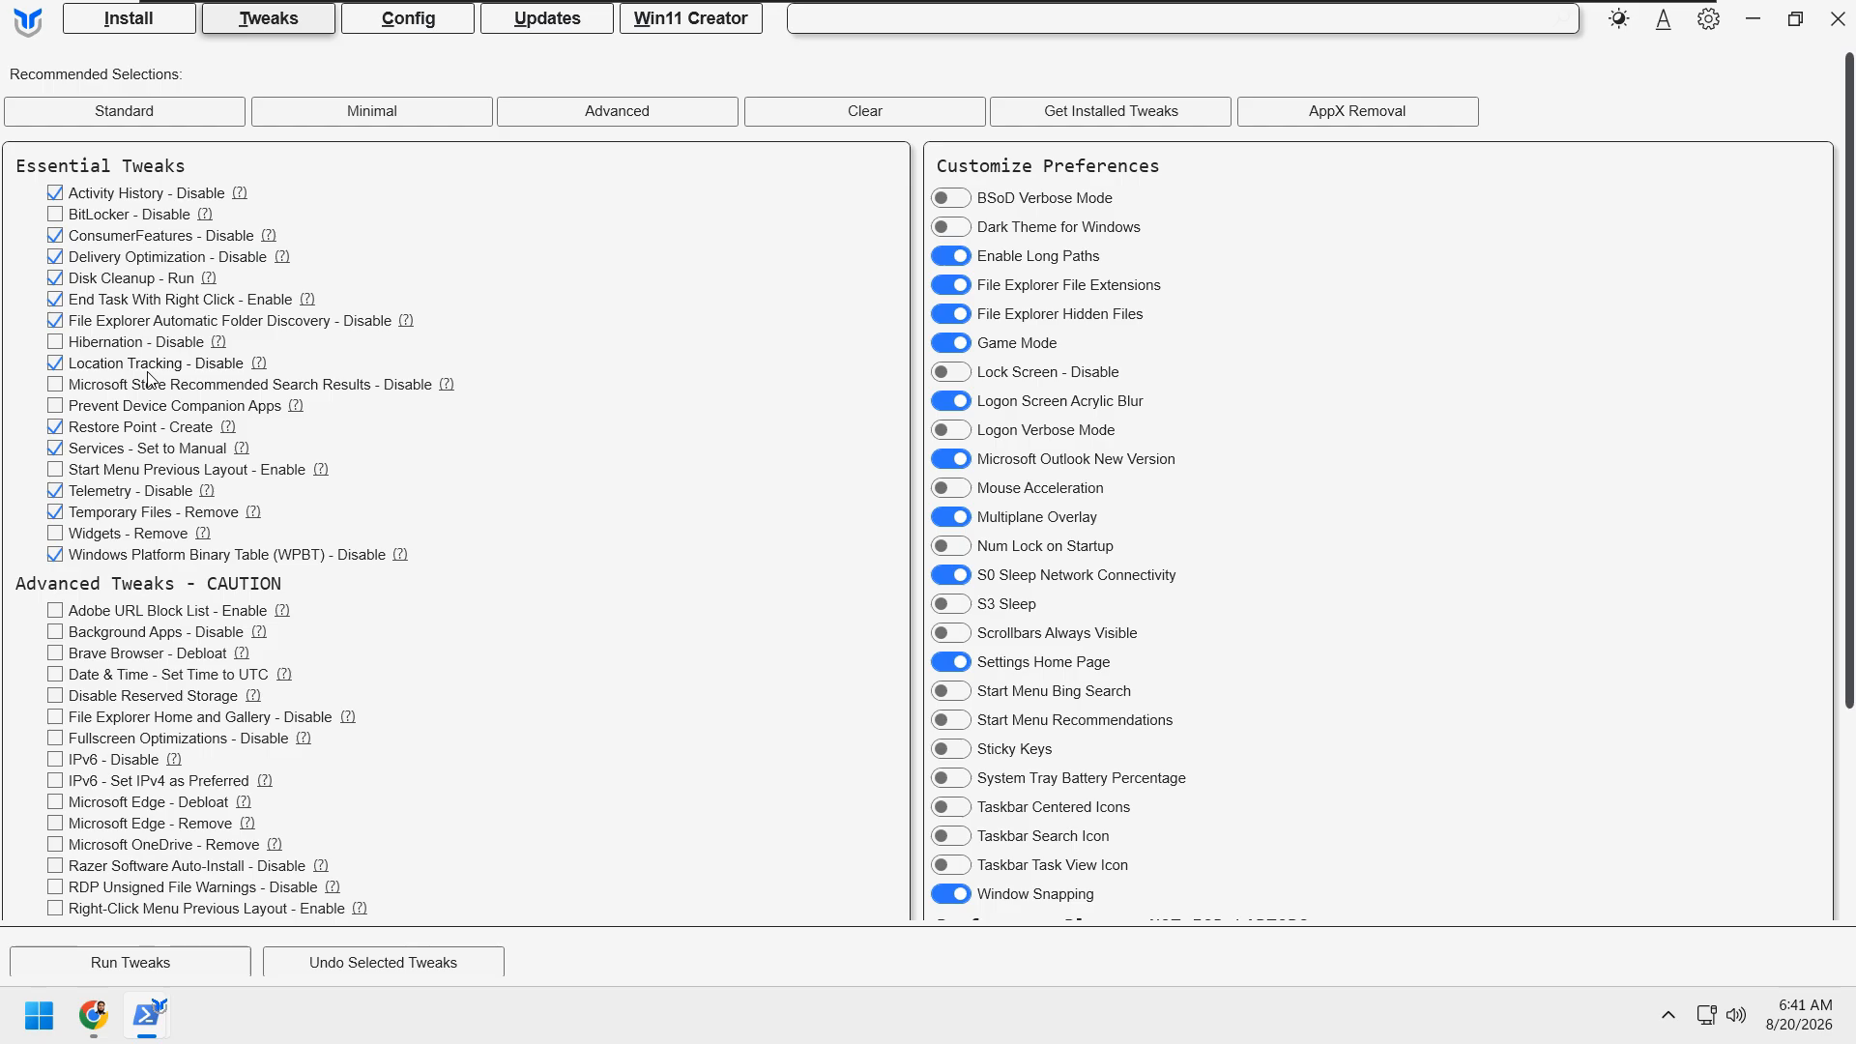
Step: Also select the essential tweaks Microsoft Store Recommended Search Results - Disable and Prevent Device Companion Apps
mouse_move(187, 344)
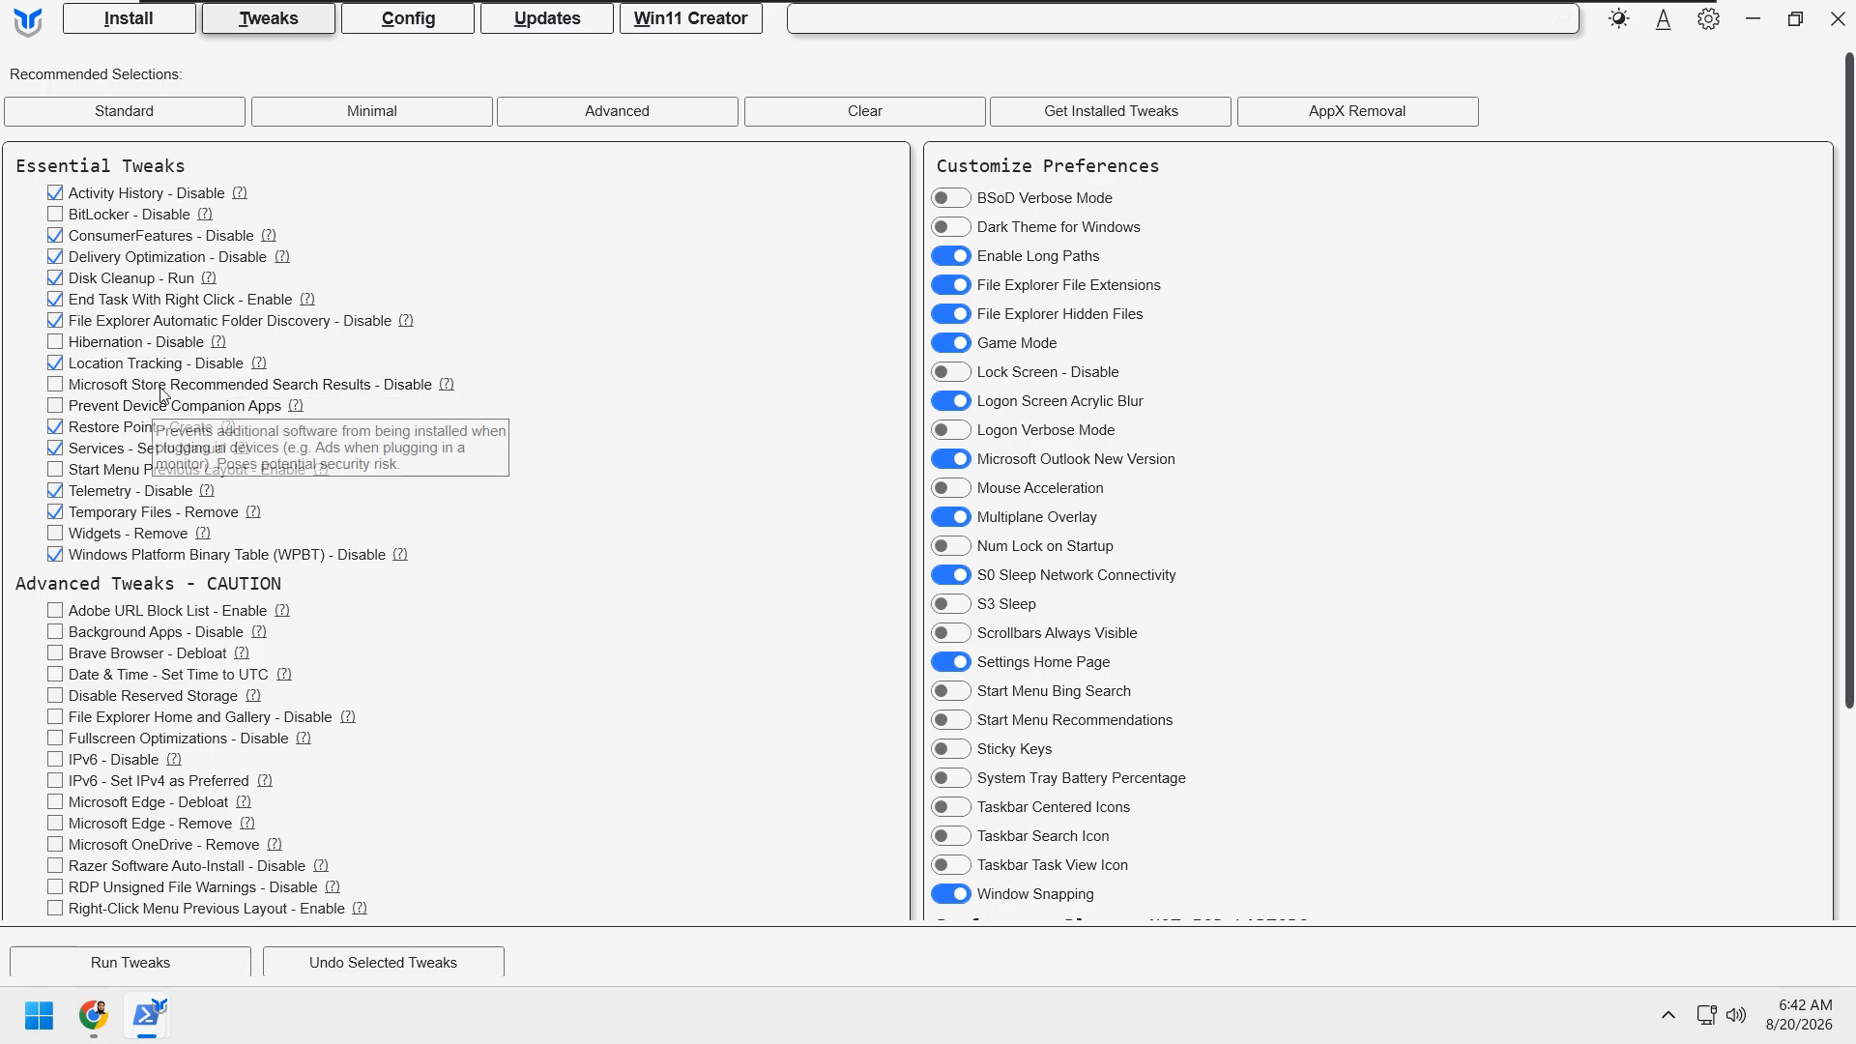
scroll(203, 391, down, 1)
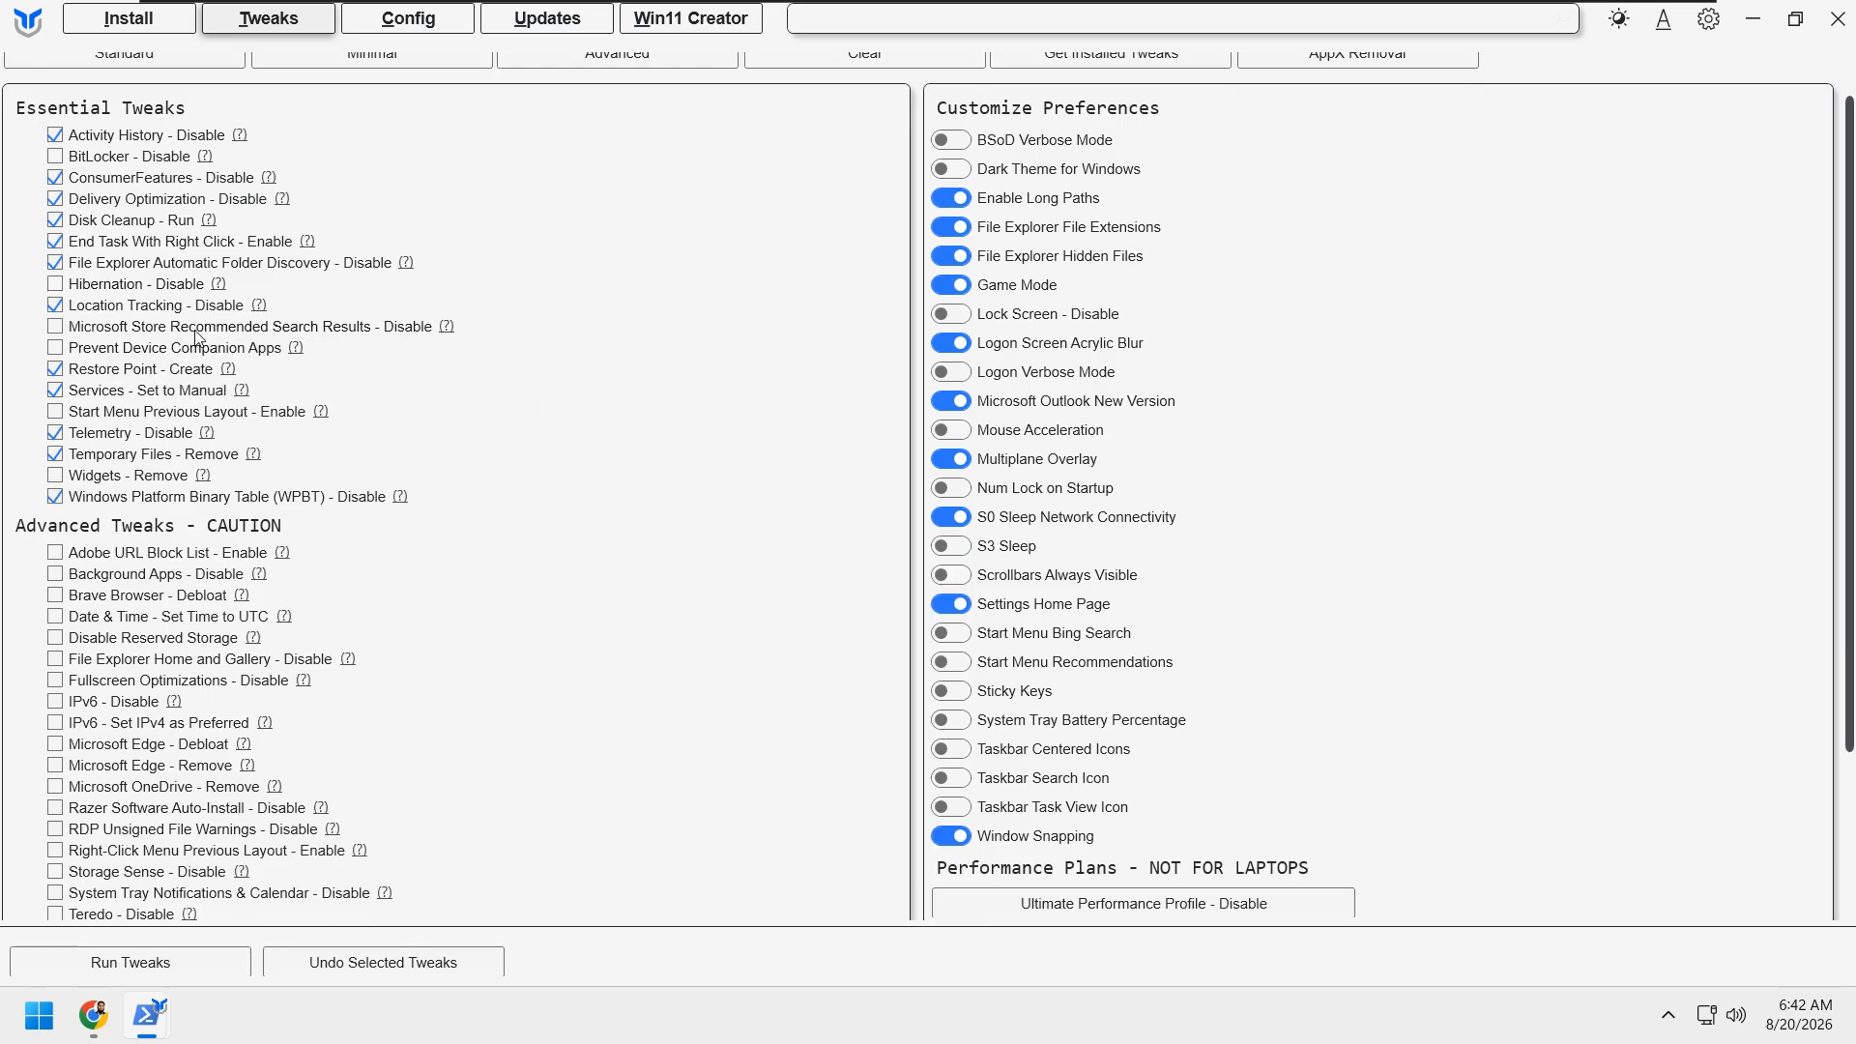
click(81, 336)
click(56, 351)
Step: Check the current Start menu layout and select the tweaks Start Menu Previous Layout - Enable and Widgets - Remove
click(36, 1015)
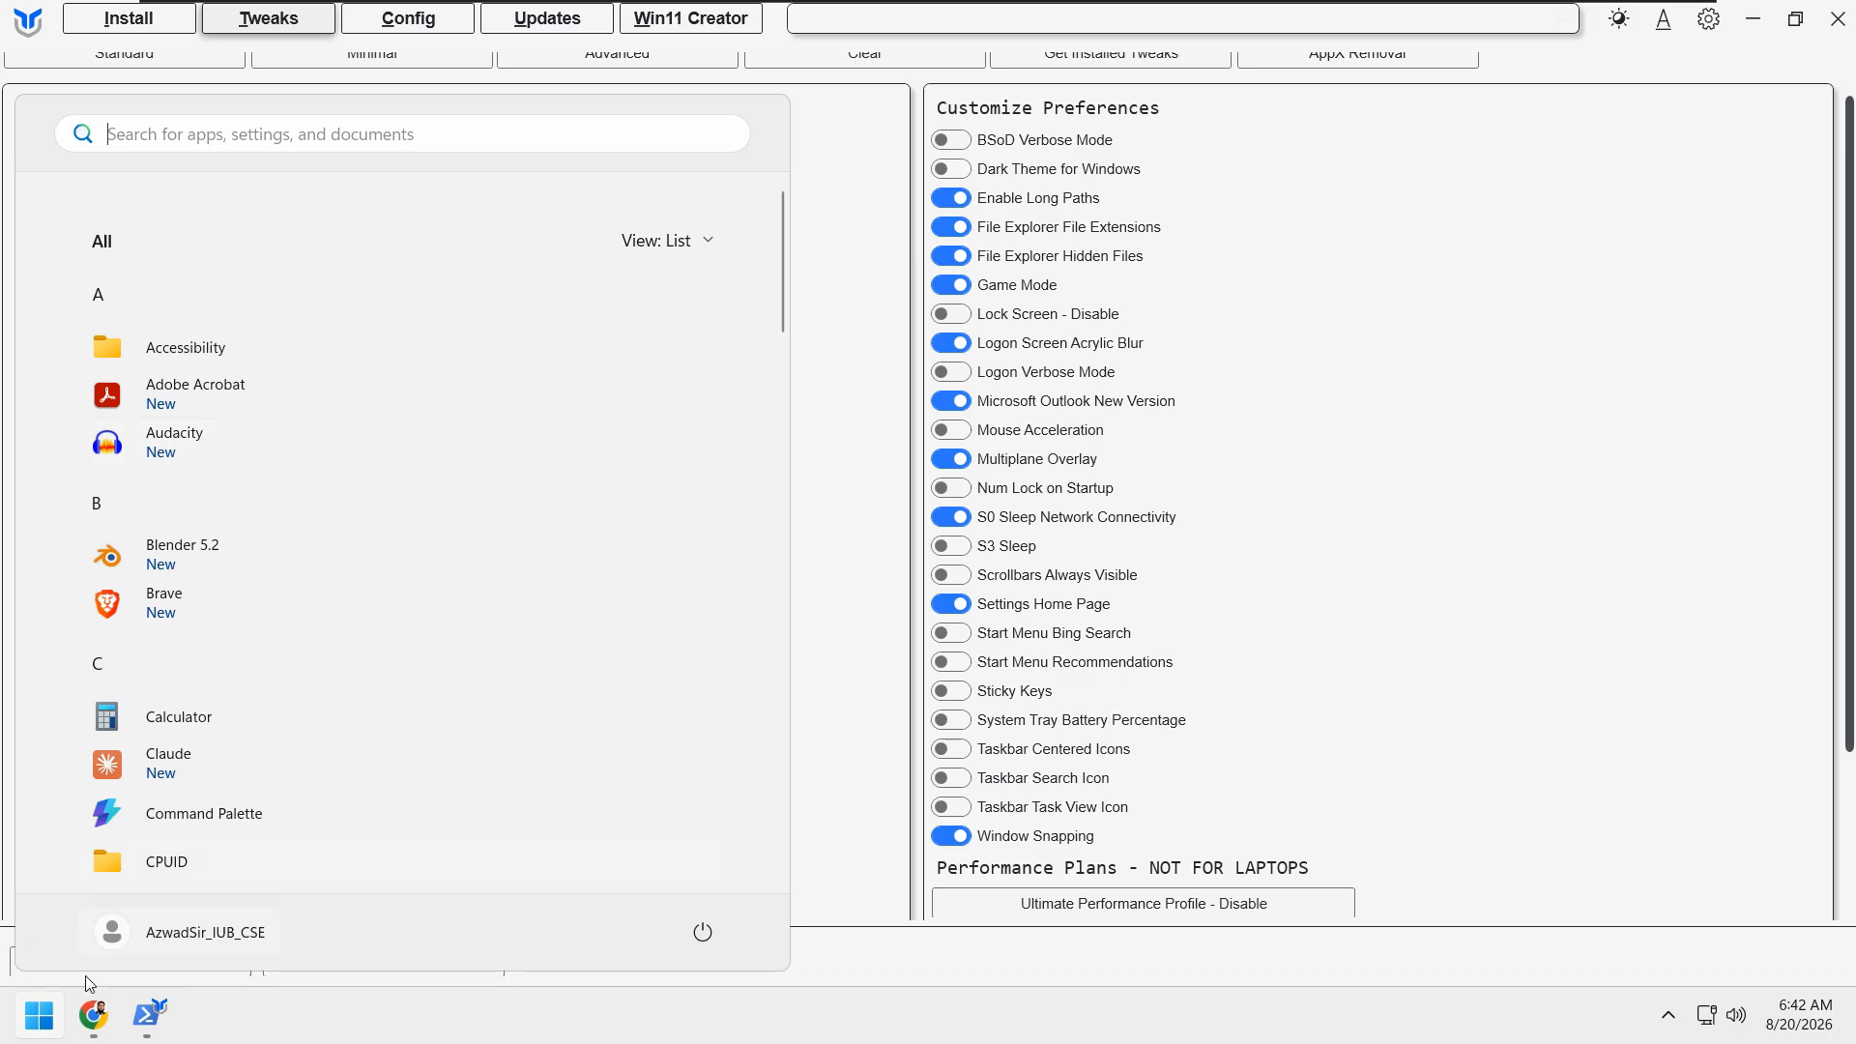
click(38, 1014)
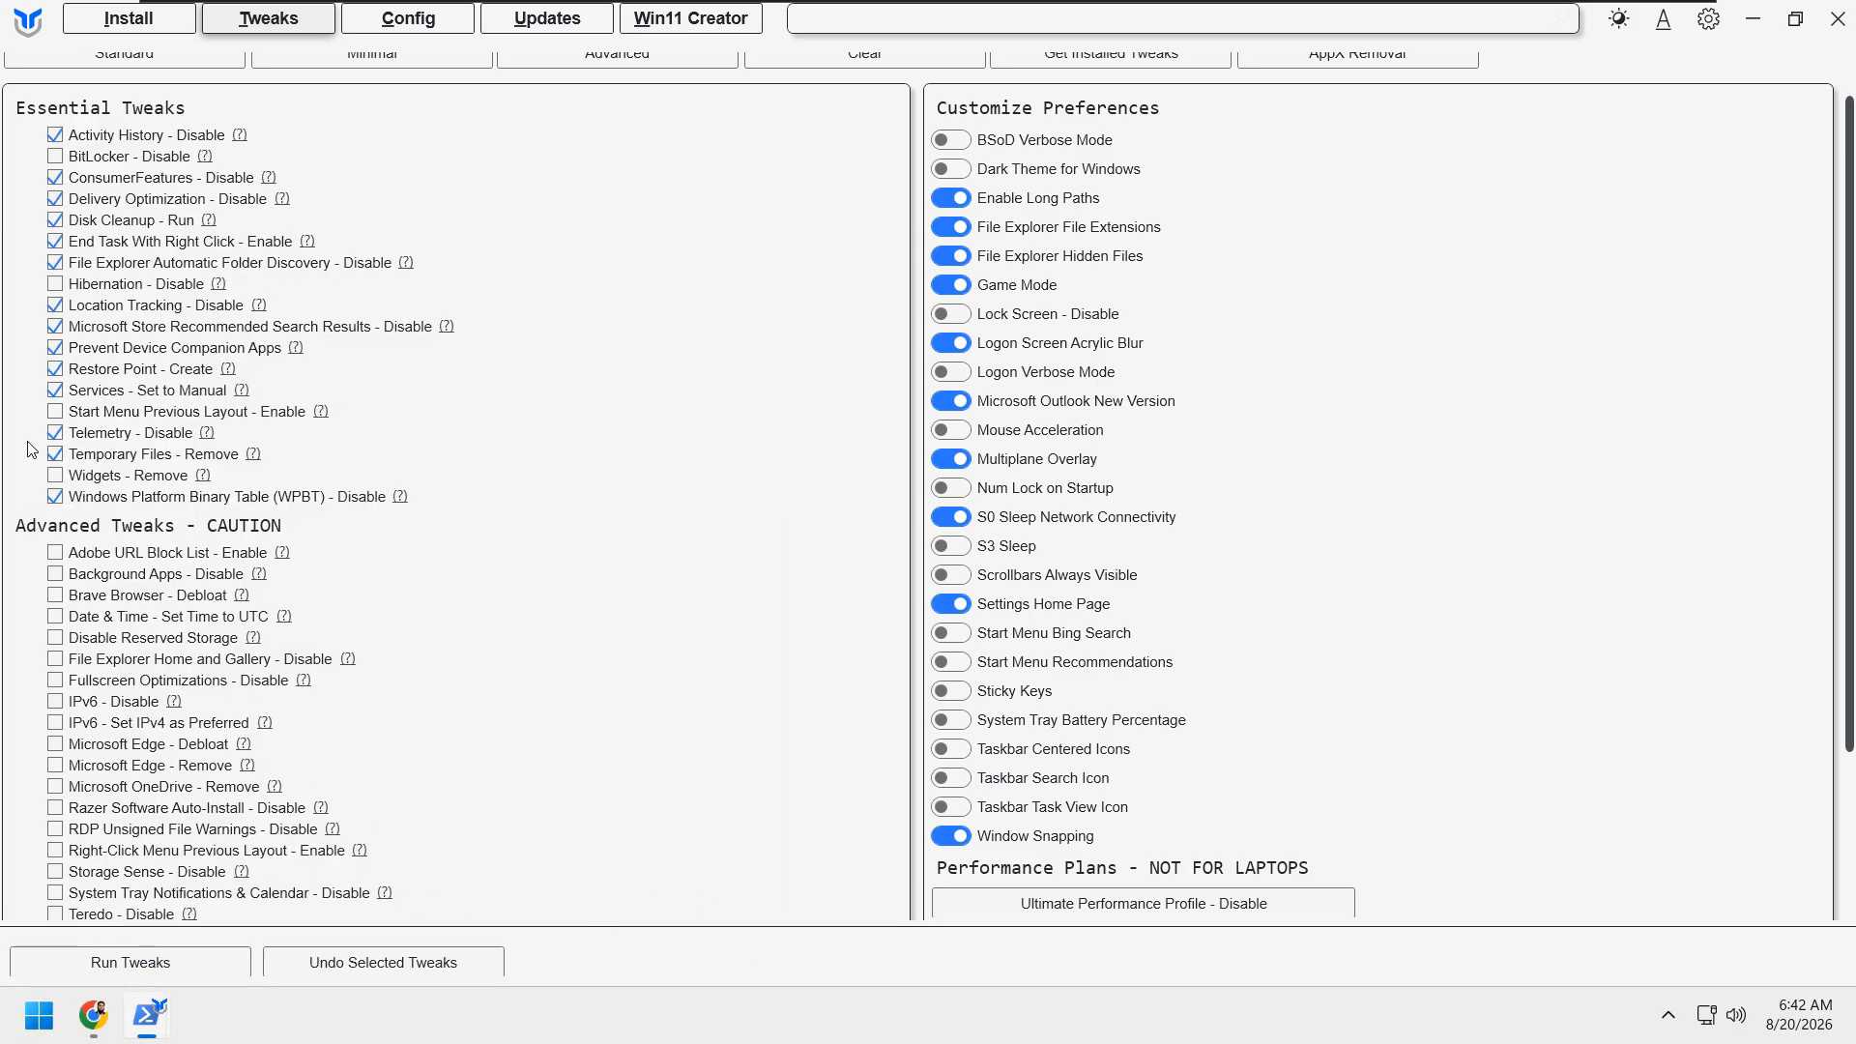
click(59, 416)
click(53, 479)
Step: Select the advanced tweaks Adobe URL Block List - Enable, Background Apps - Disable and Brave Browser - Debloat
scroll(143, 573, down, 2)
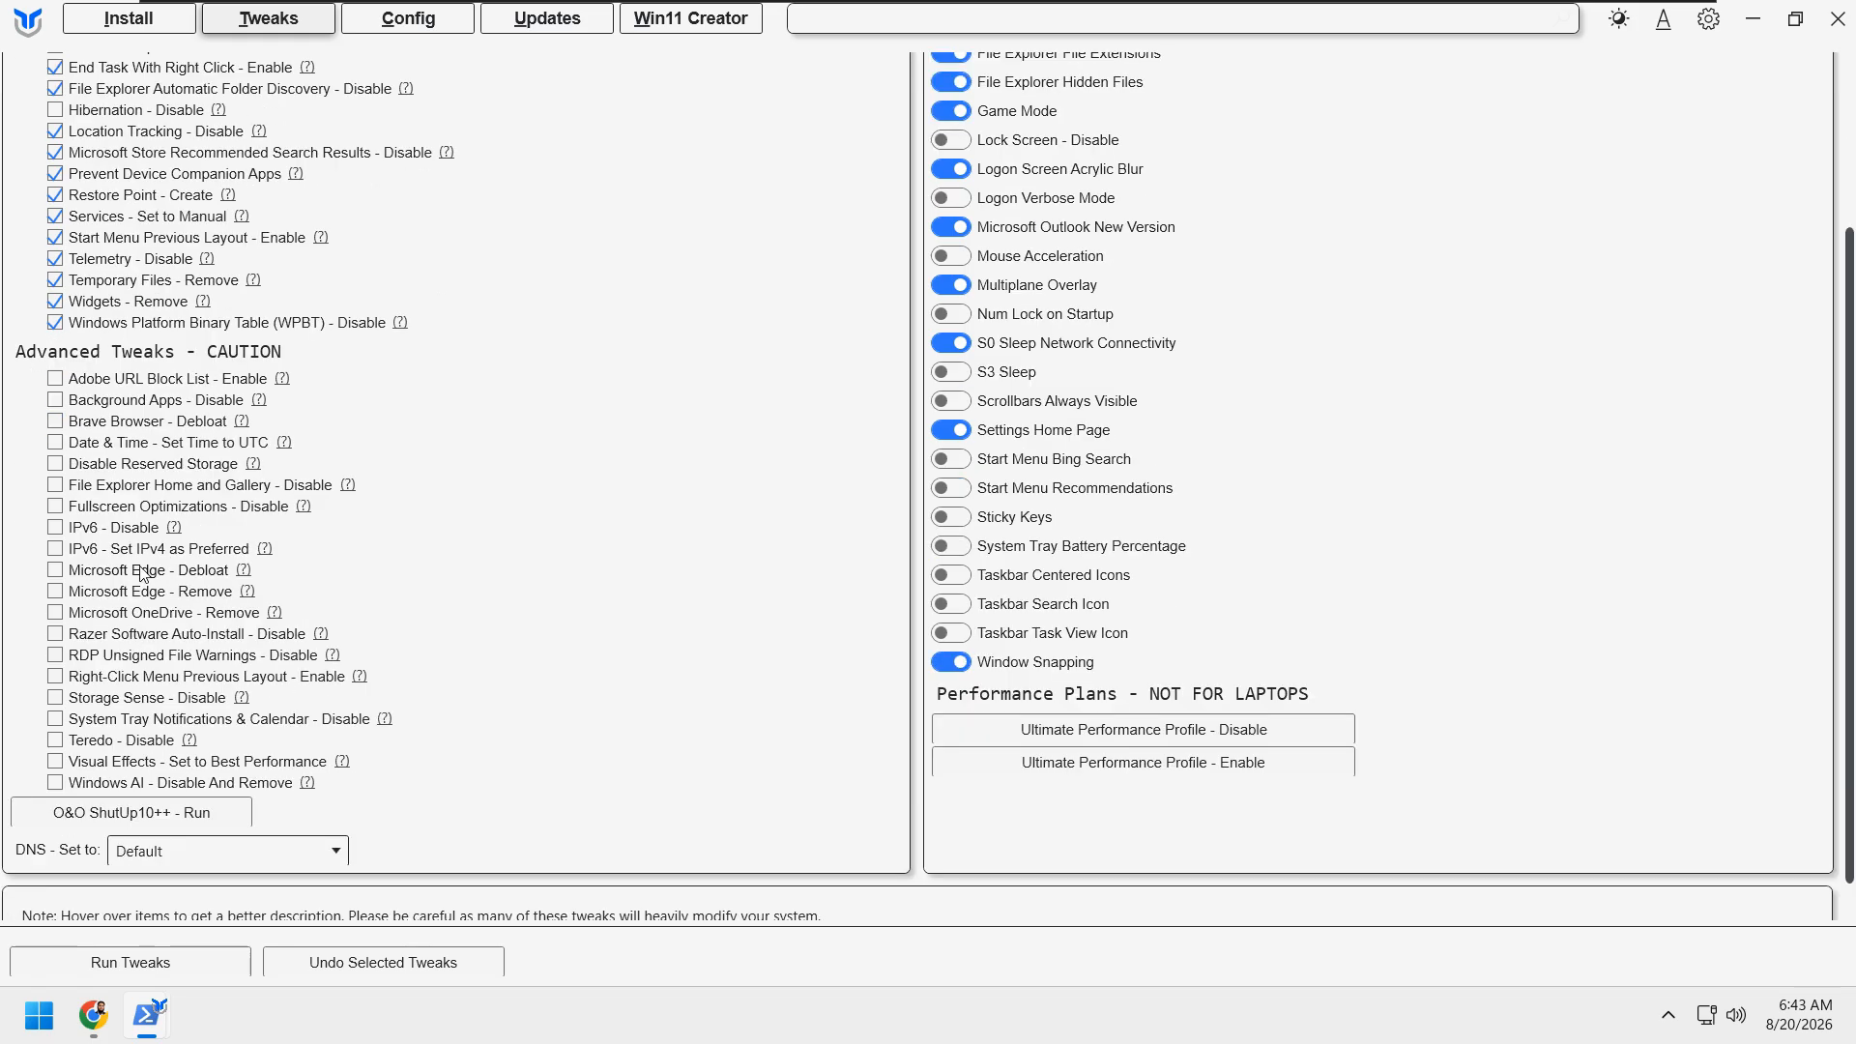
mouse_move(55, 390)
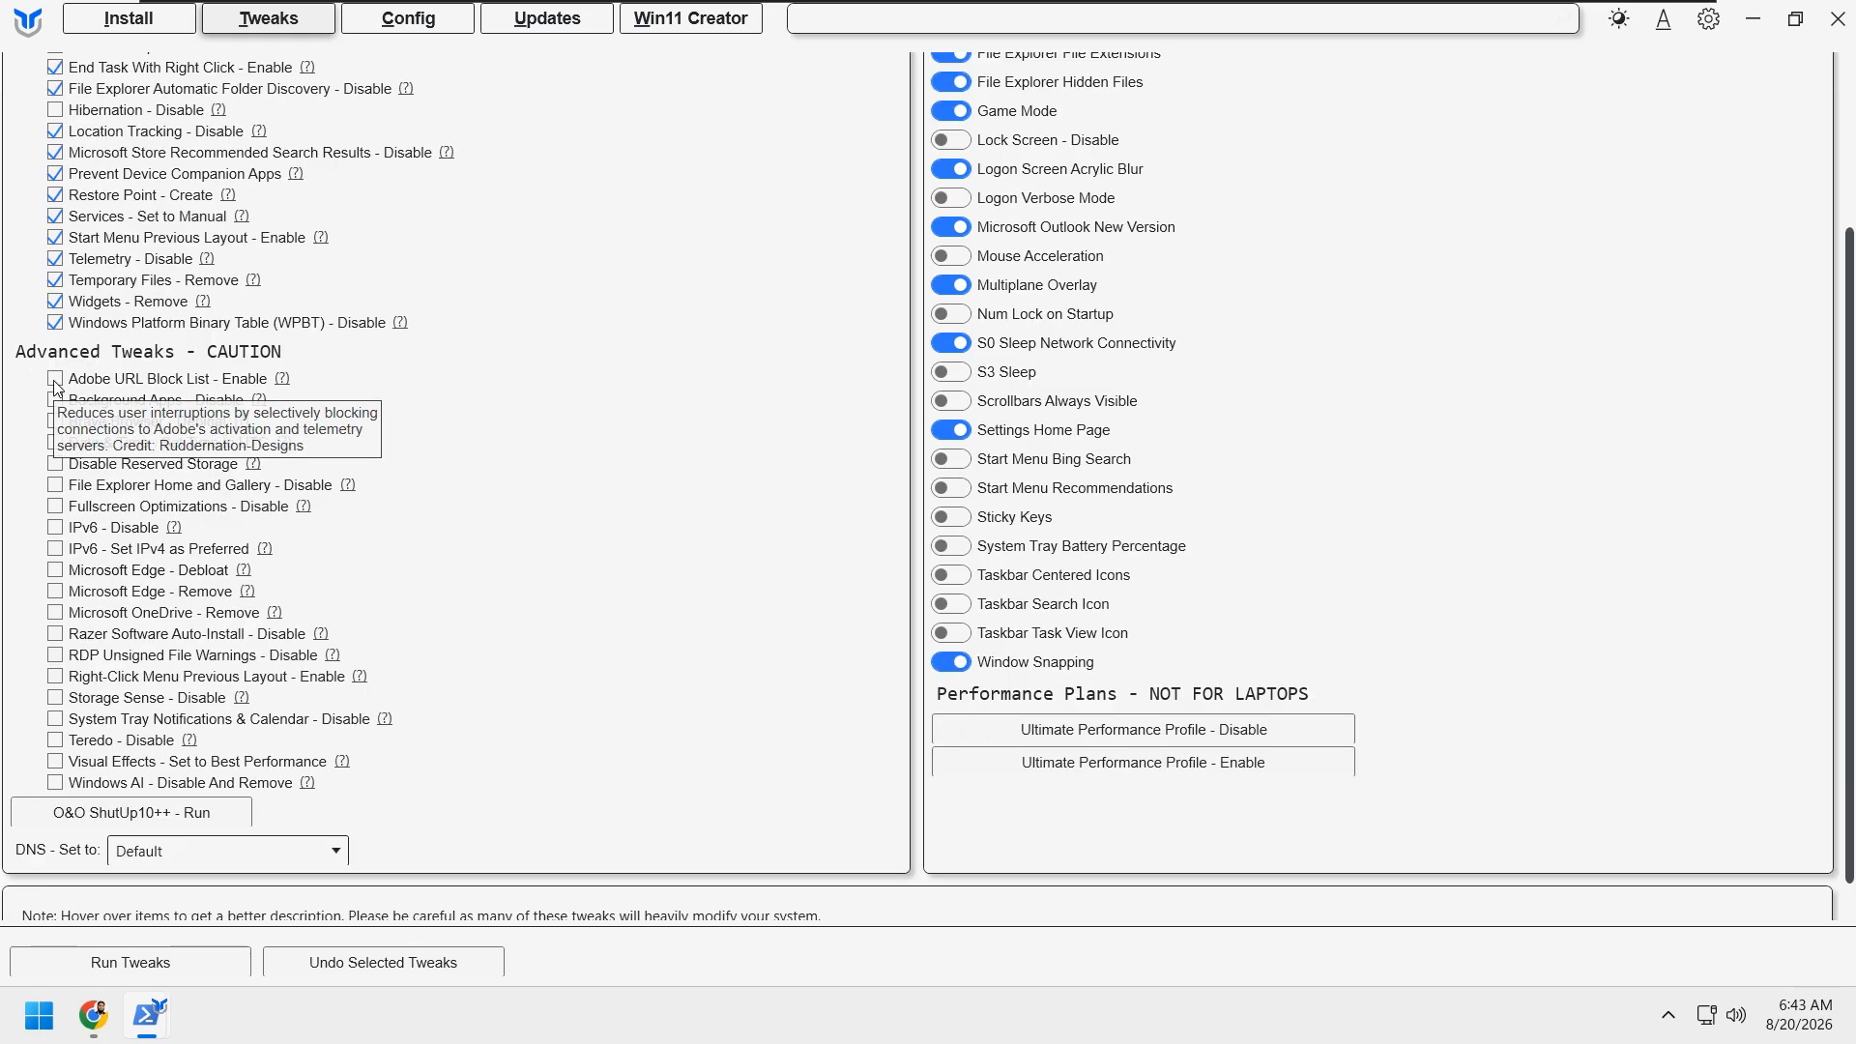
click(54, 384)
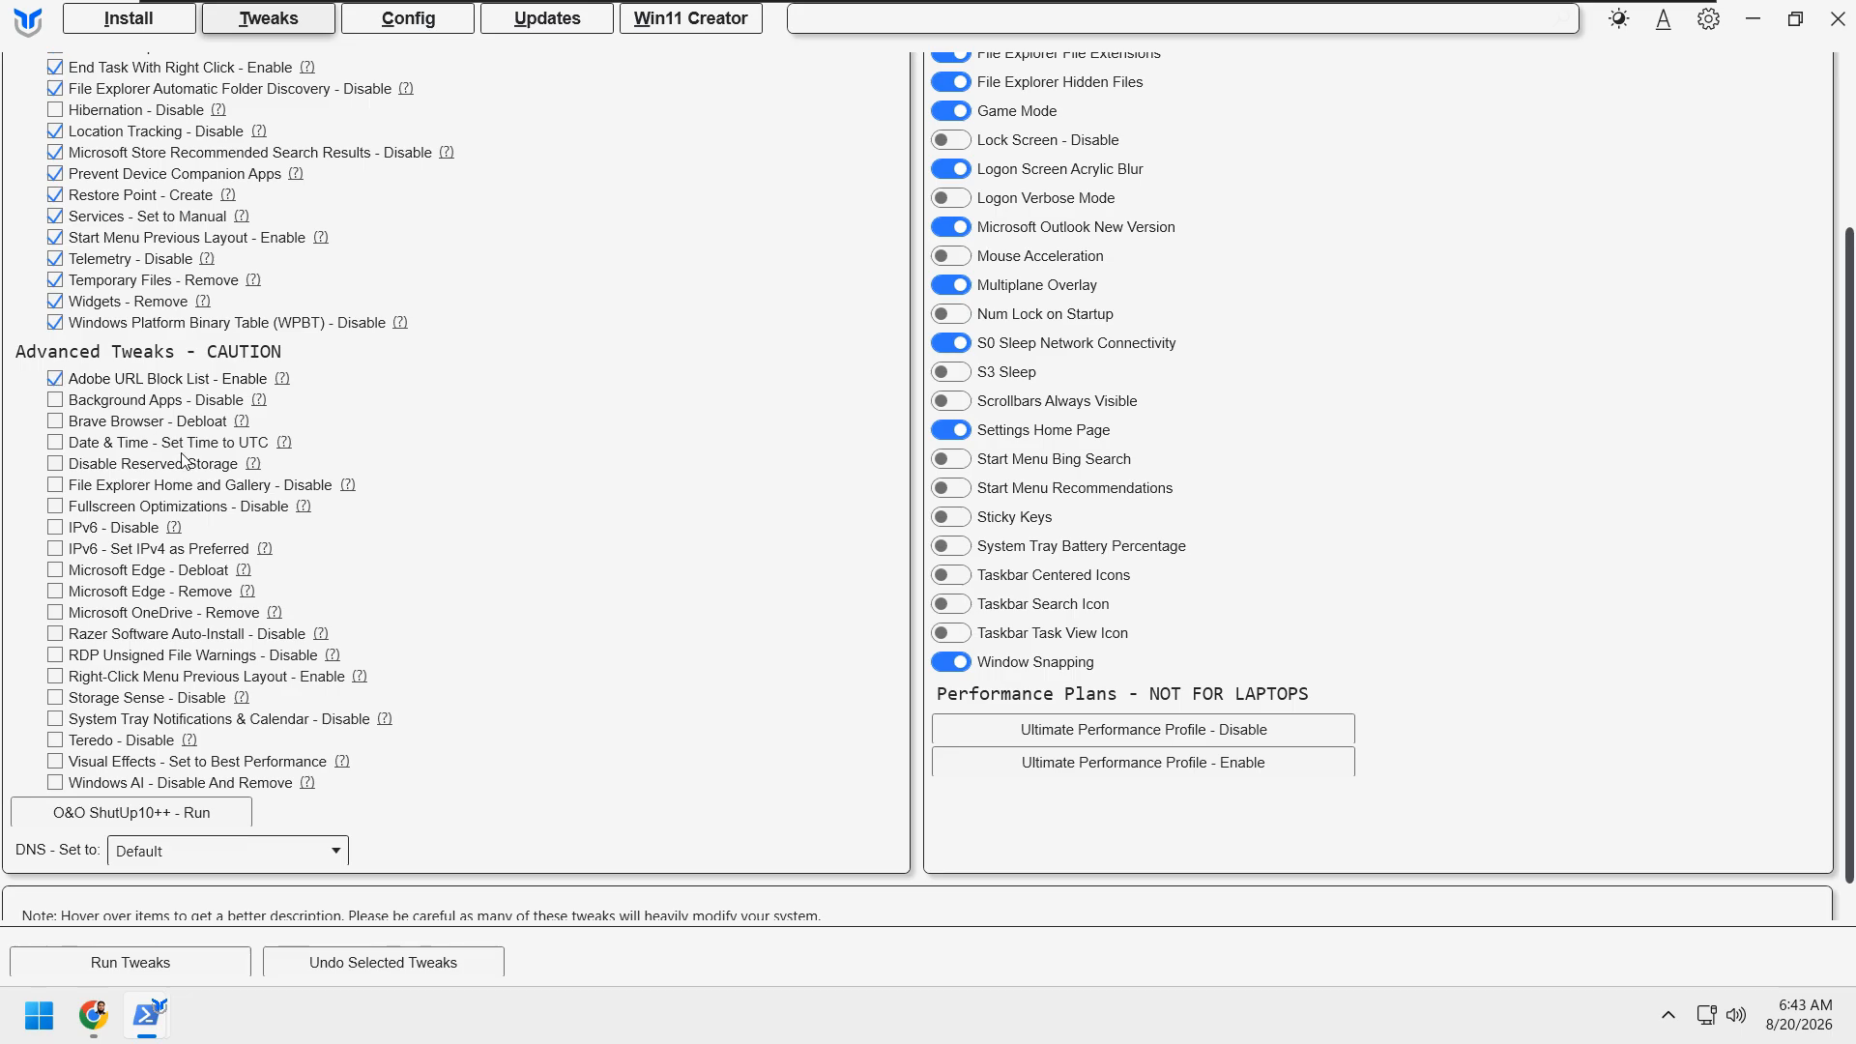
click(54, 402)
click(54, 426)
click(56, 445)
Step: Select the advanced tweak File Explorer Home and Gallery - Disable and briefly check File Explorer's start page
mouse_move(56, 491)
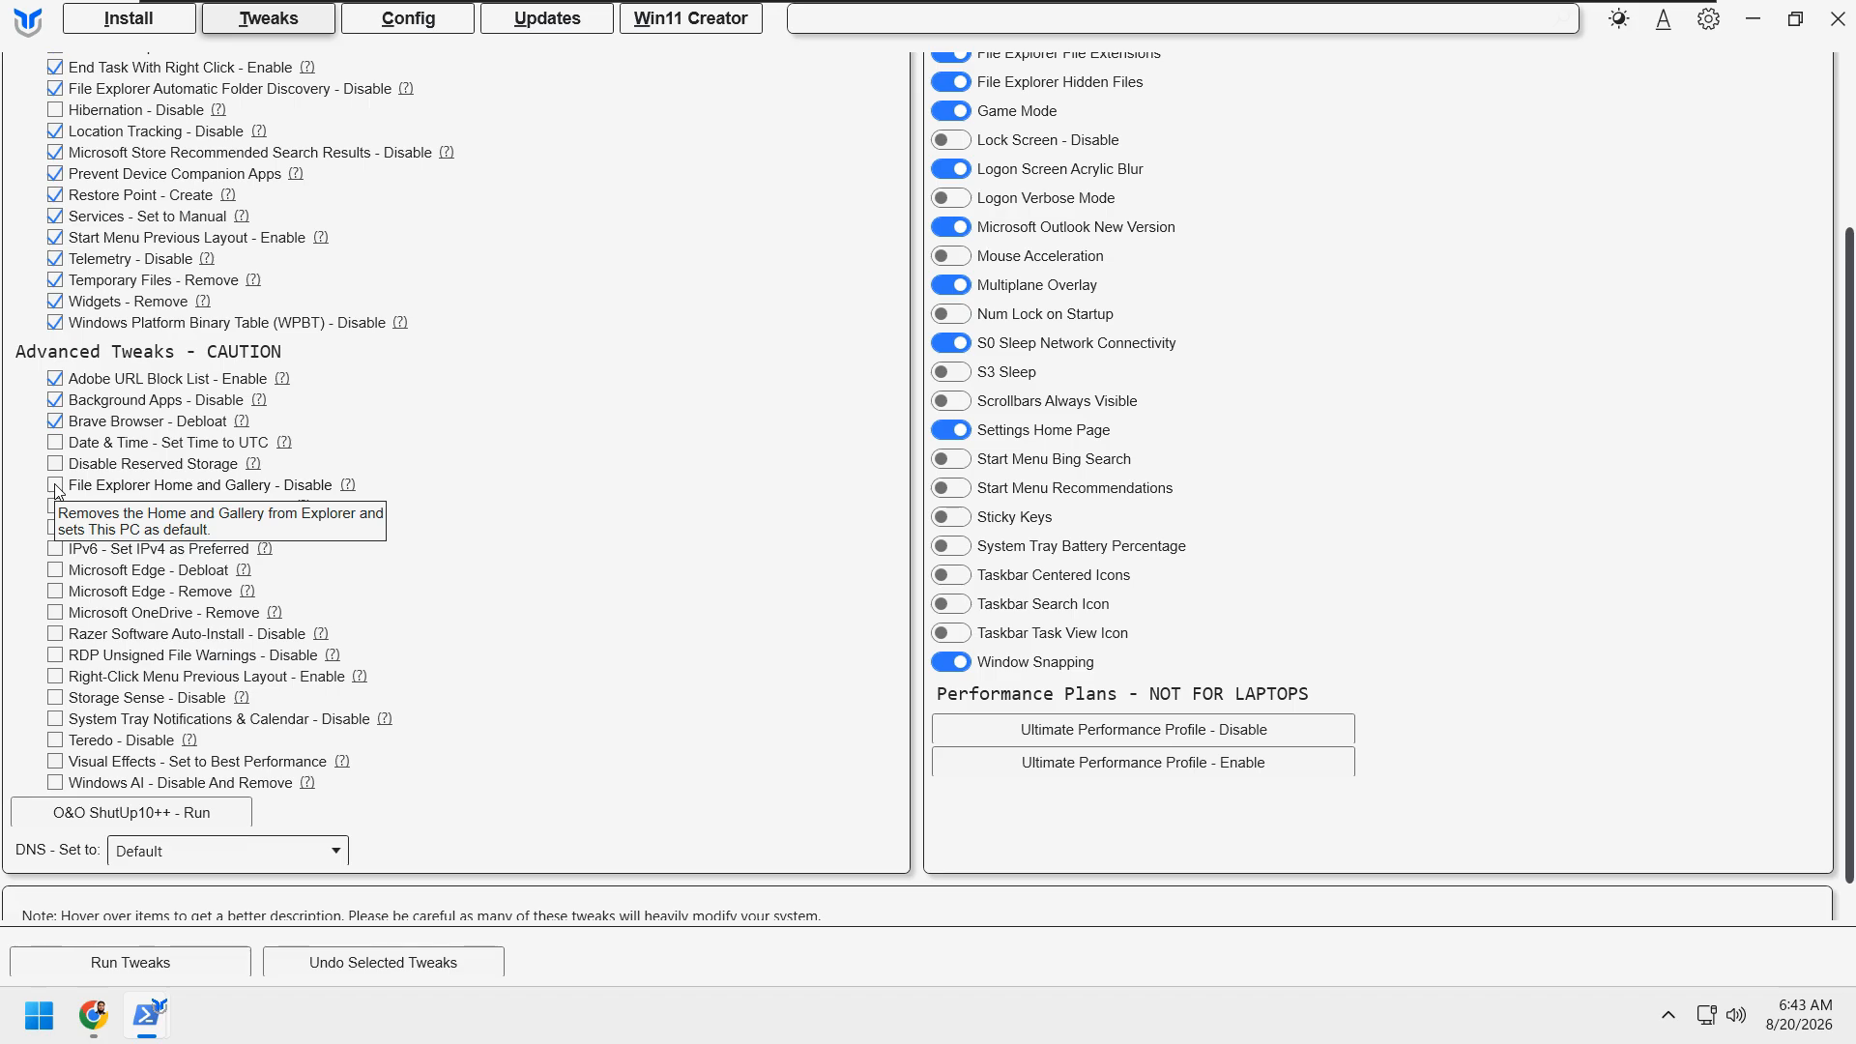
click(60, 490)
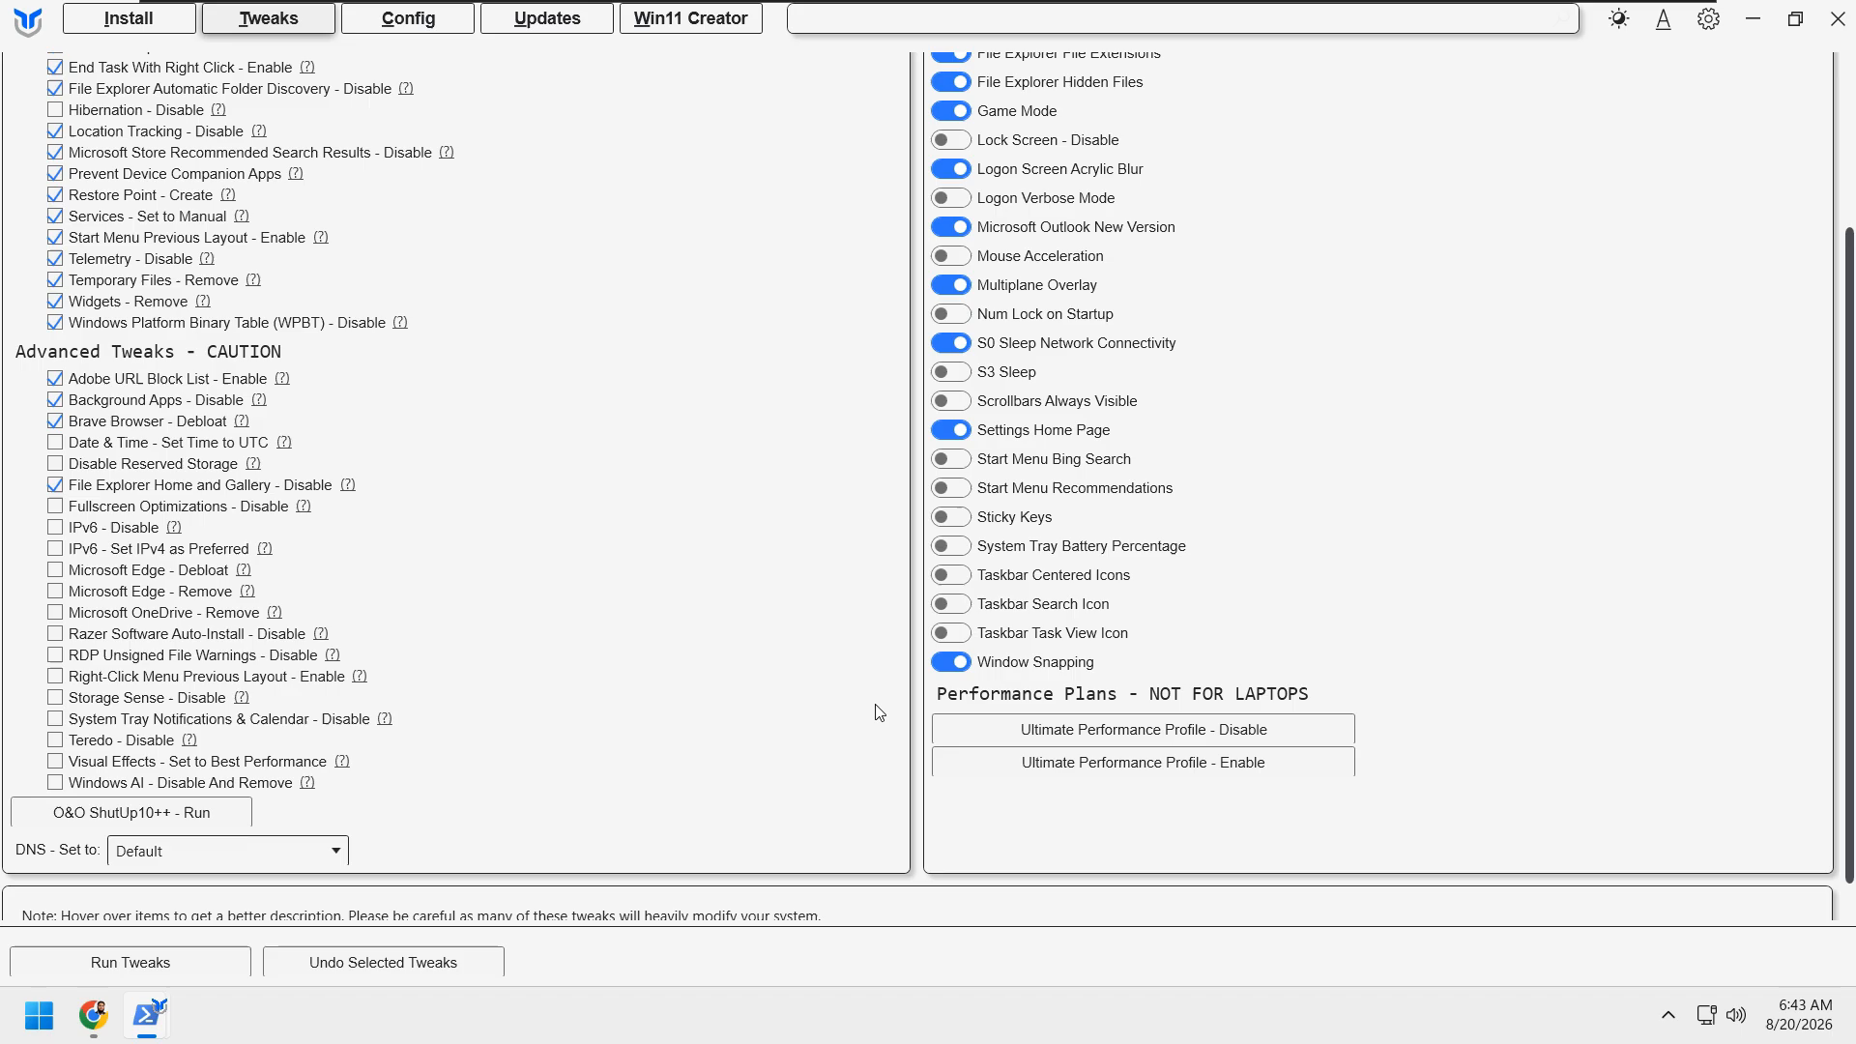
key(super+e)
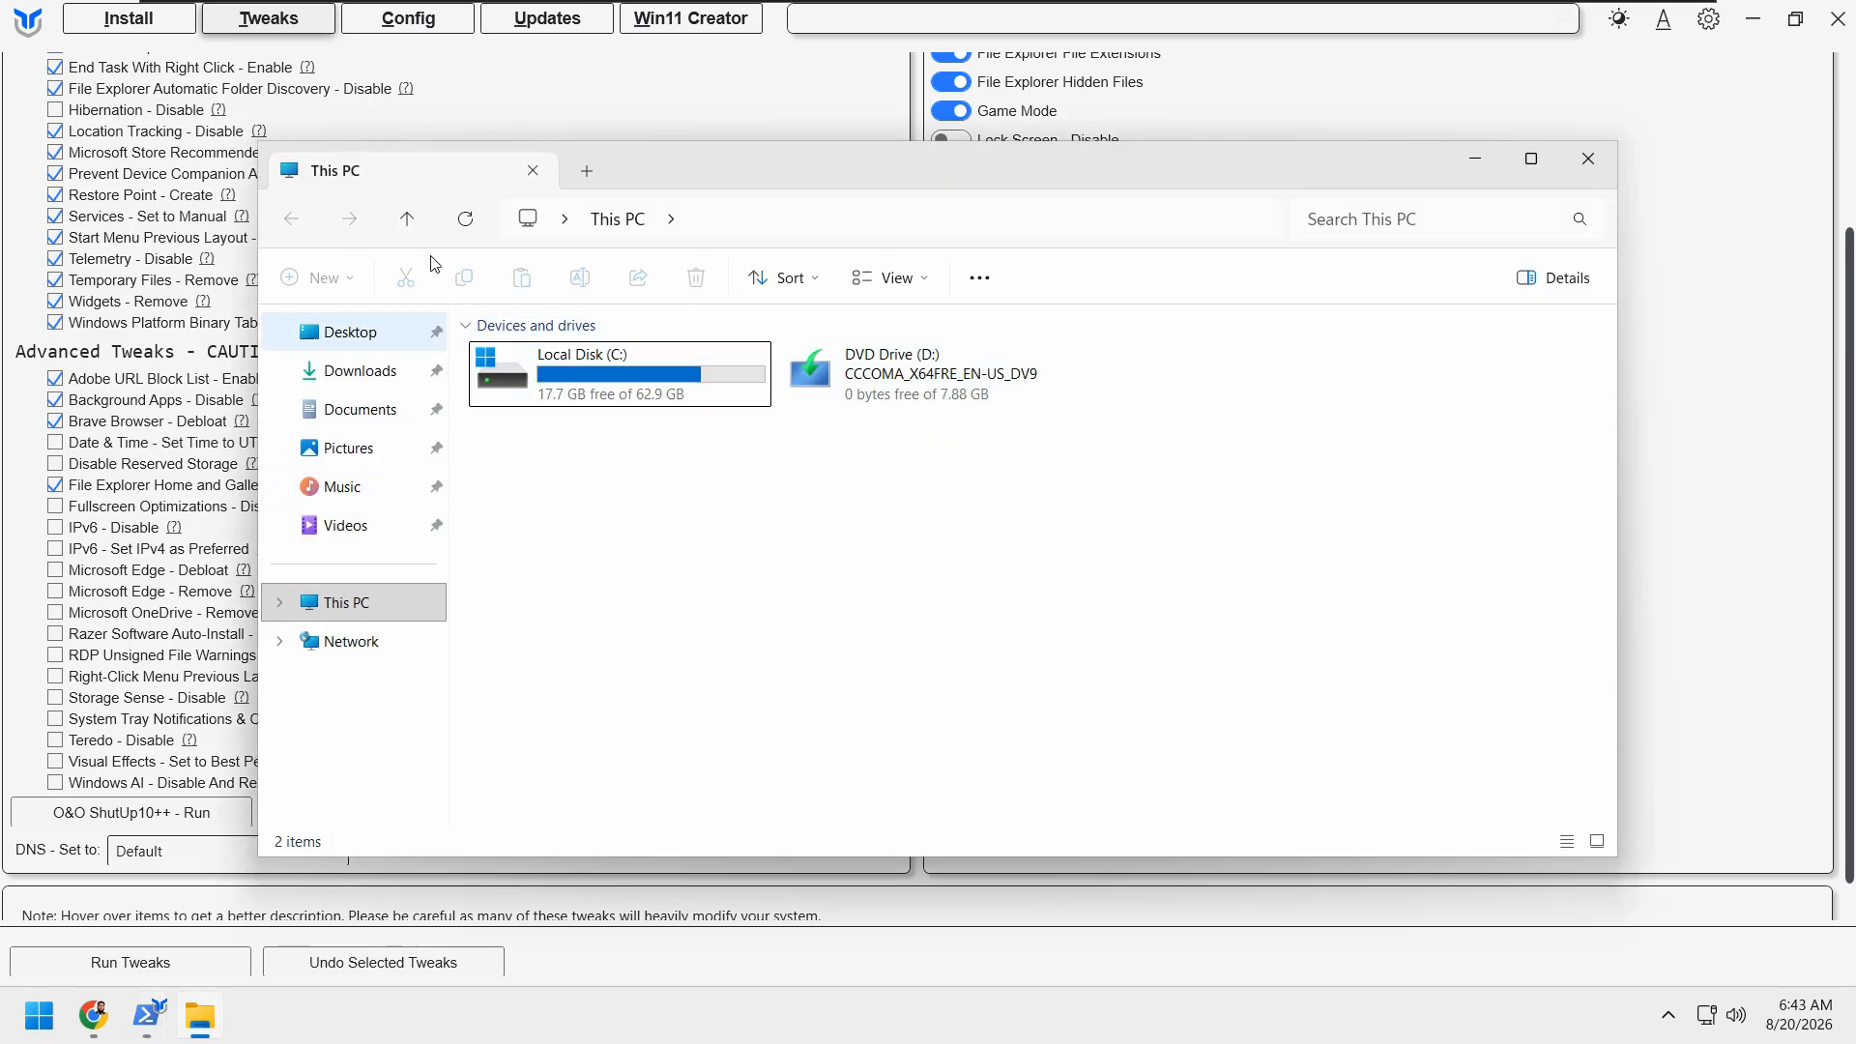
click(1597, 163)
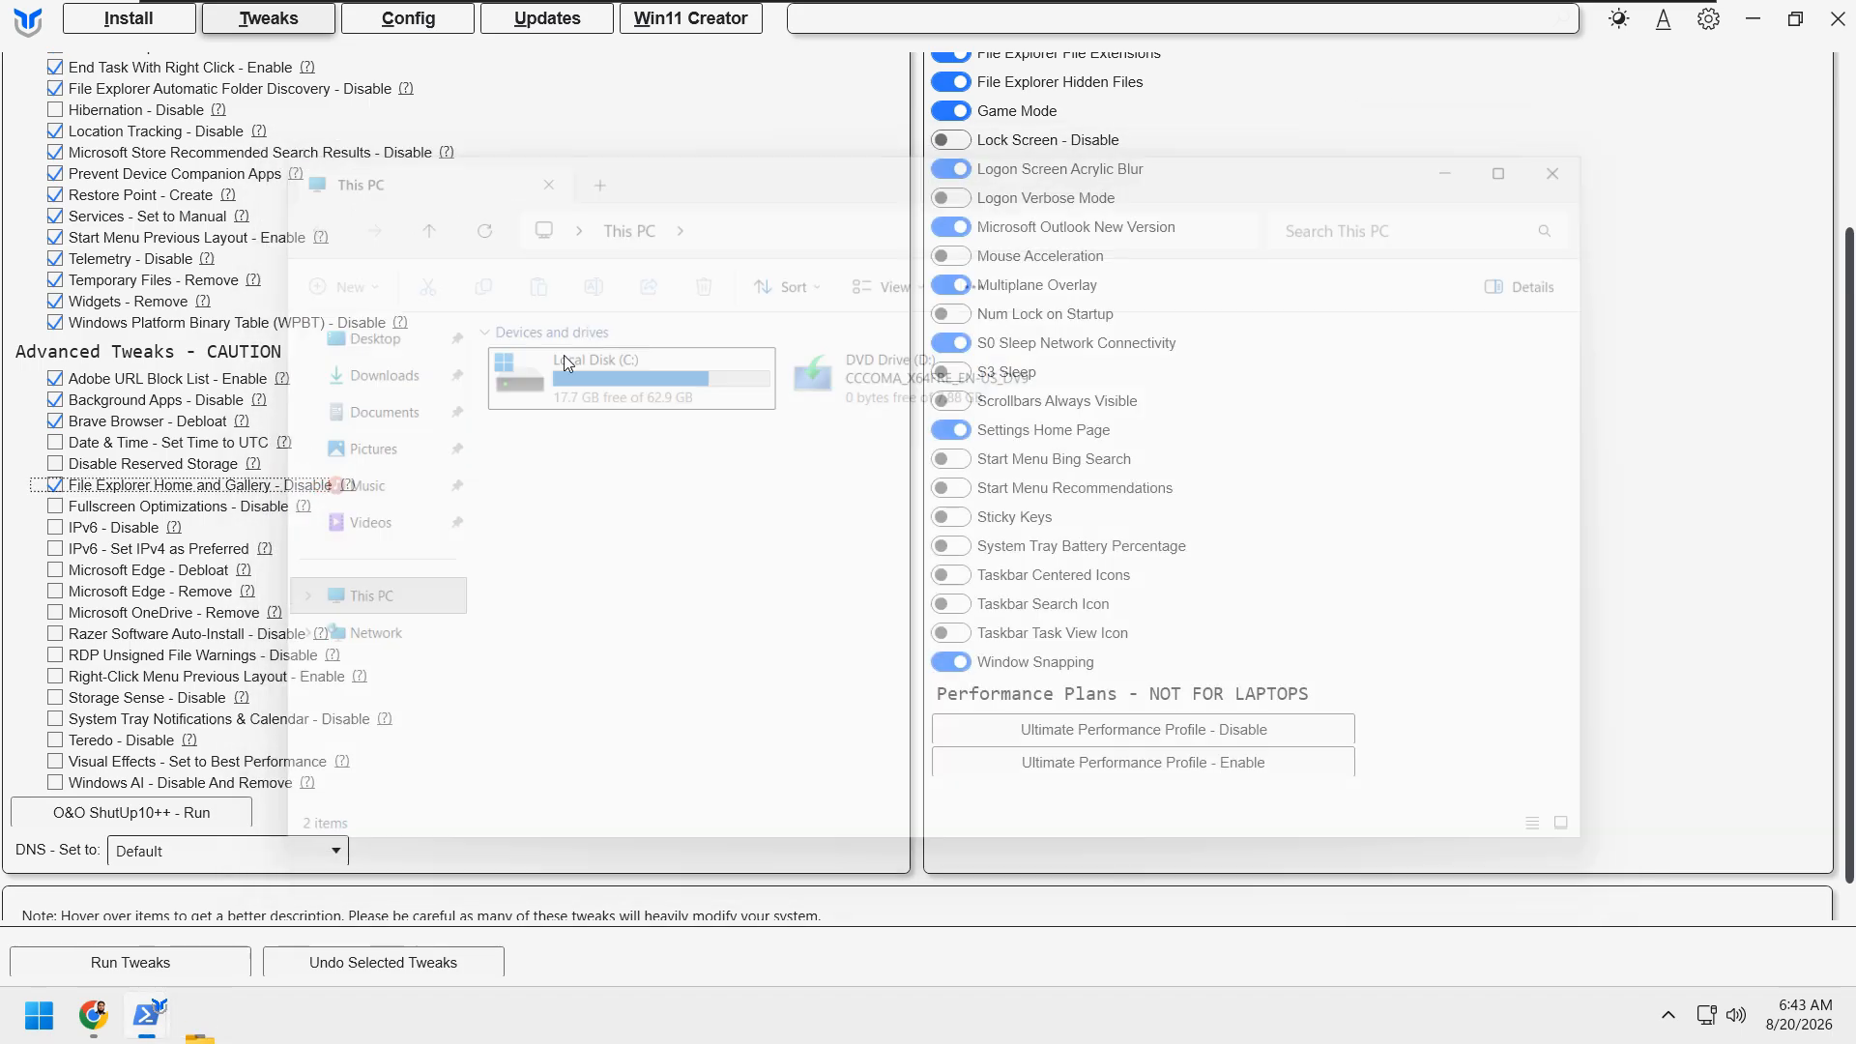
Step: Select the advanced tweaks Microsoft Edge - Debloat, Microsoft OneDrive - Remove and Windows AI - Disable And Remove, leaving Razer Software Auto-Install - Disable unselected
click(55, 578)
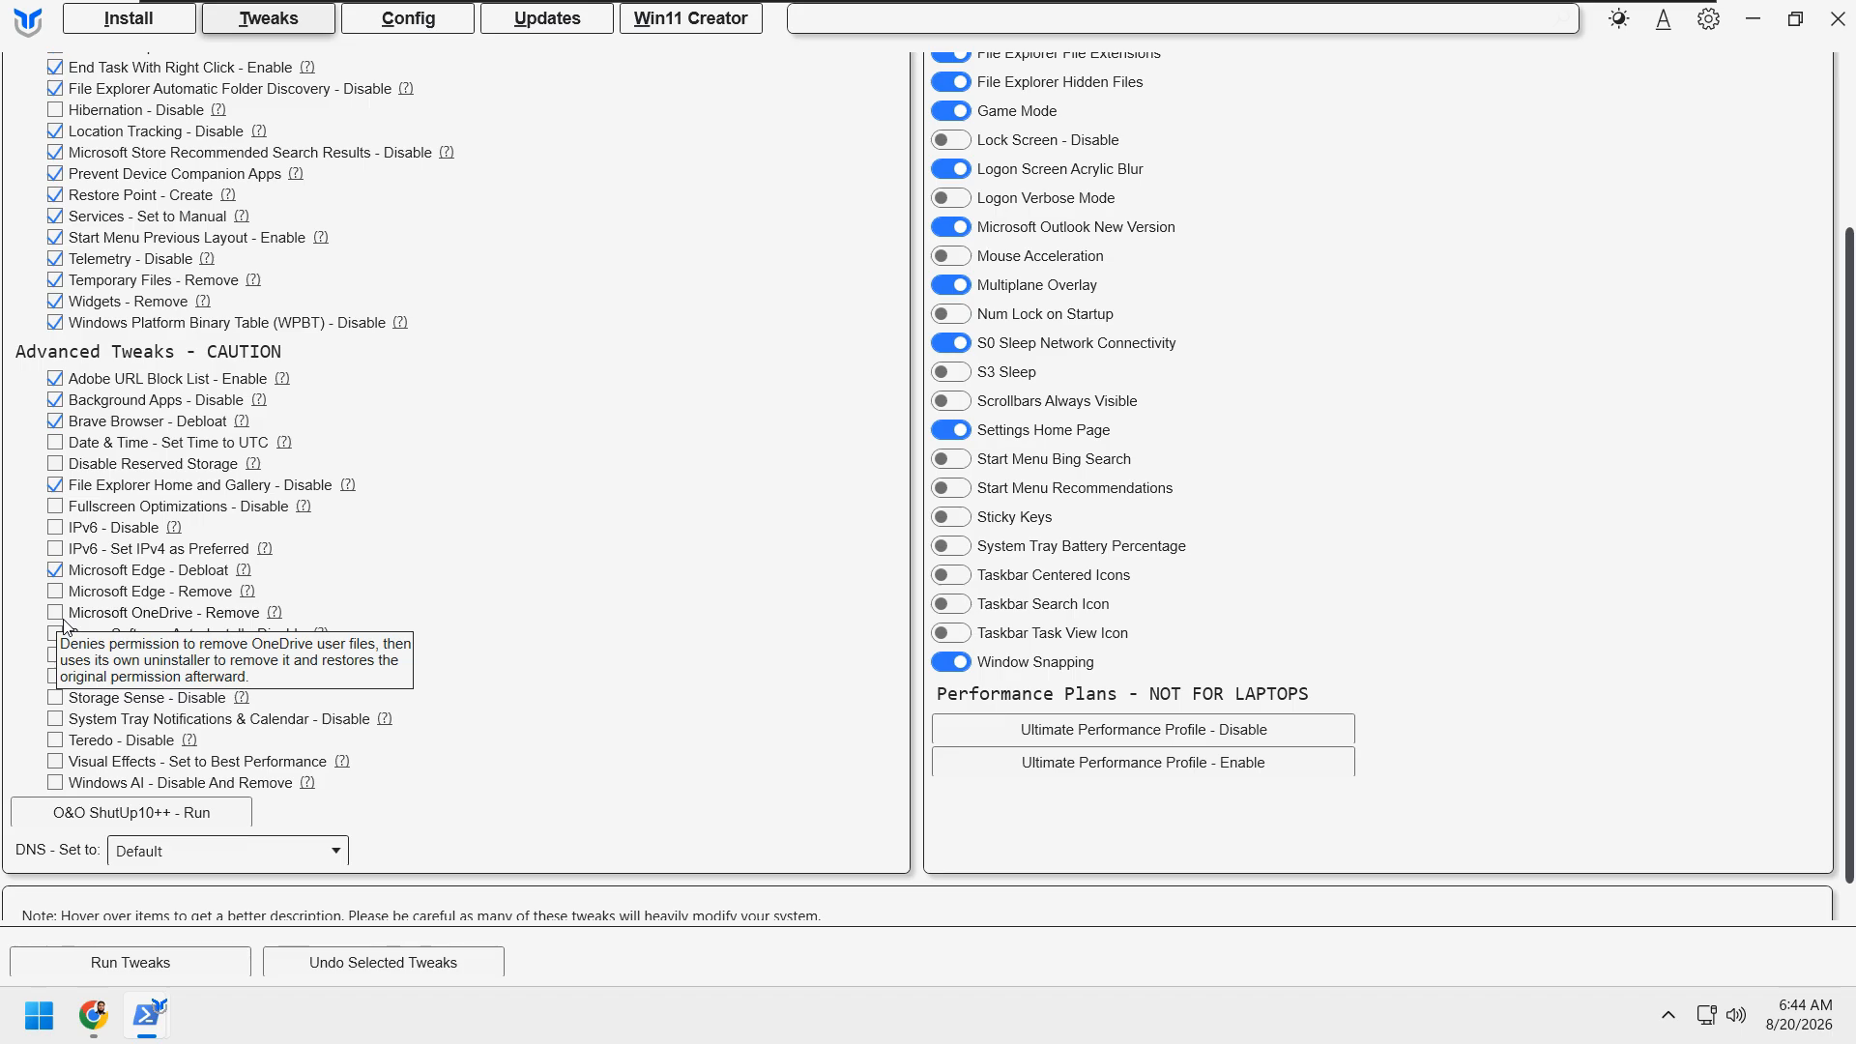
click(57, 614)
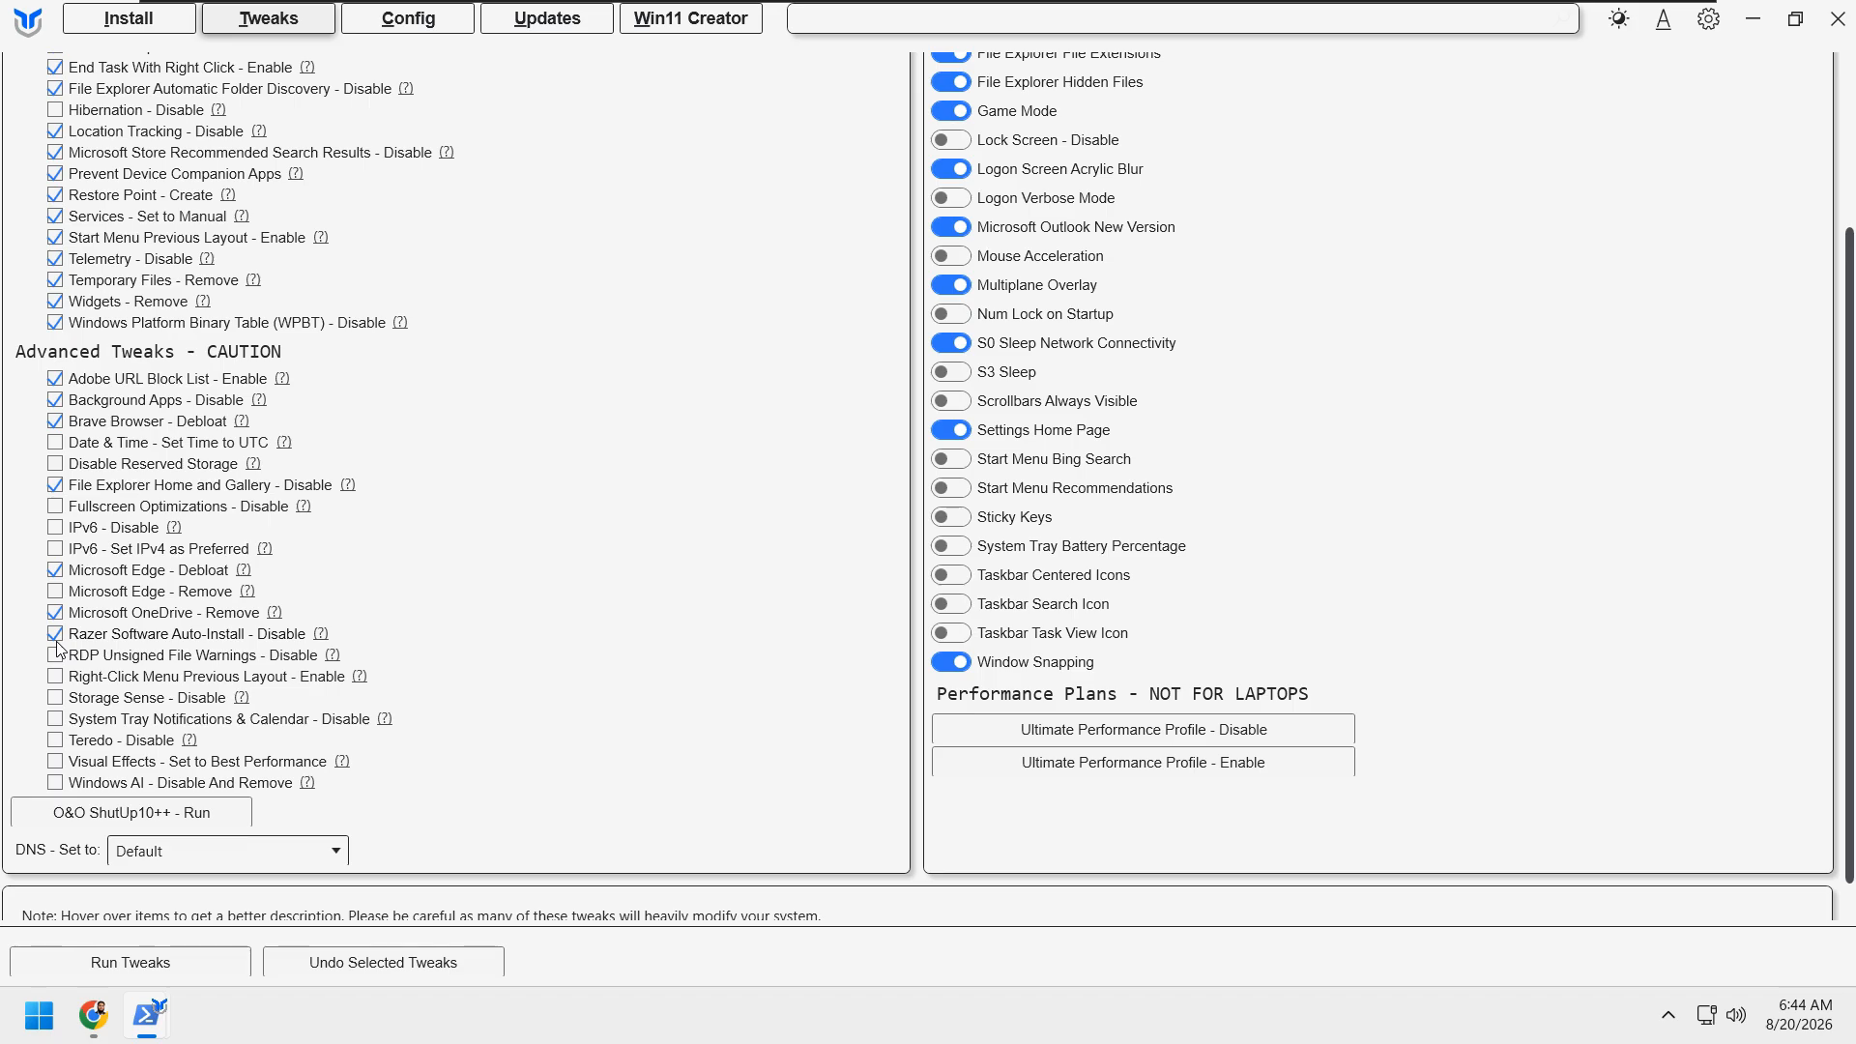
click(57, 642)
click(55, 783)
Step: Review the selected essential and advanced tweaks and run them
scroll(511, 737, up, 1)
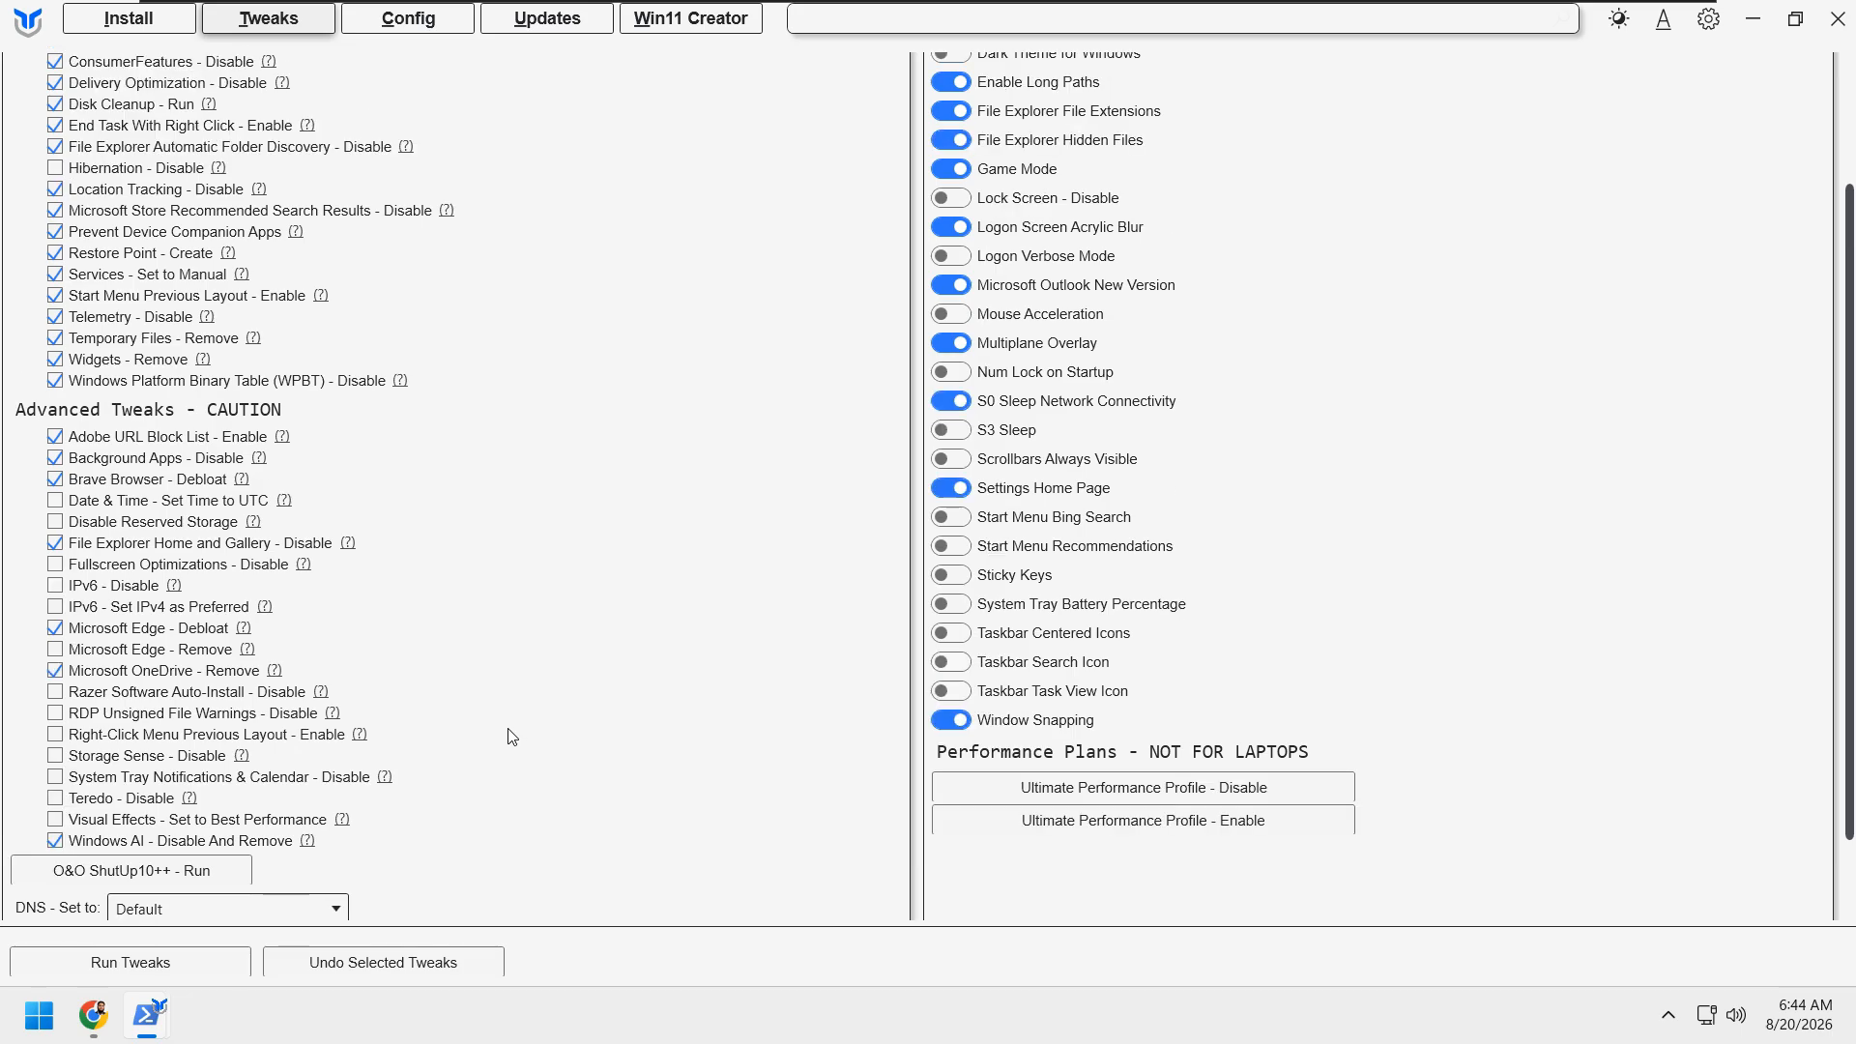
scroll(511, 738, down, 1)
scroll(511, 735, up, 2)
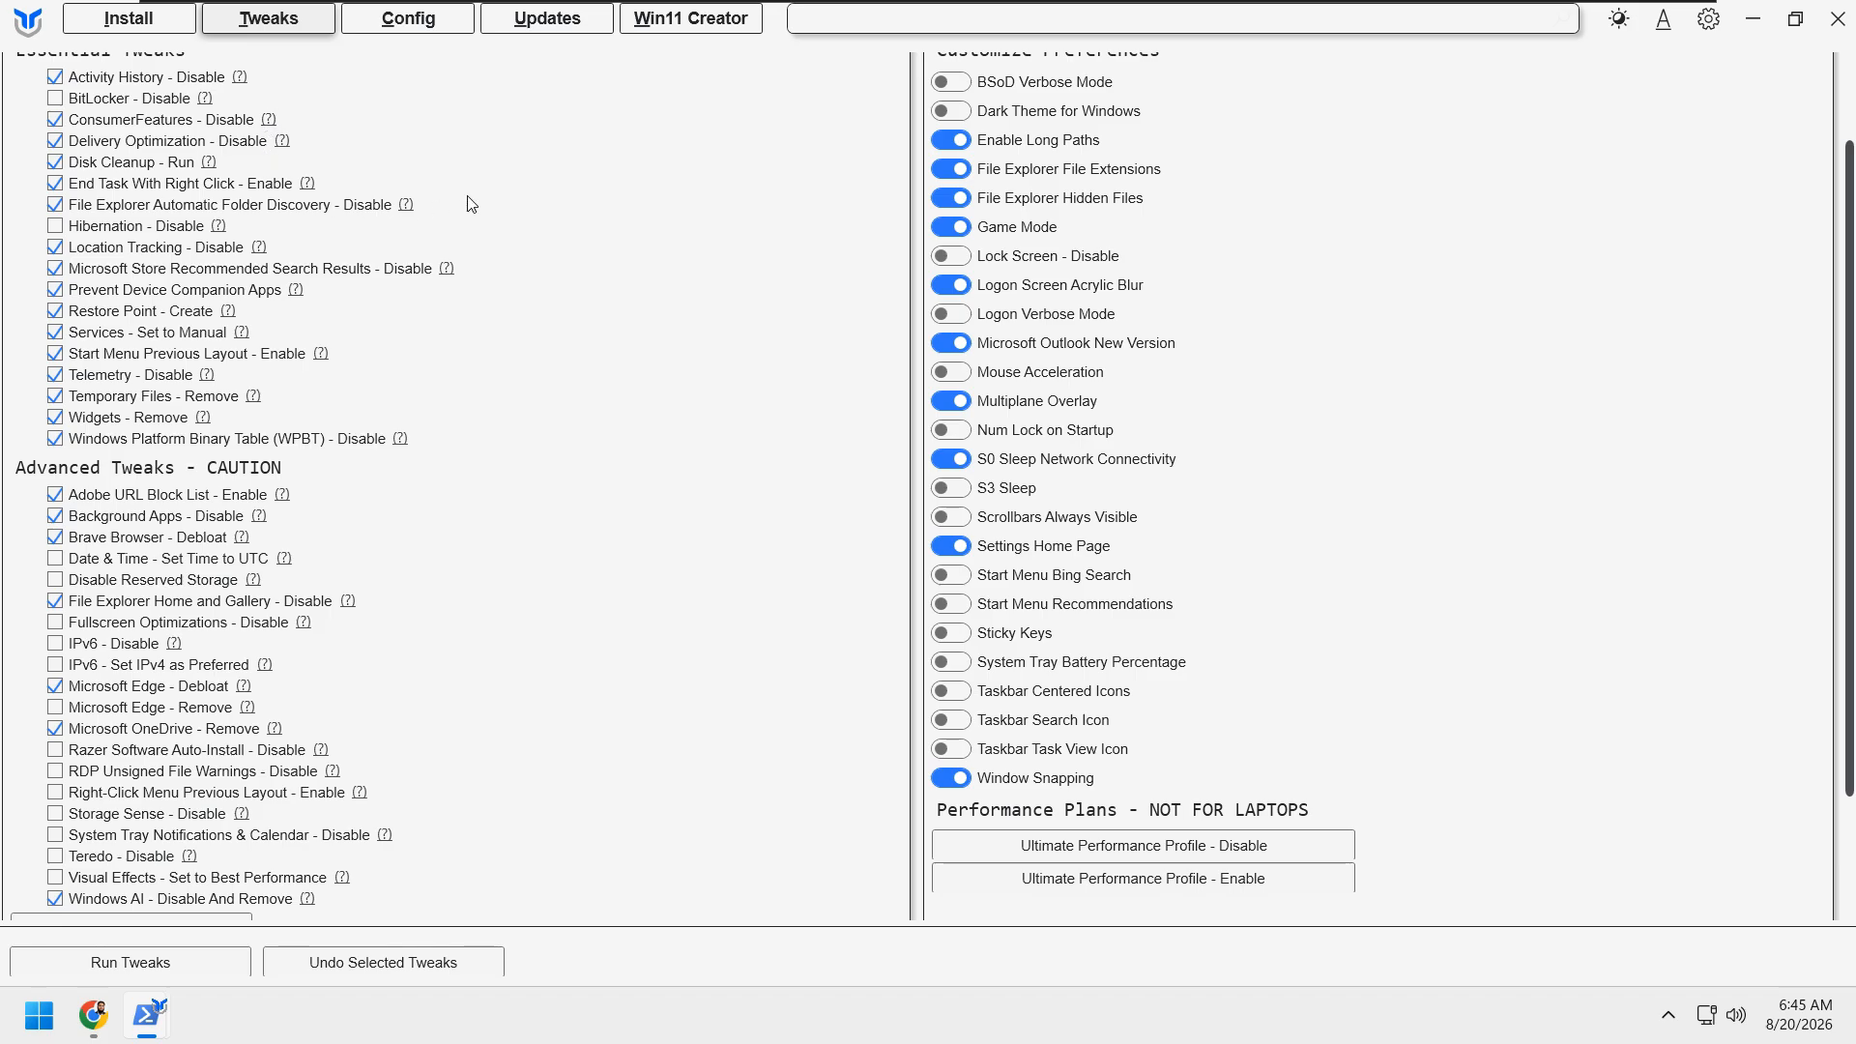
click(171, 954)
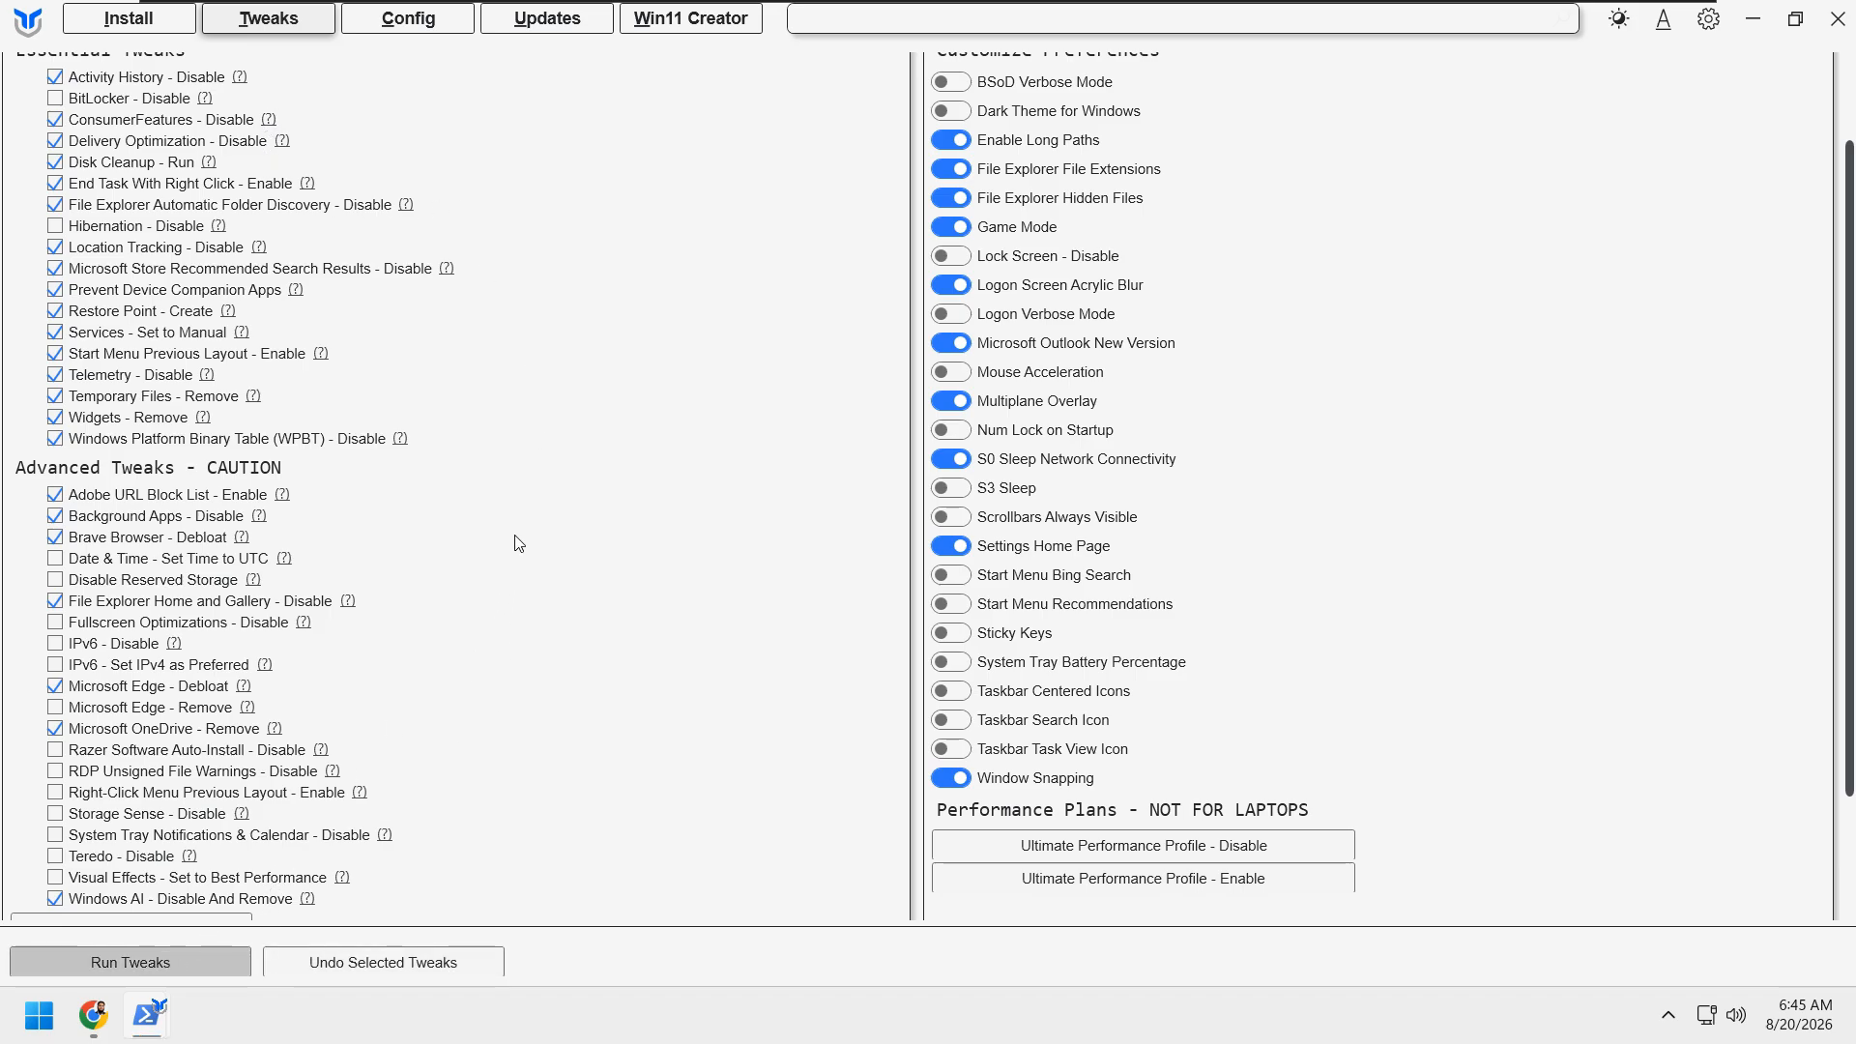
scroll(573, 615, down, 1)
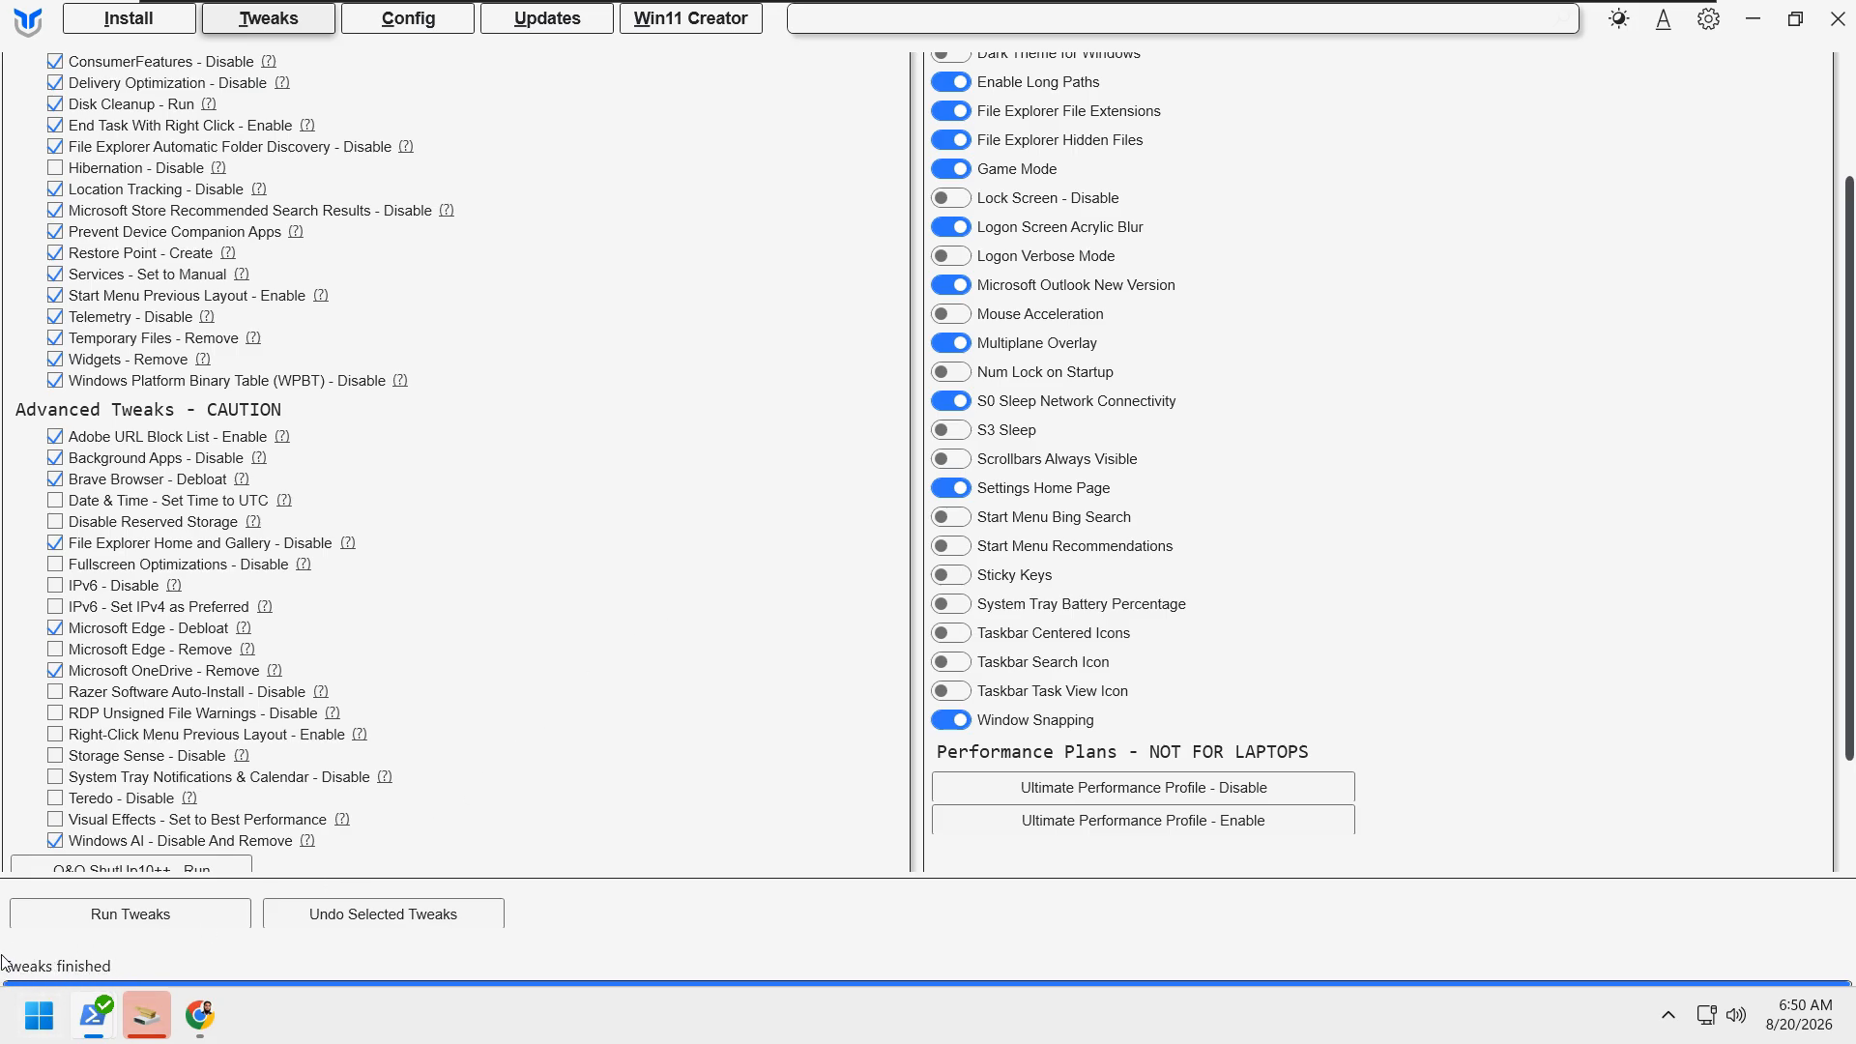
Step: Bring up the Disk Space Notification and dismiss it
click(147, 1018)
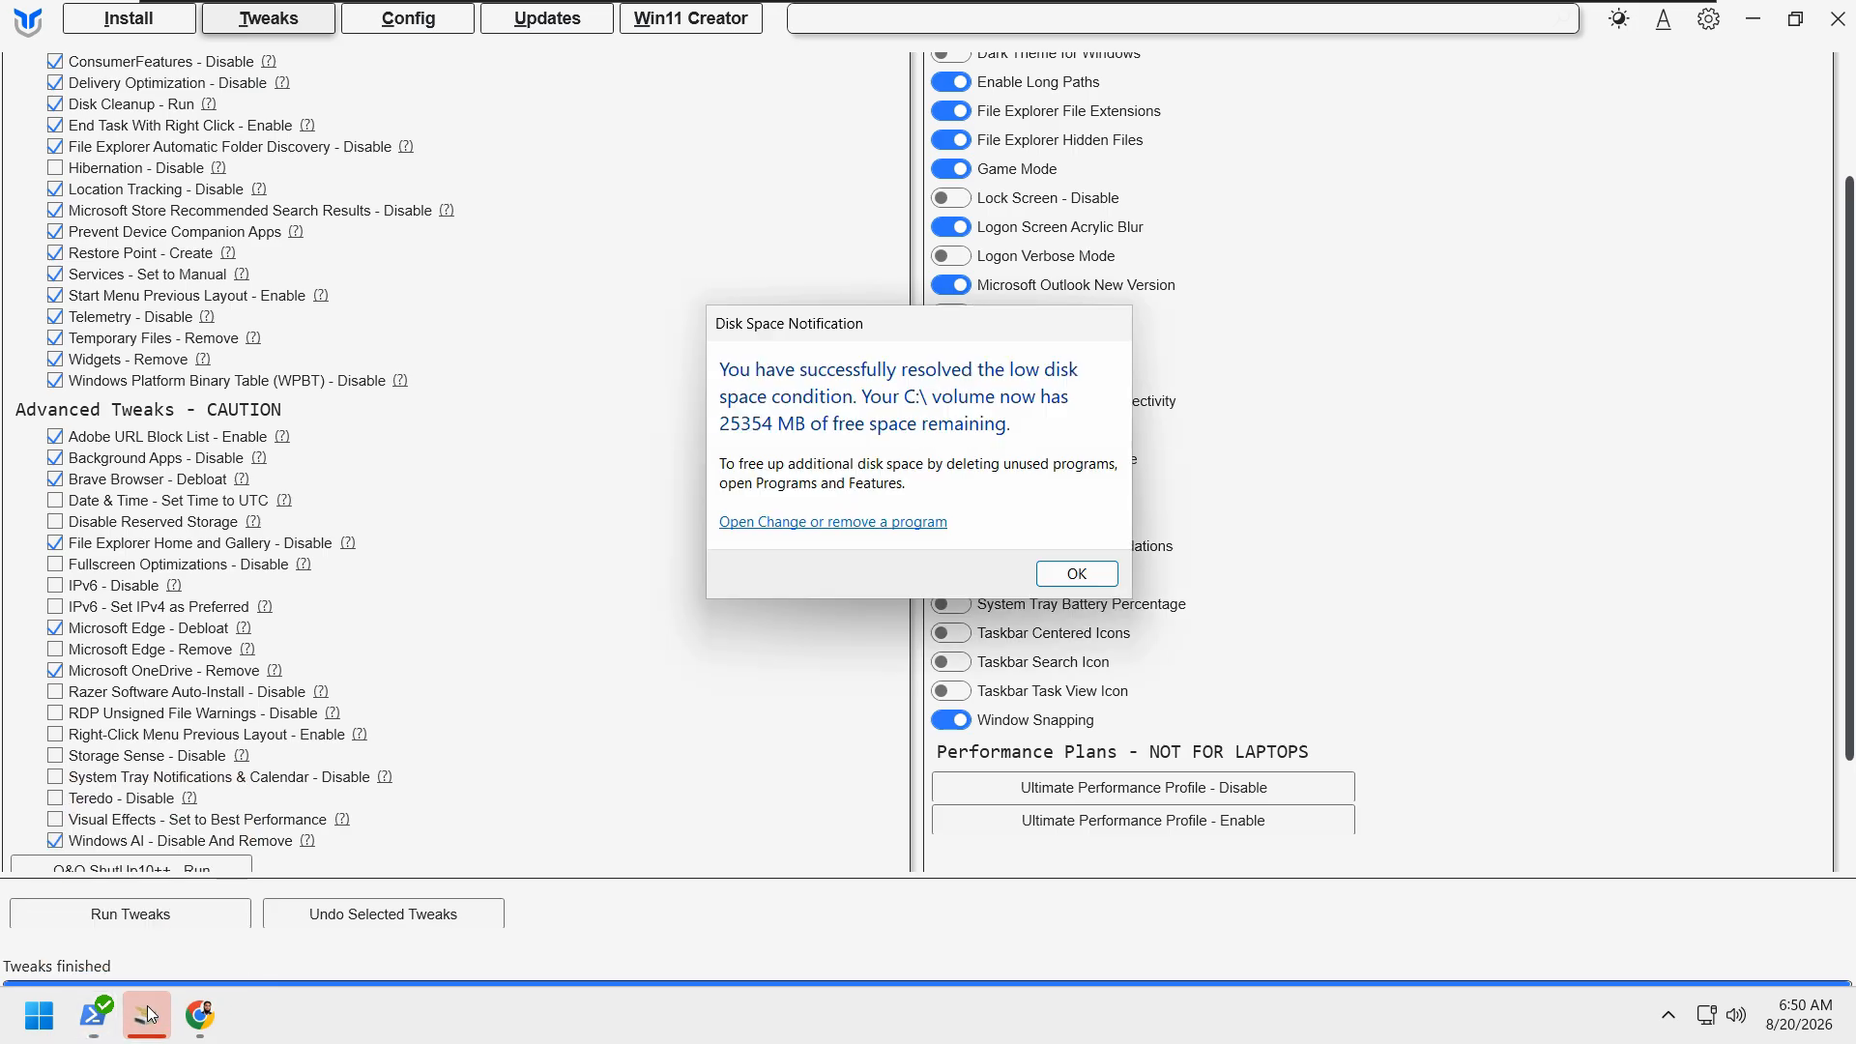
drag(952, 314, 894, 311)
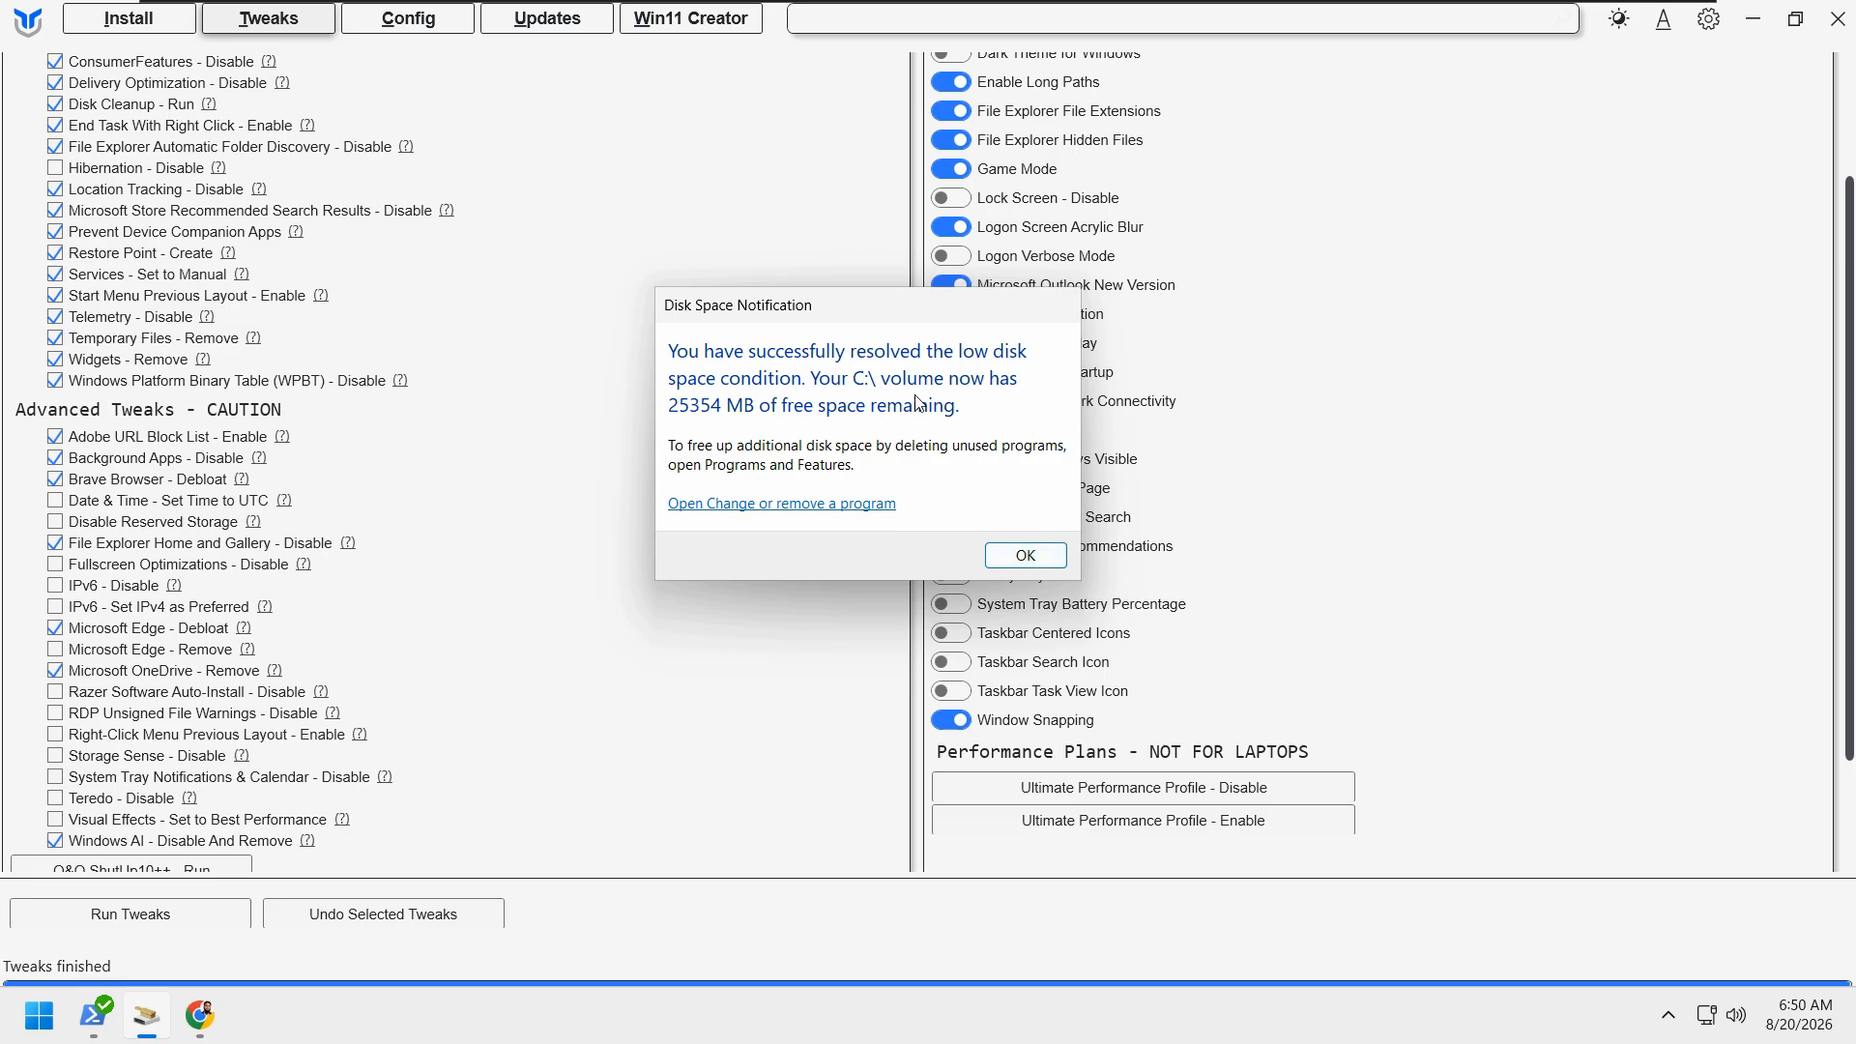
click(1026, 556)
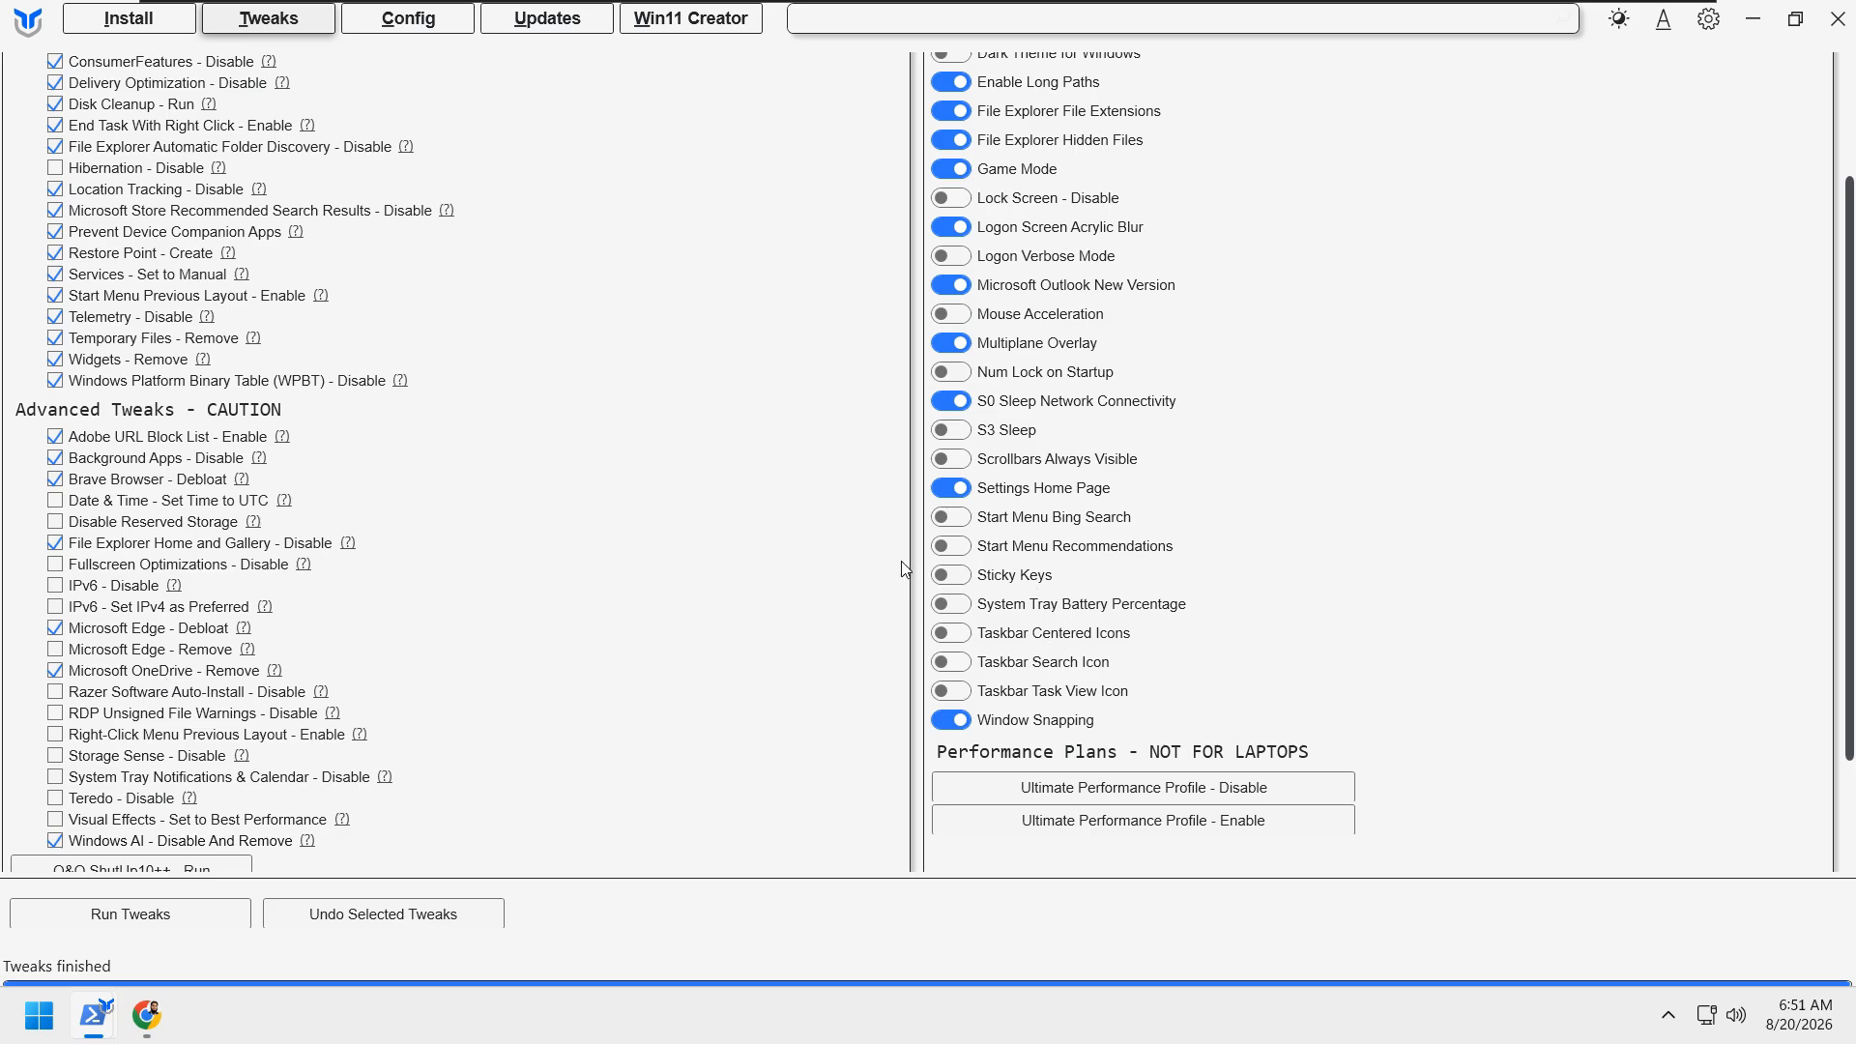
Step: Turn off the preferences Enable Long Paths, File Explorer File Extensions, File Explorer Hidden Files and Microsoft Outlook New Version
scroll(556, 578, up, 3)
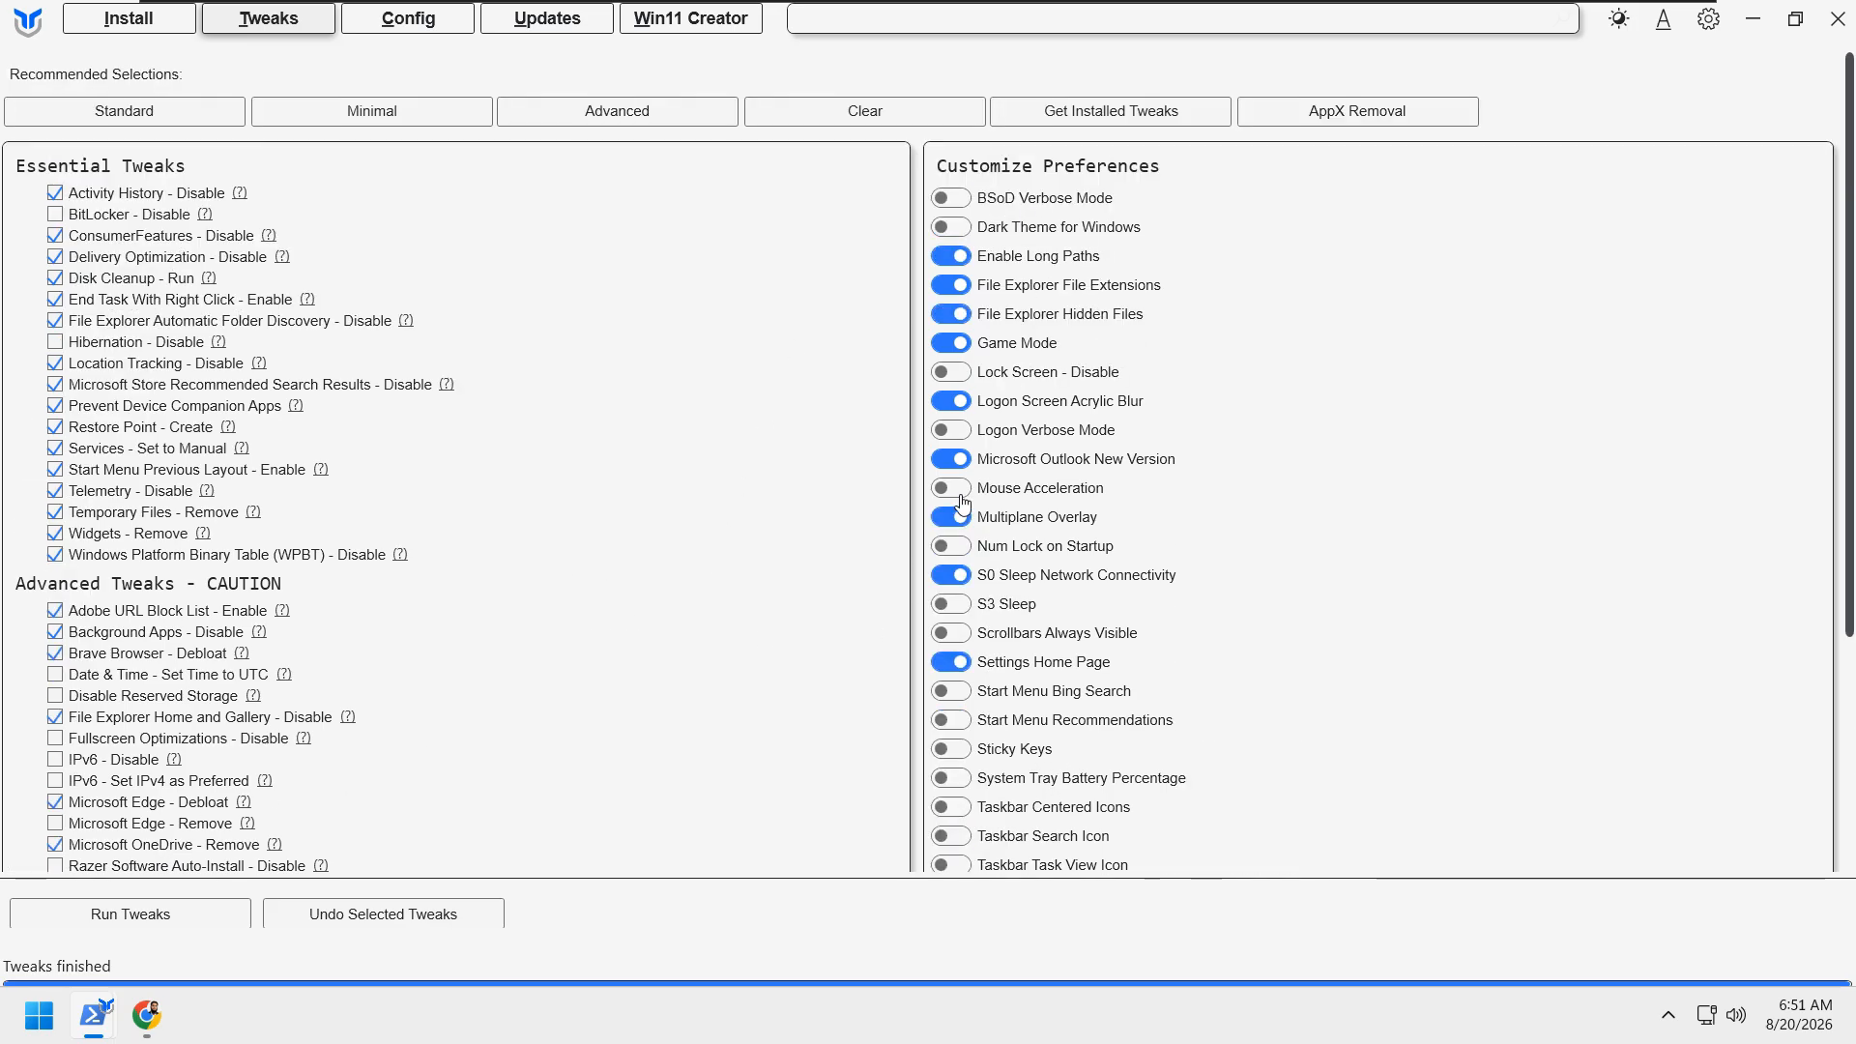
scroll(1039, 444, down, 3)
scroll(1112, 485, up, 3)
click(954, 260)
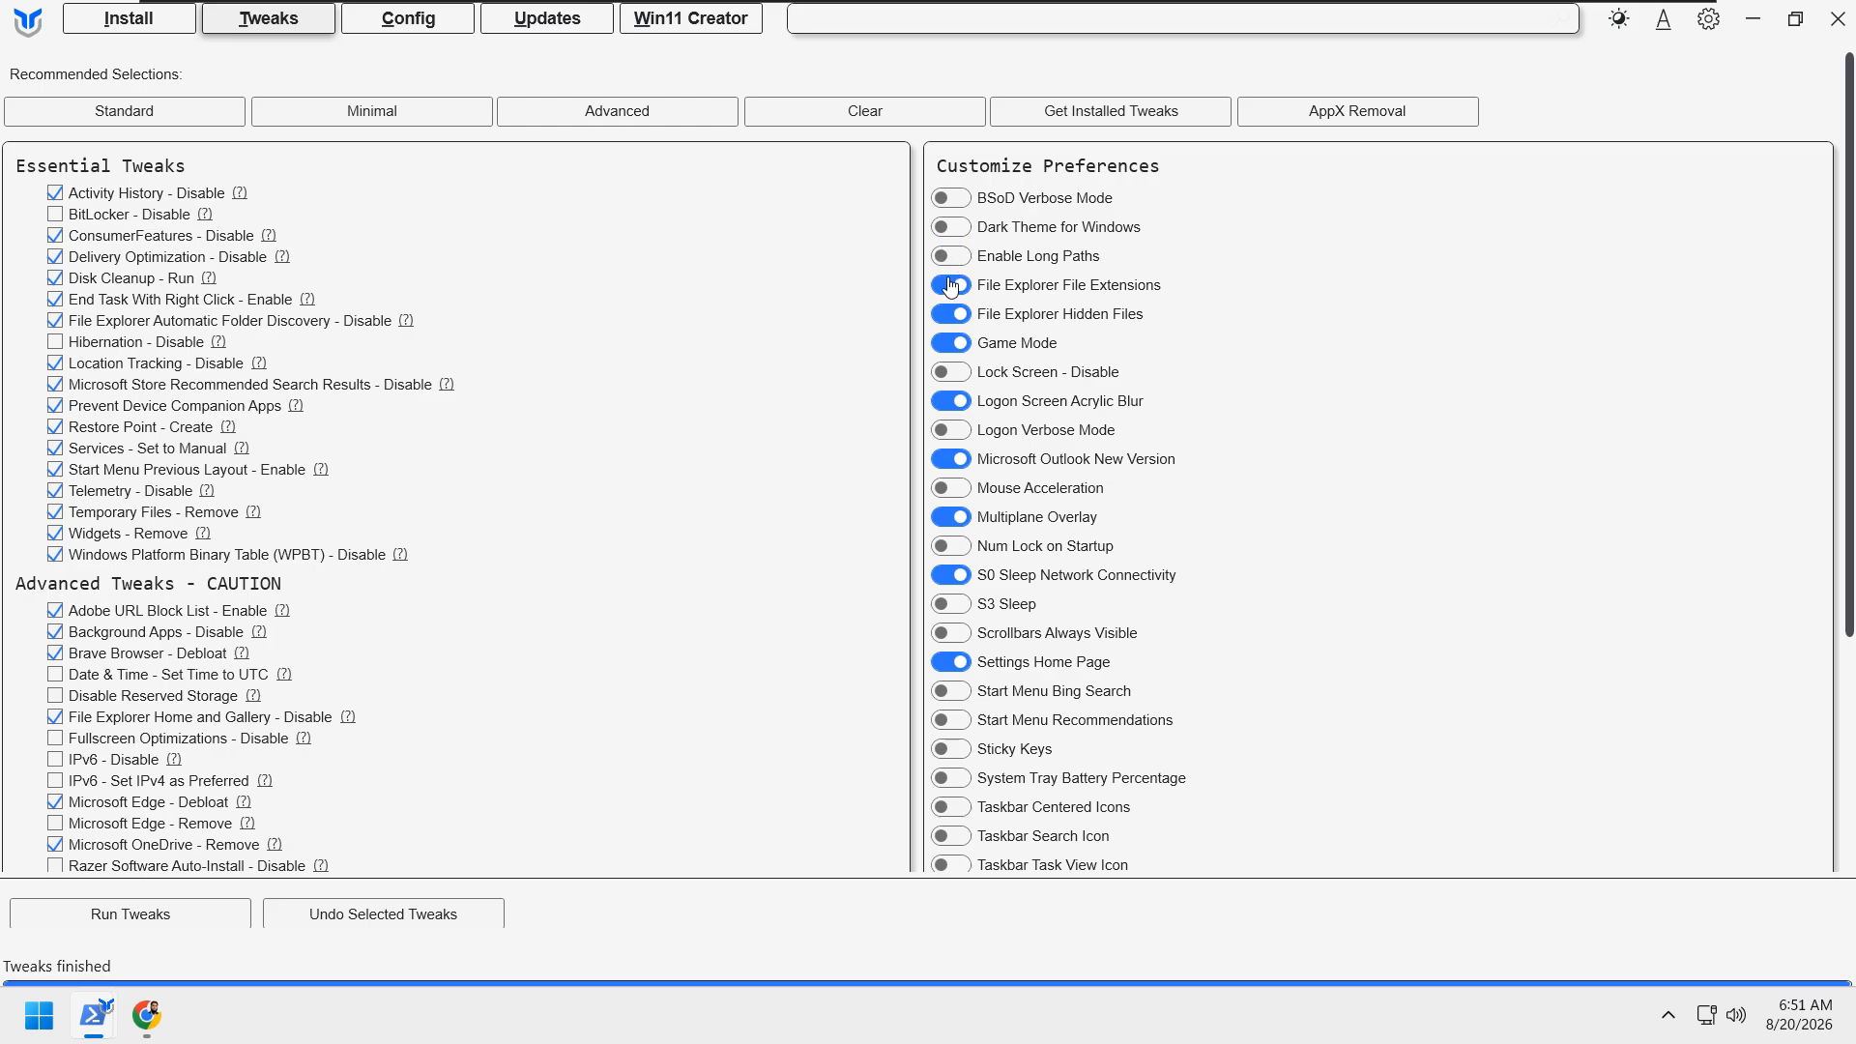
click(946, 290)
click(950, 317)
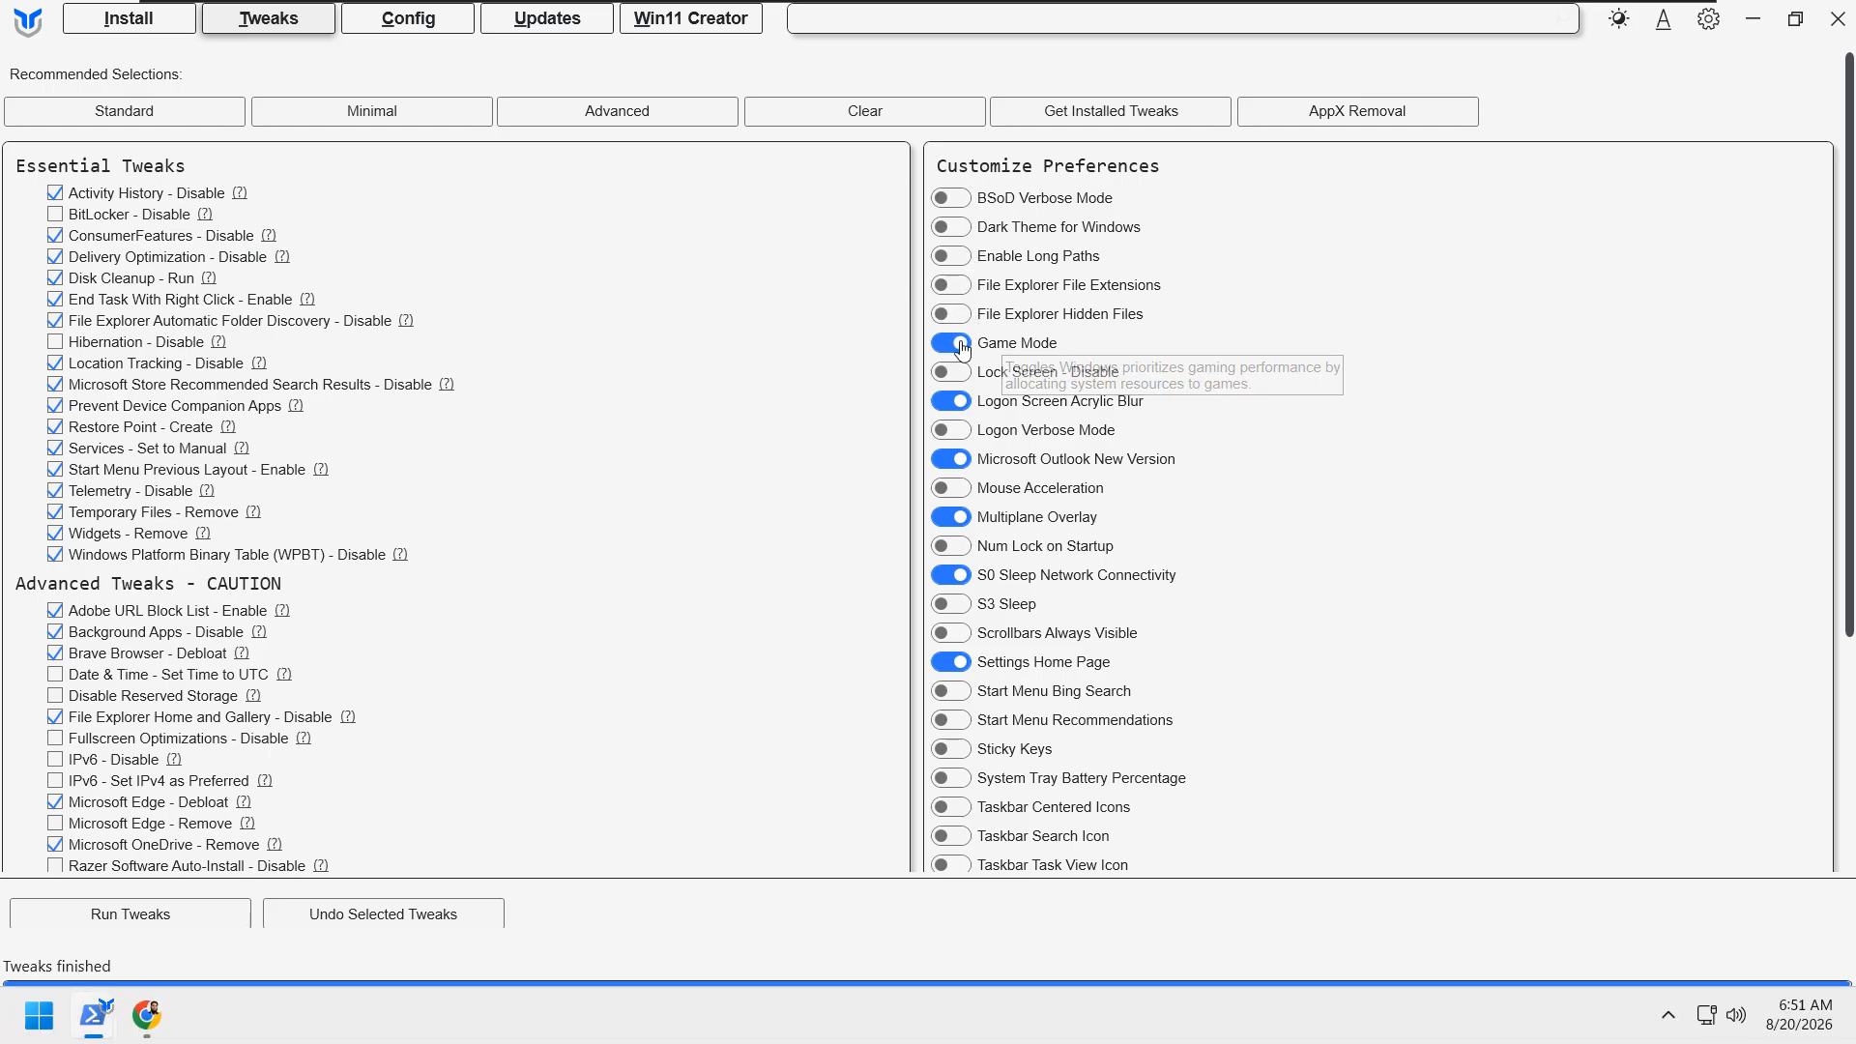
click(953, 461)
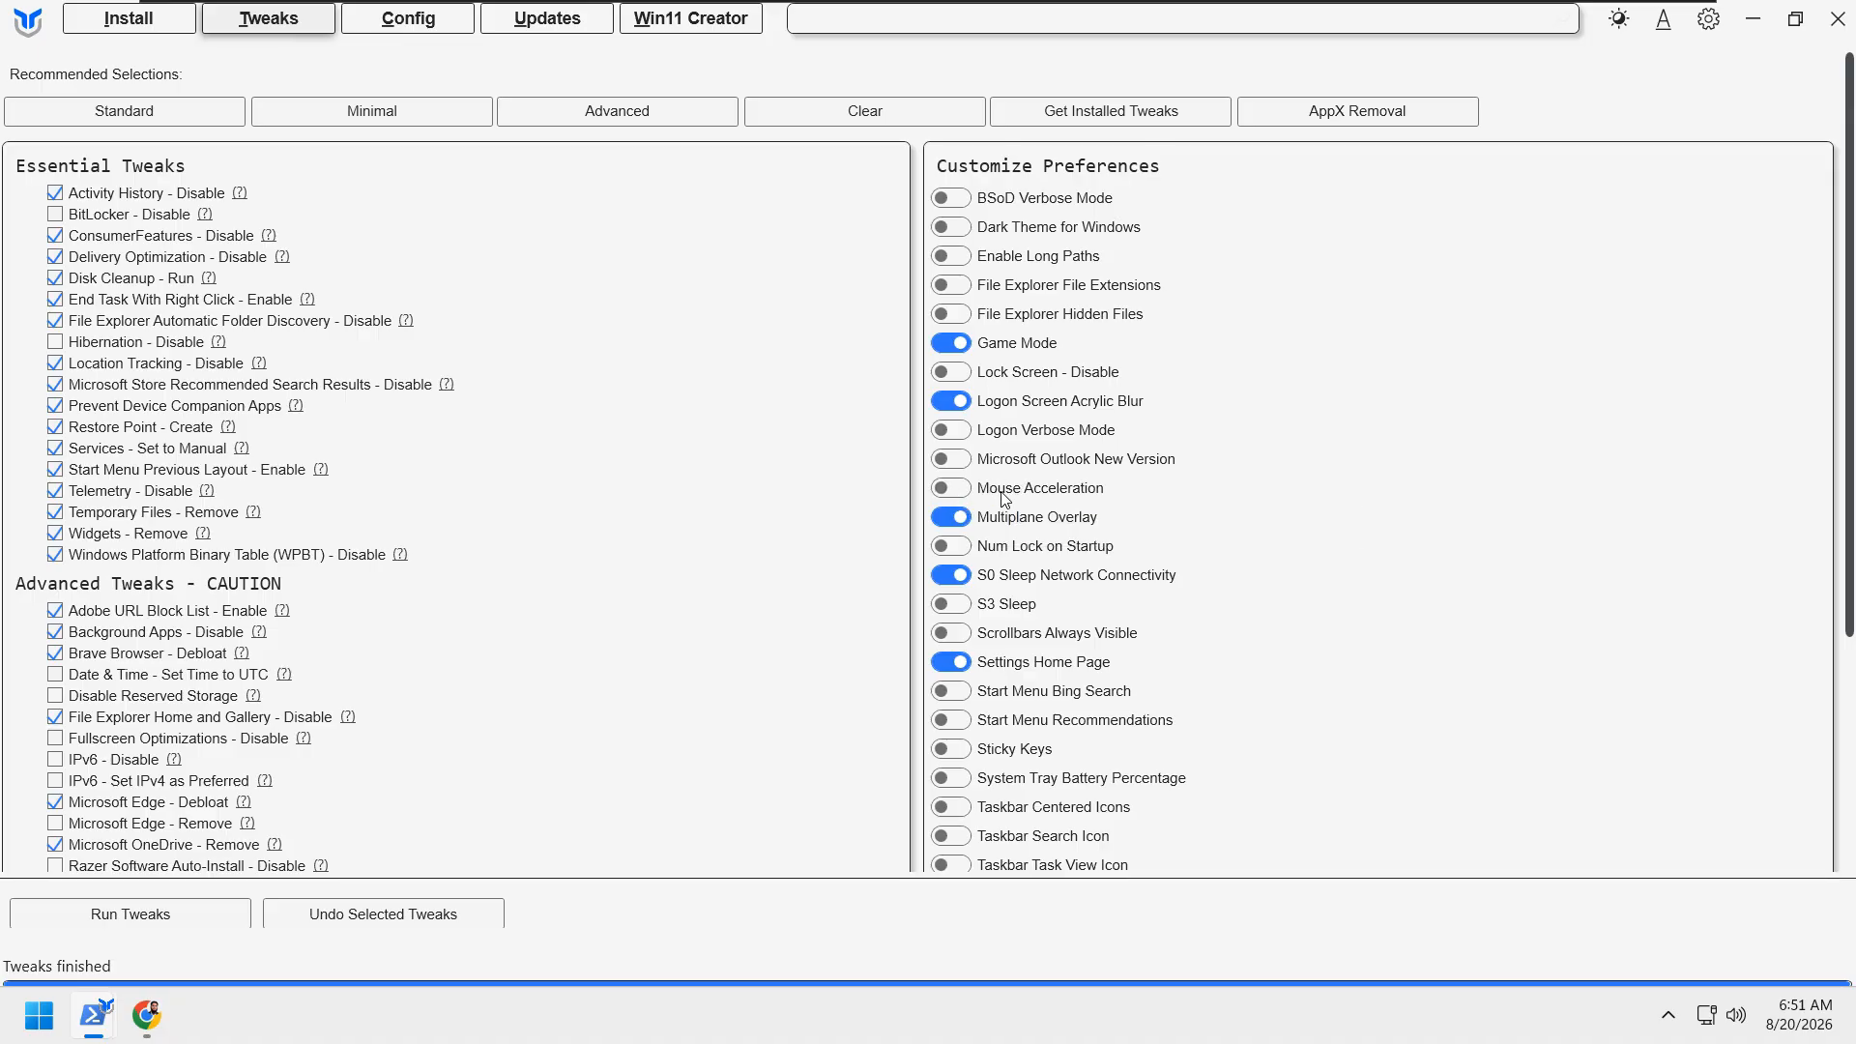
Step: Turn on the Mouse Acceleration preference and turn off Settings Home Page
mouse_move(1032, 495)
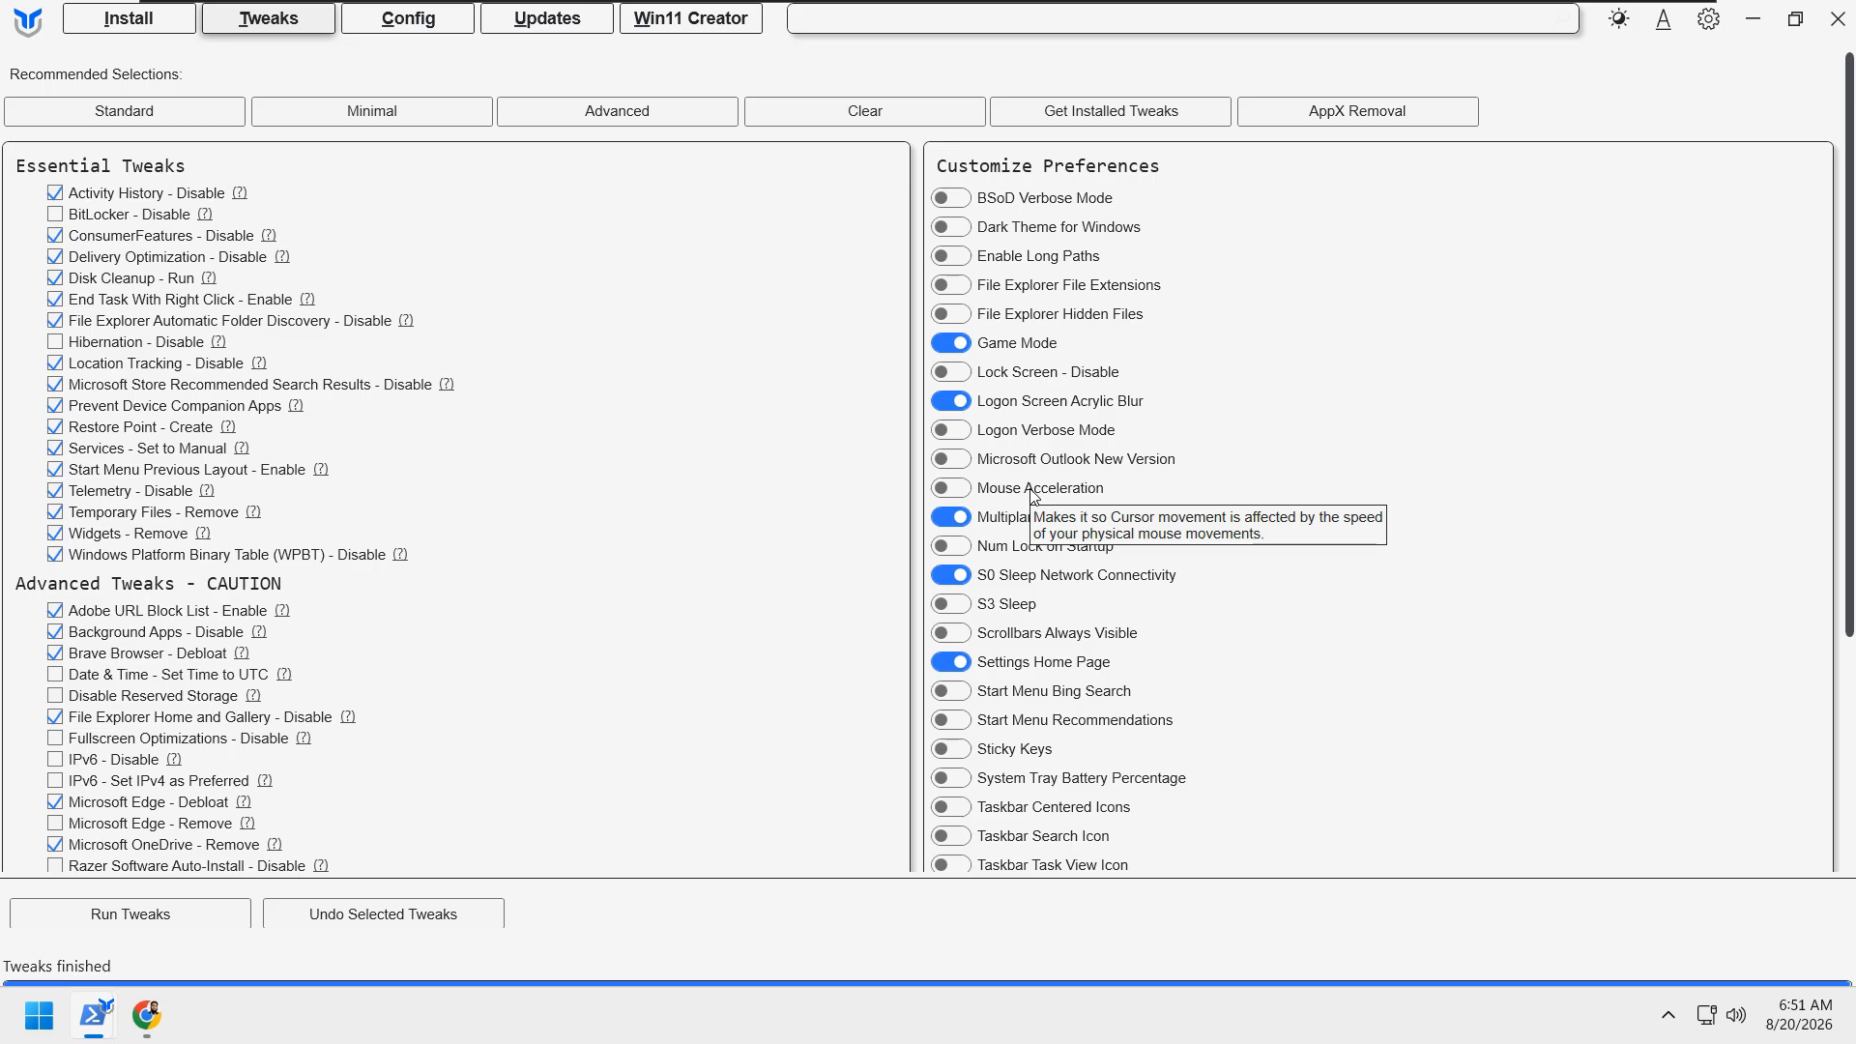
click(965, 496)
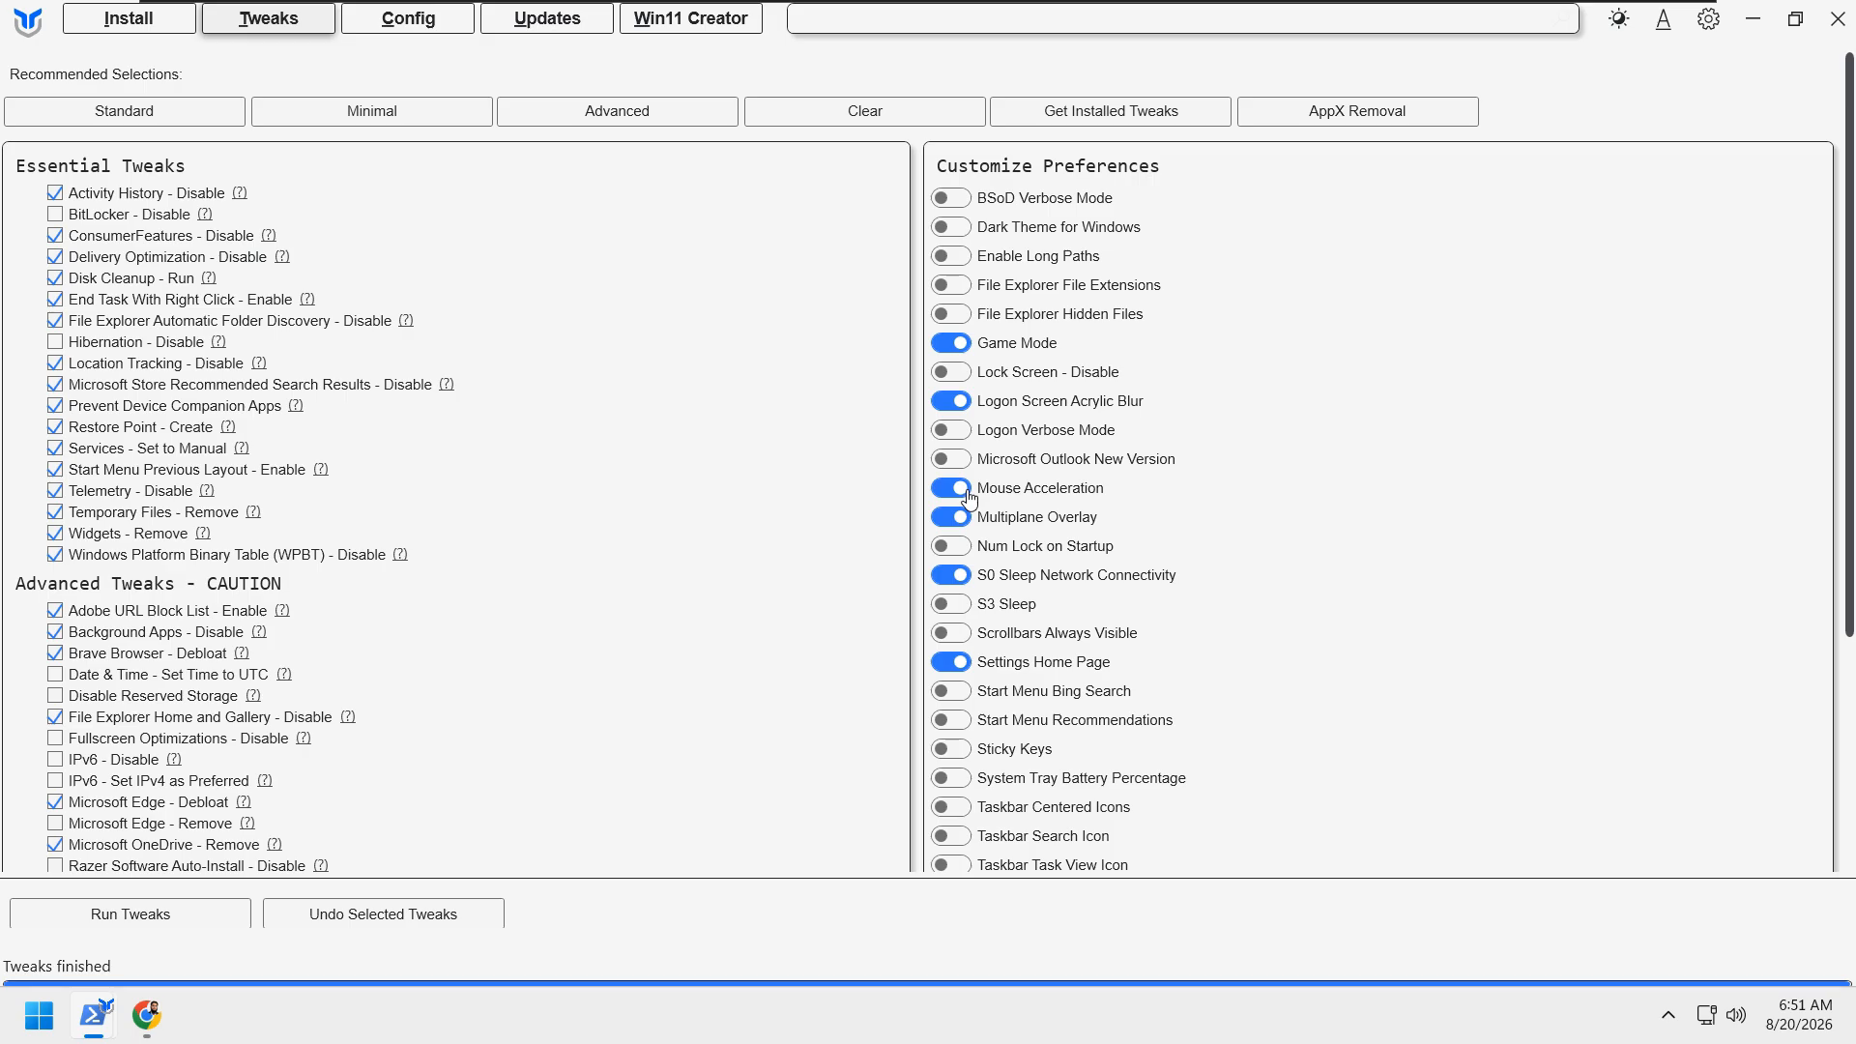
click(948, 498)
click(967, 496)
scroll(1249, 554, down, 1)
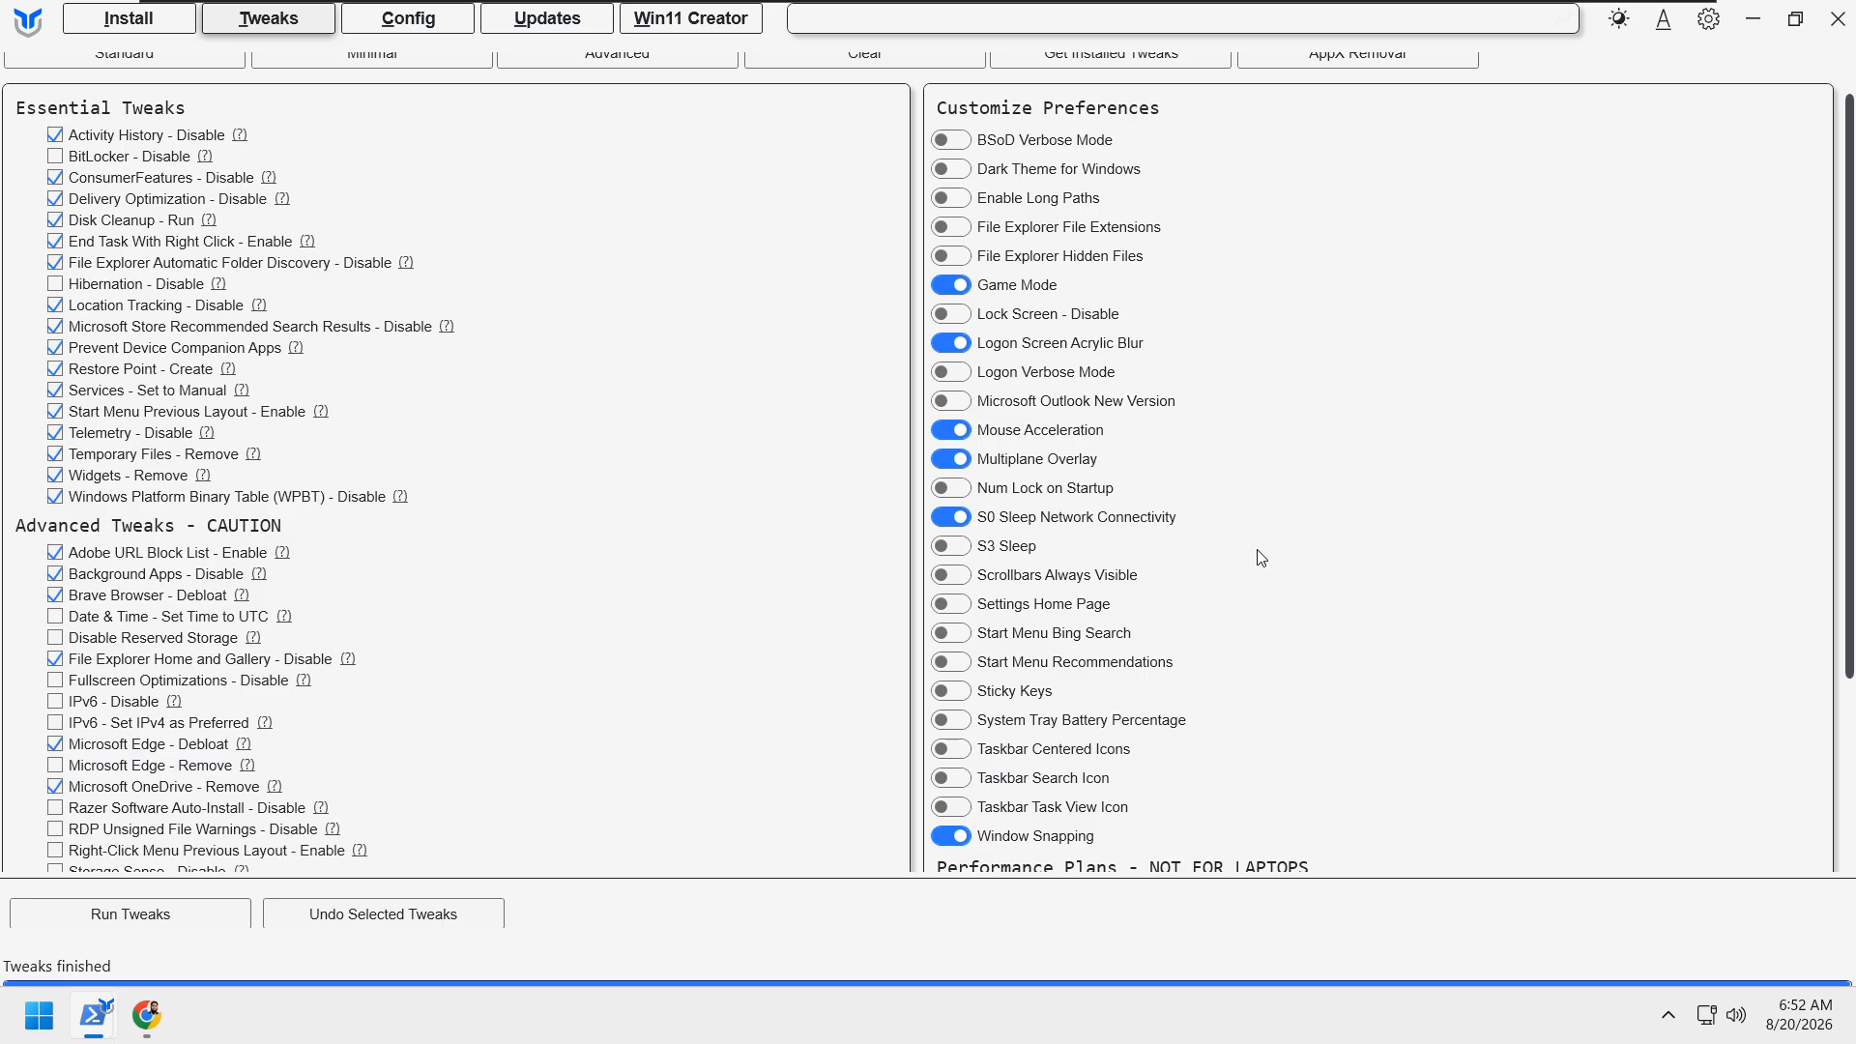
scroll(1253, 570, down, 1)
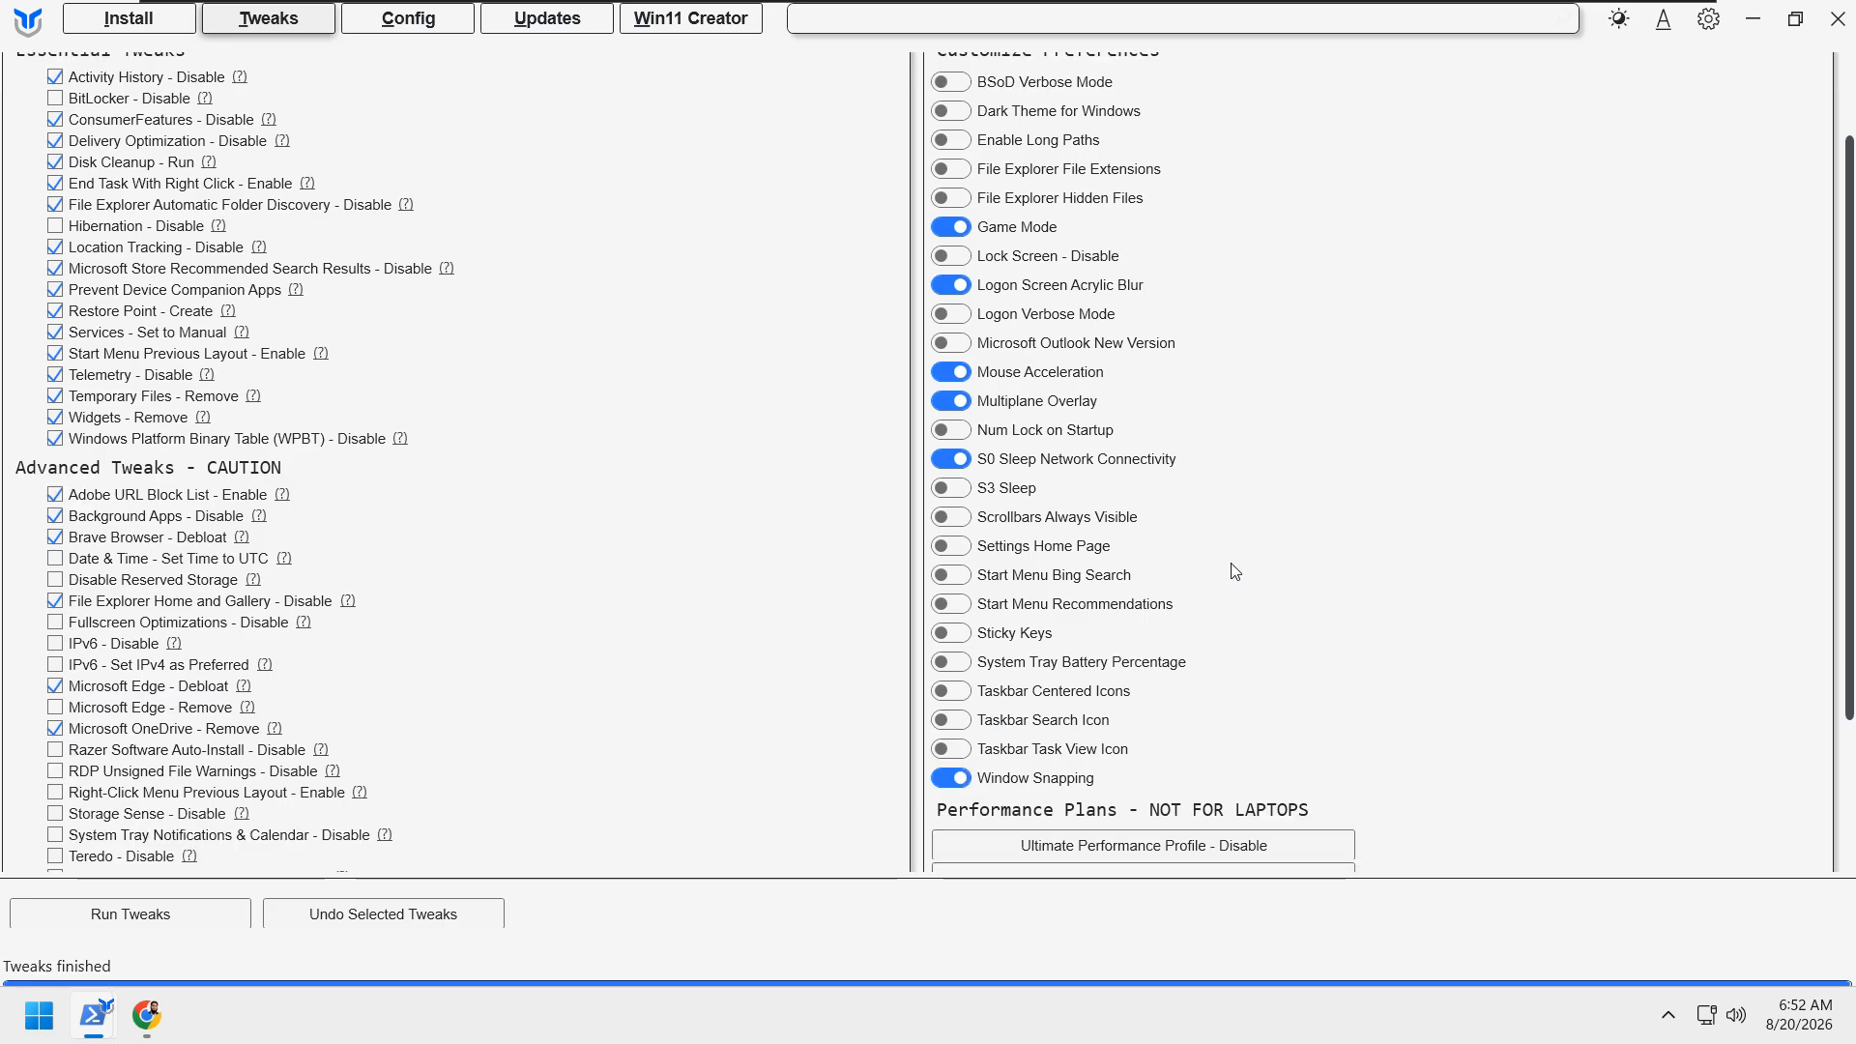
scroll(1235, 571, down, 3)
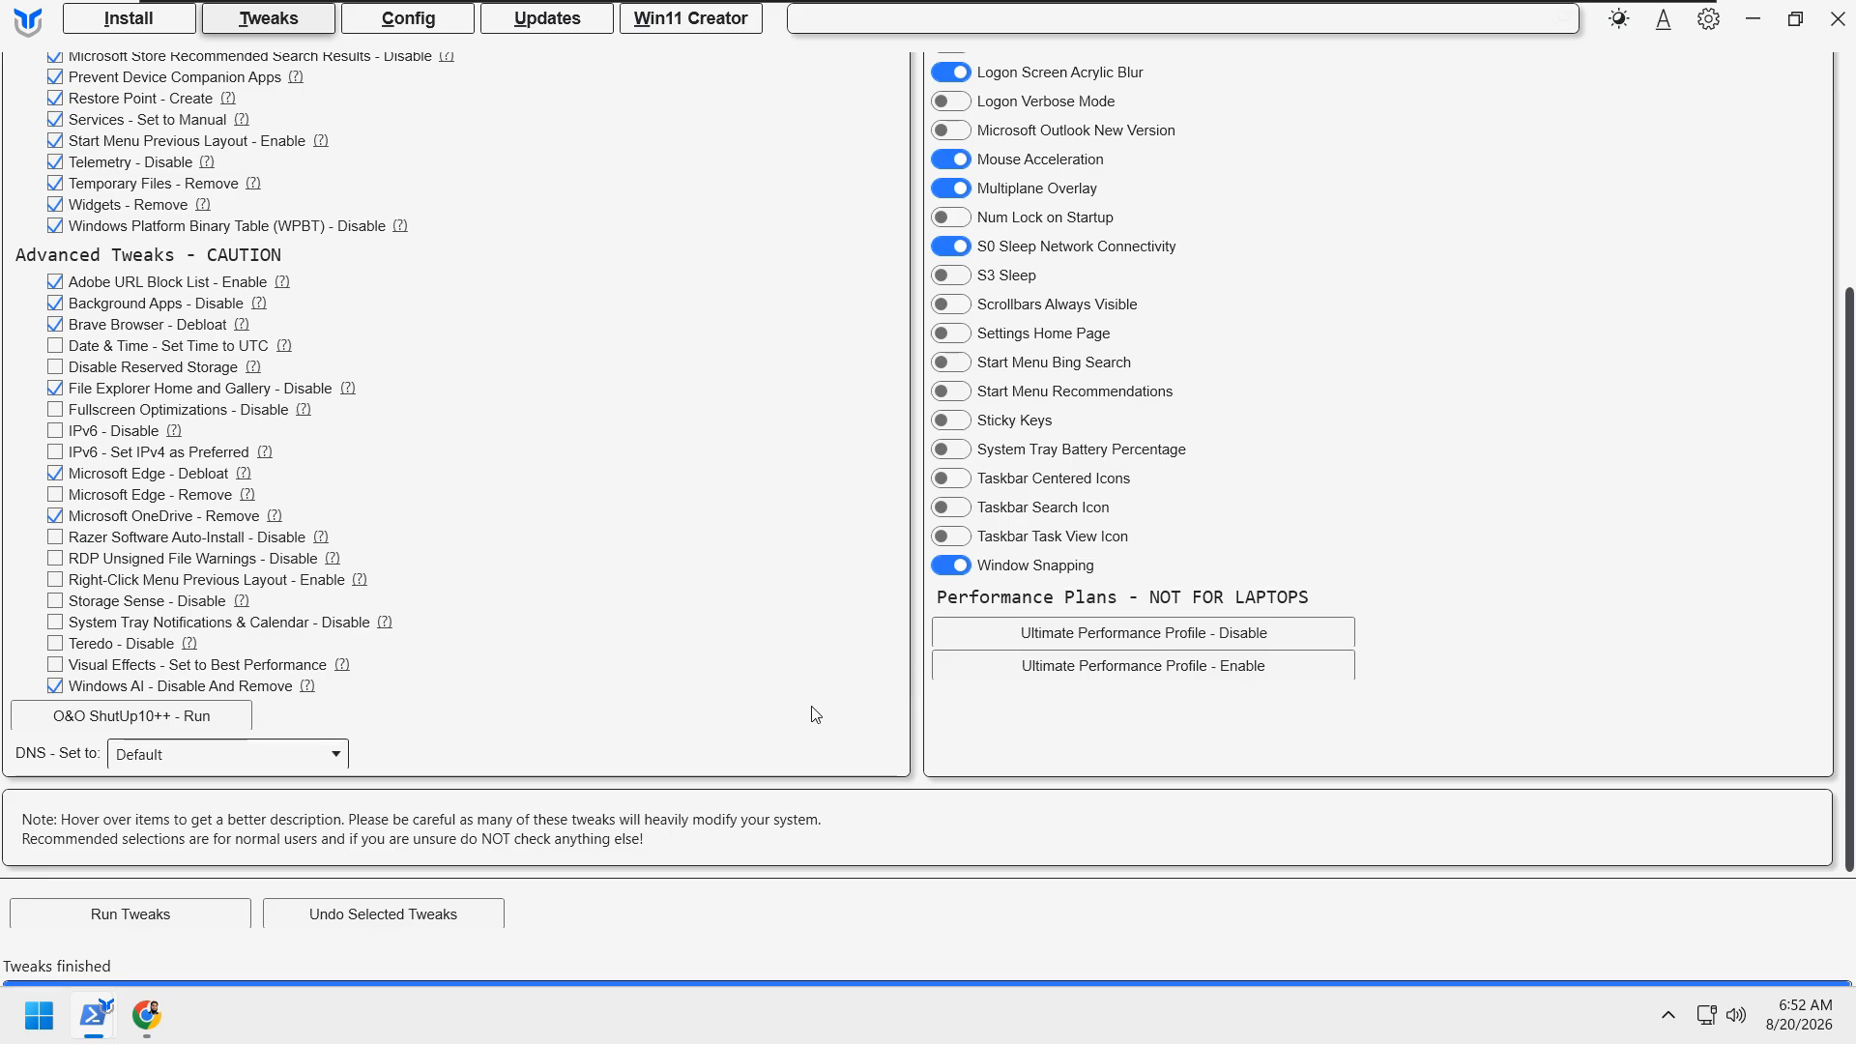
scroll(790, 721, up, 3)
Step: Switch to the benchmark sheet in Chrome and fill the SN cell of the O&O ShutUp10 row with green
click(146, 1015)
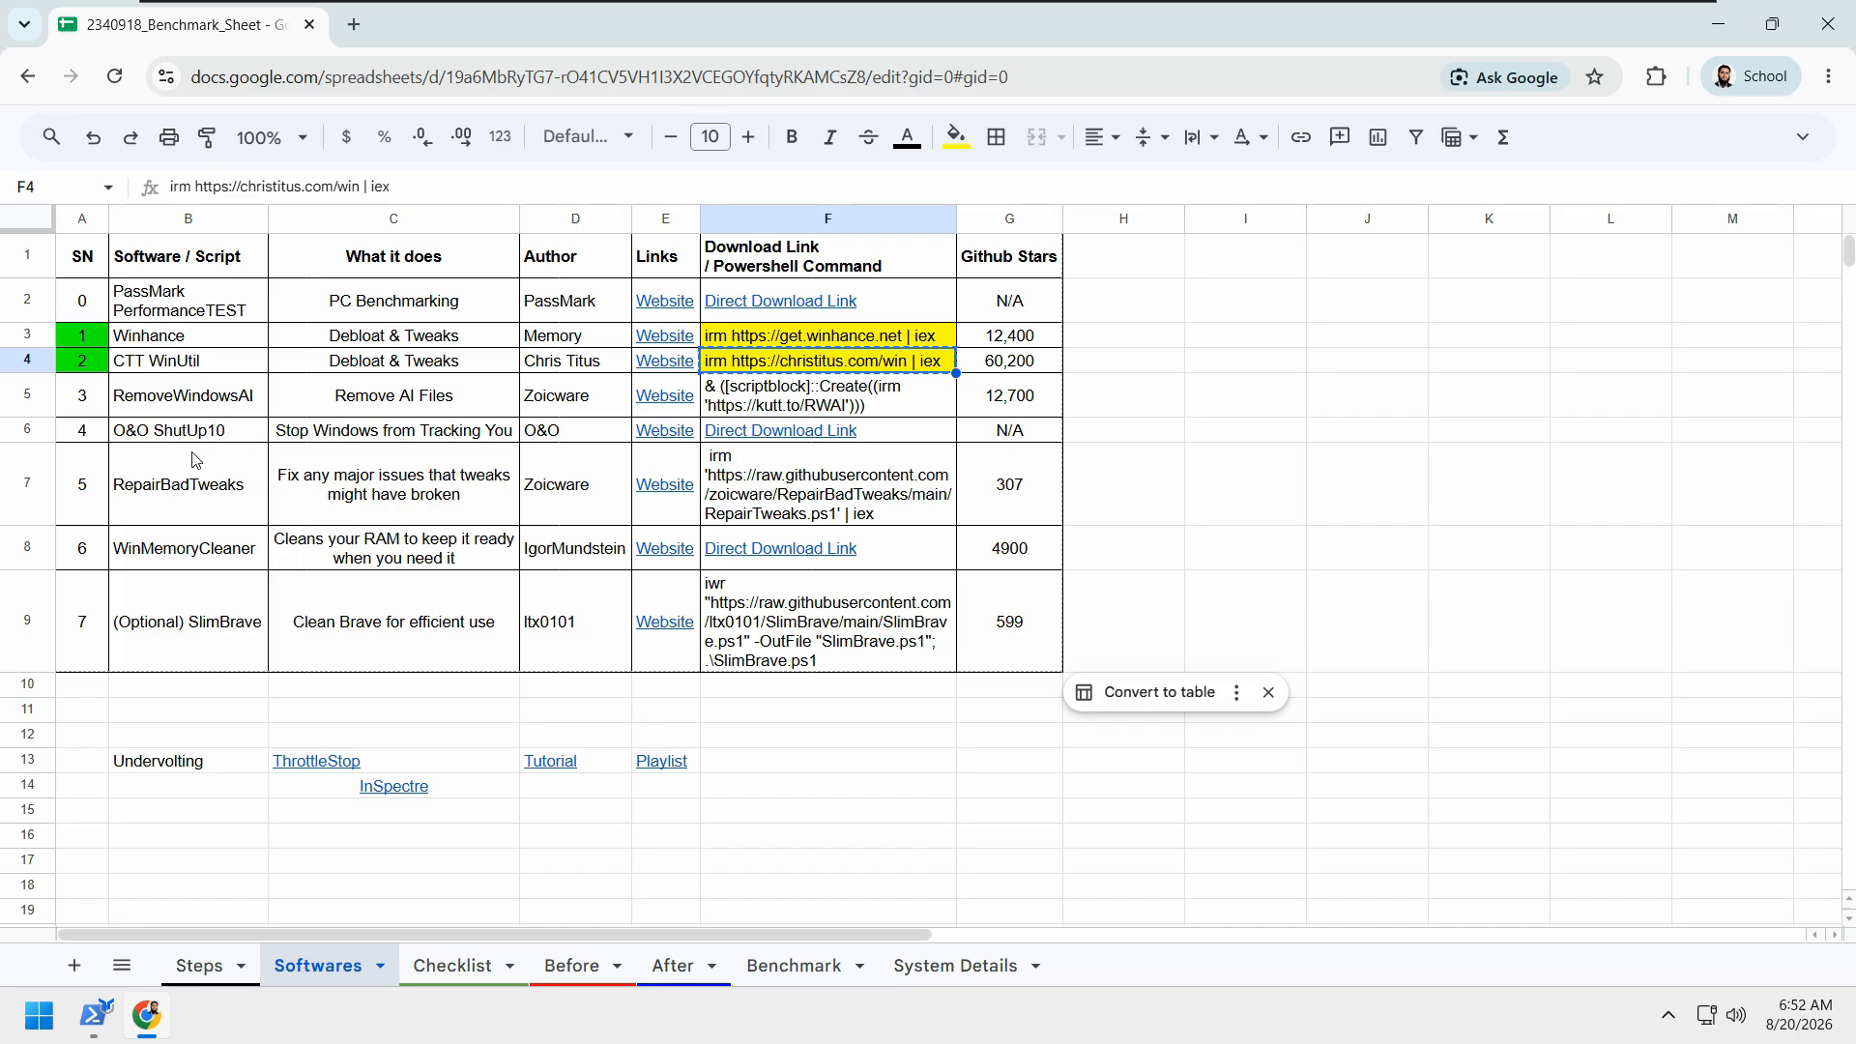
click(1165, 470)
click(78, 428)
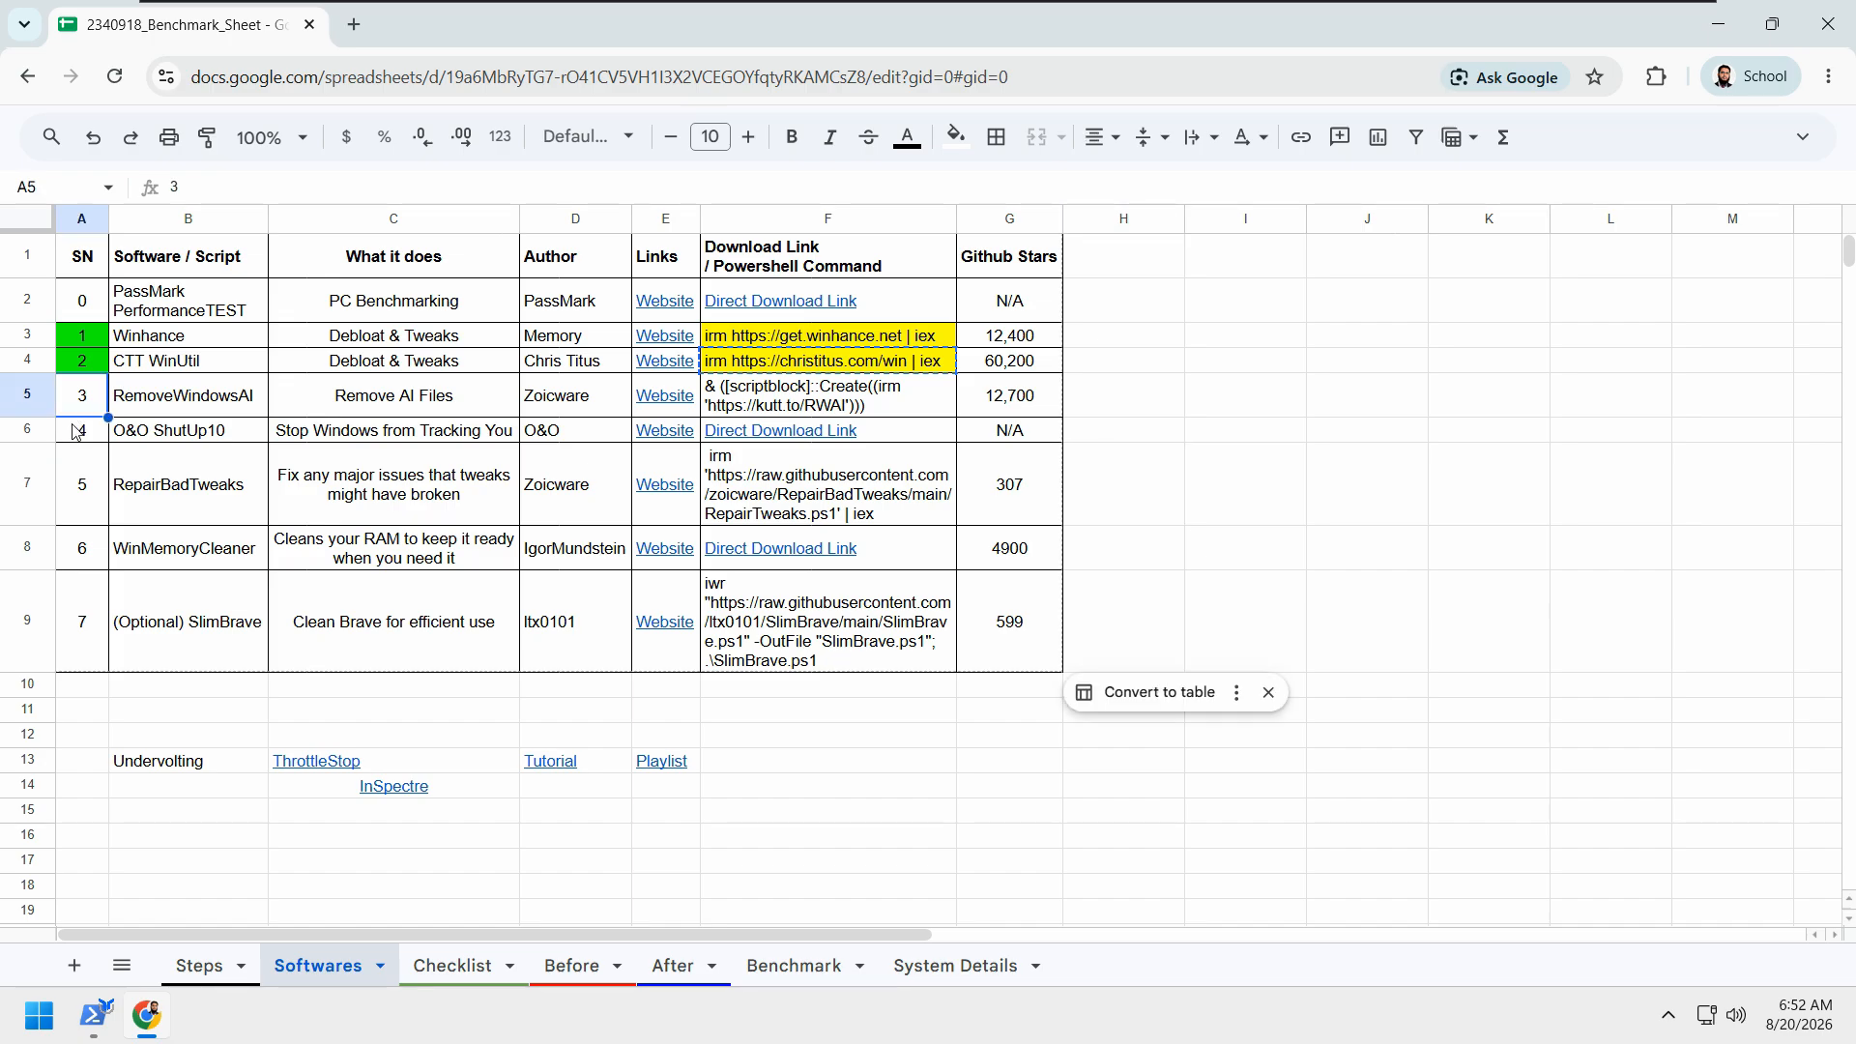
click(955, 137)
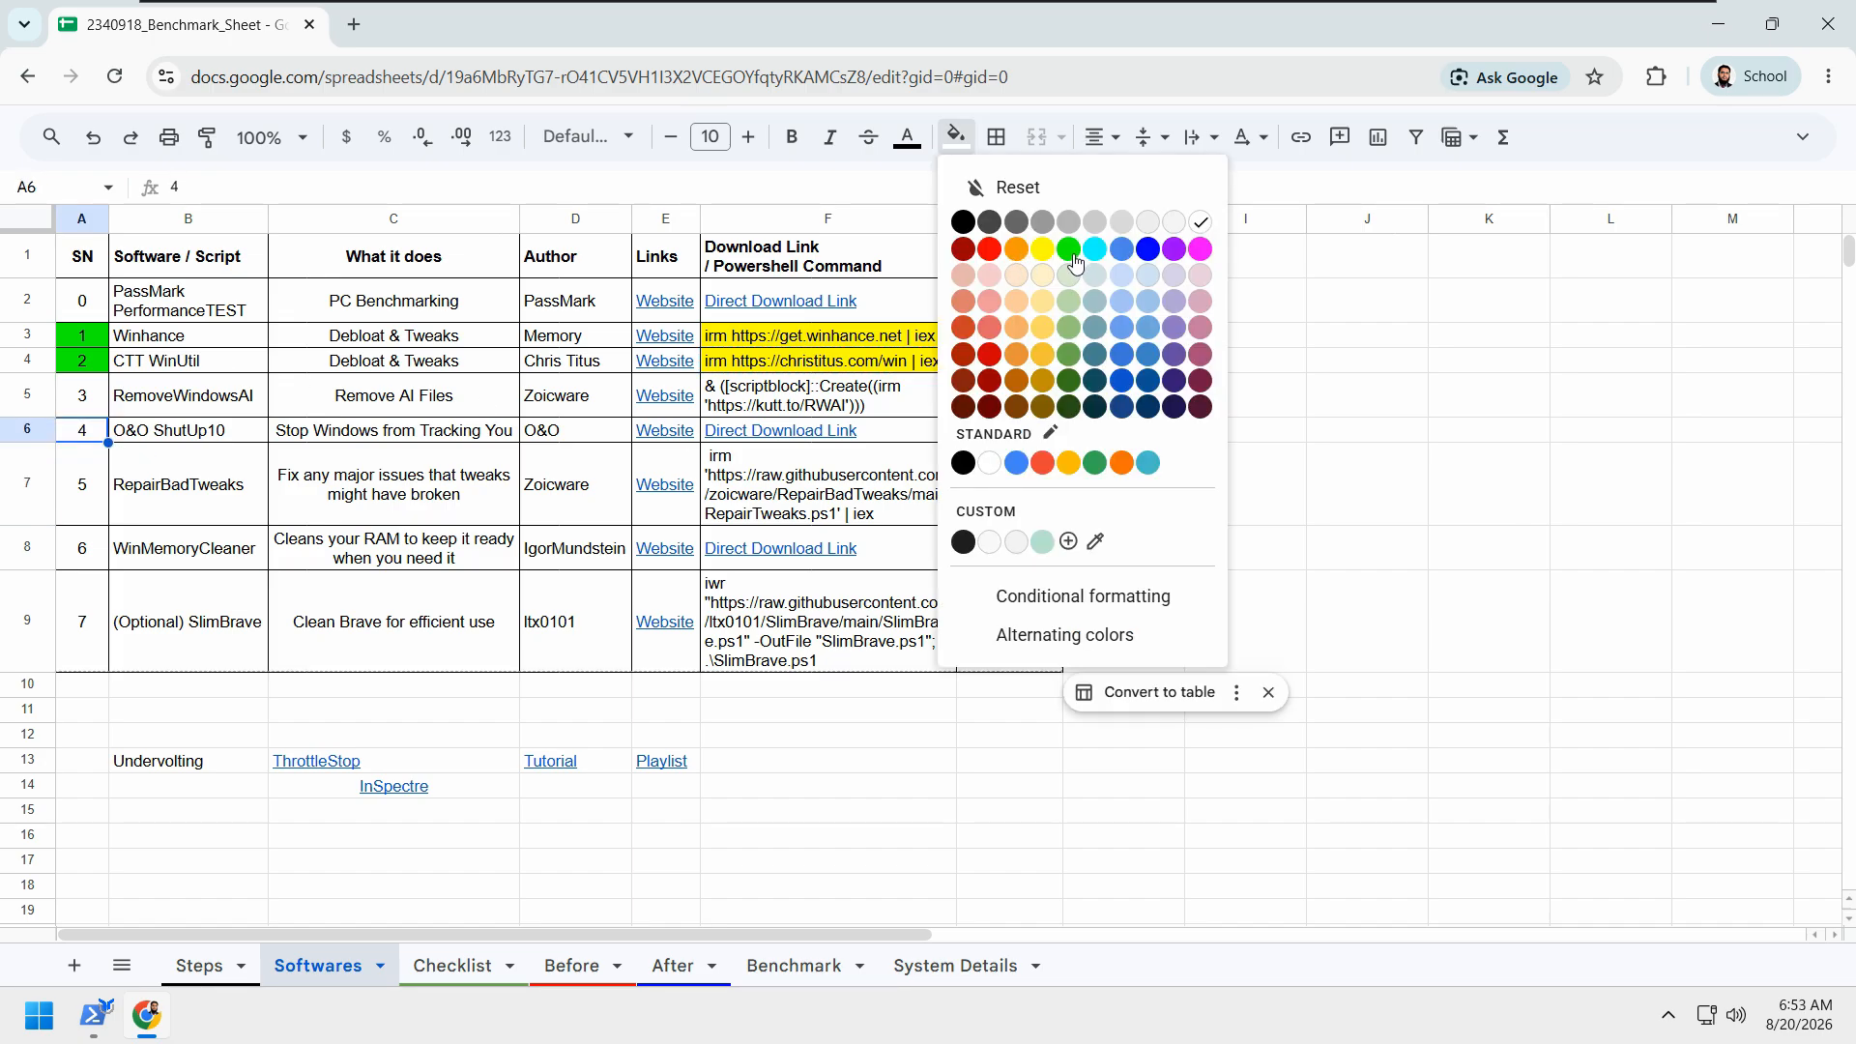
click(1069, 261)
click(1127, 464)
Step: Return to WinUtil and launch O&O ShutUp10++ from the advanced tweaks
click(1724, 32)
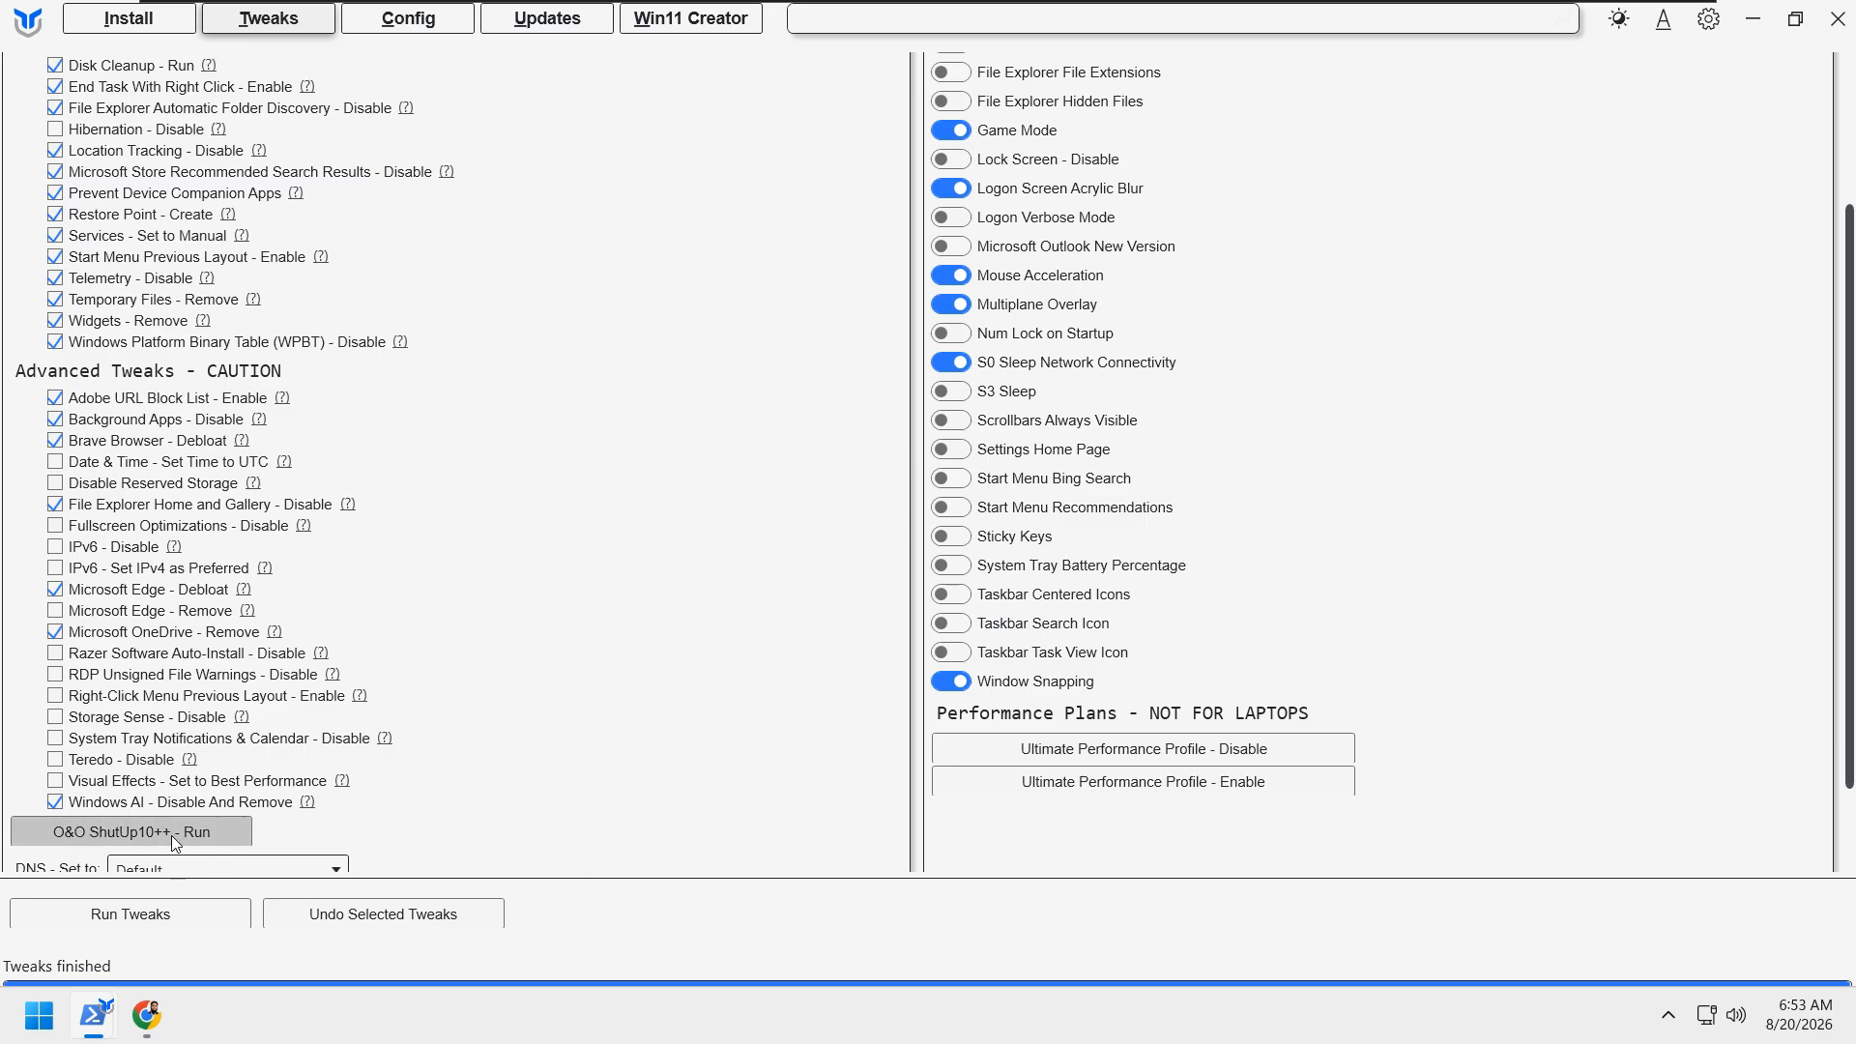
scroll(176, 834, down, 1)
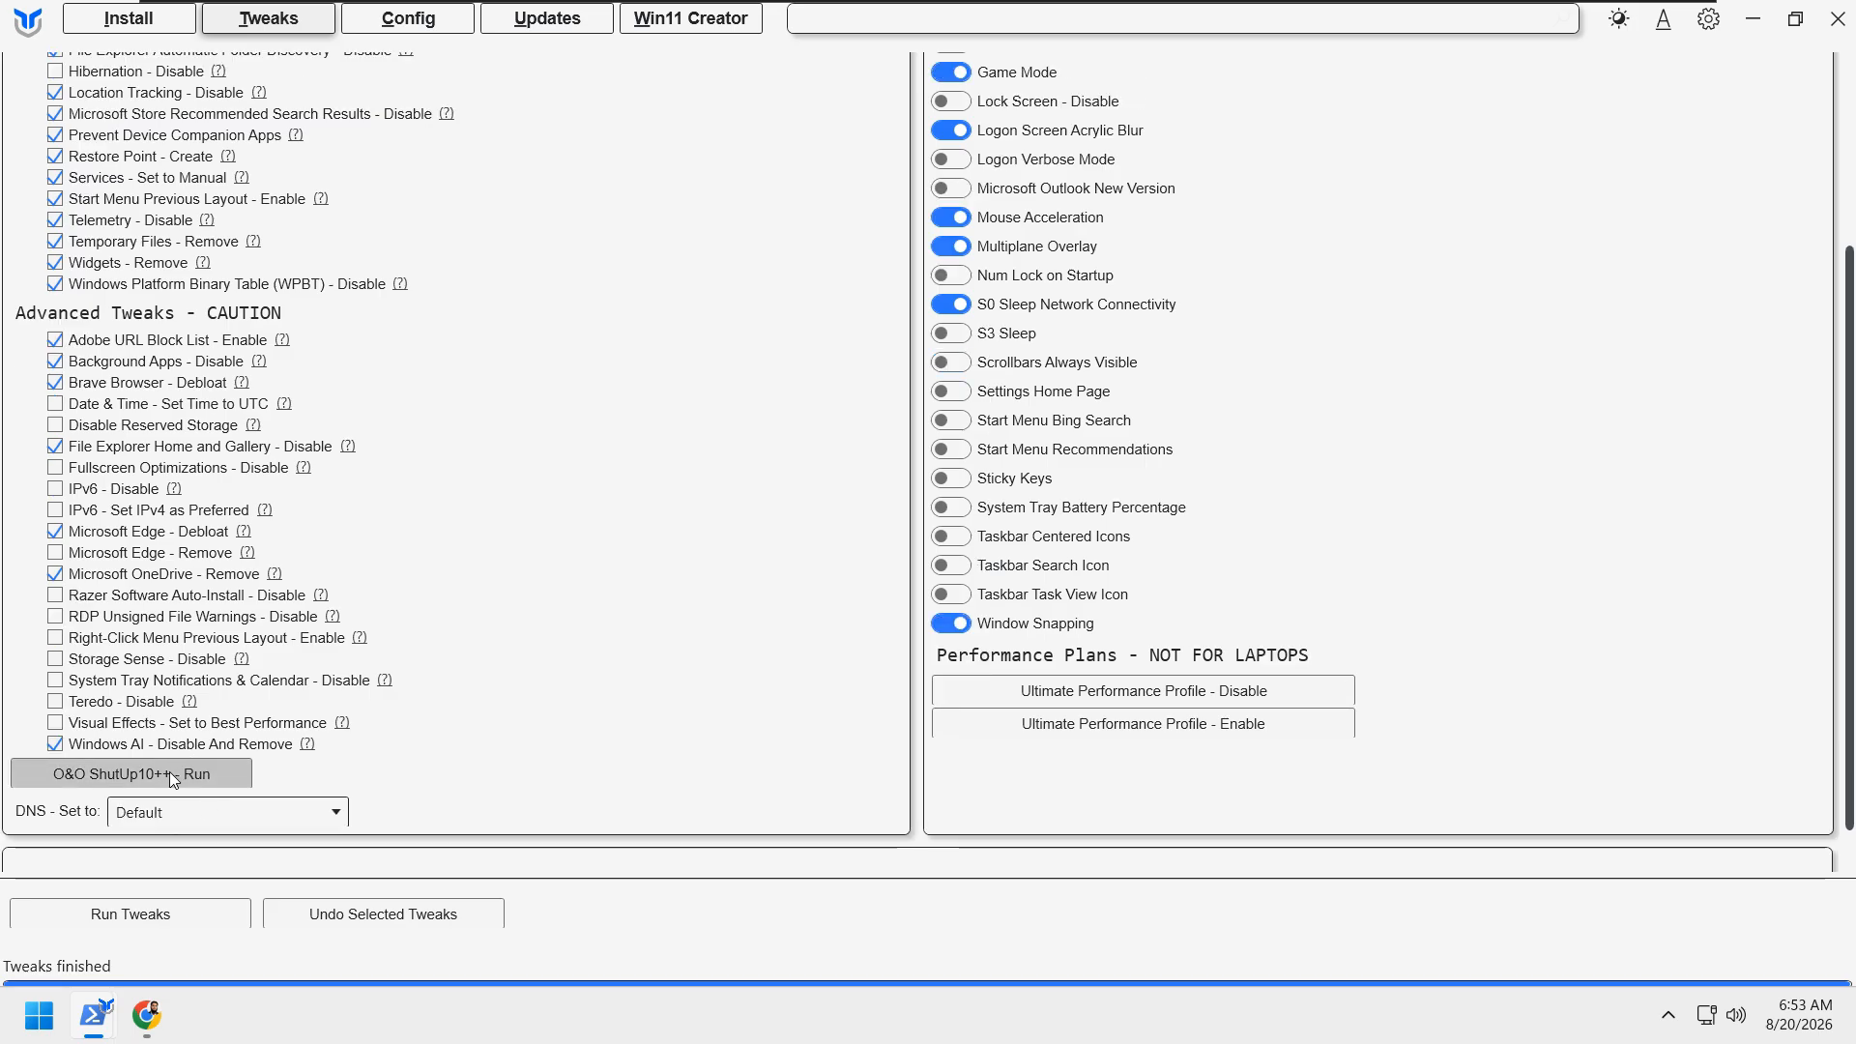
click(170, 773)
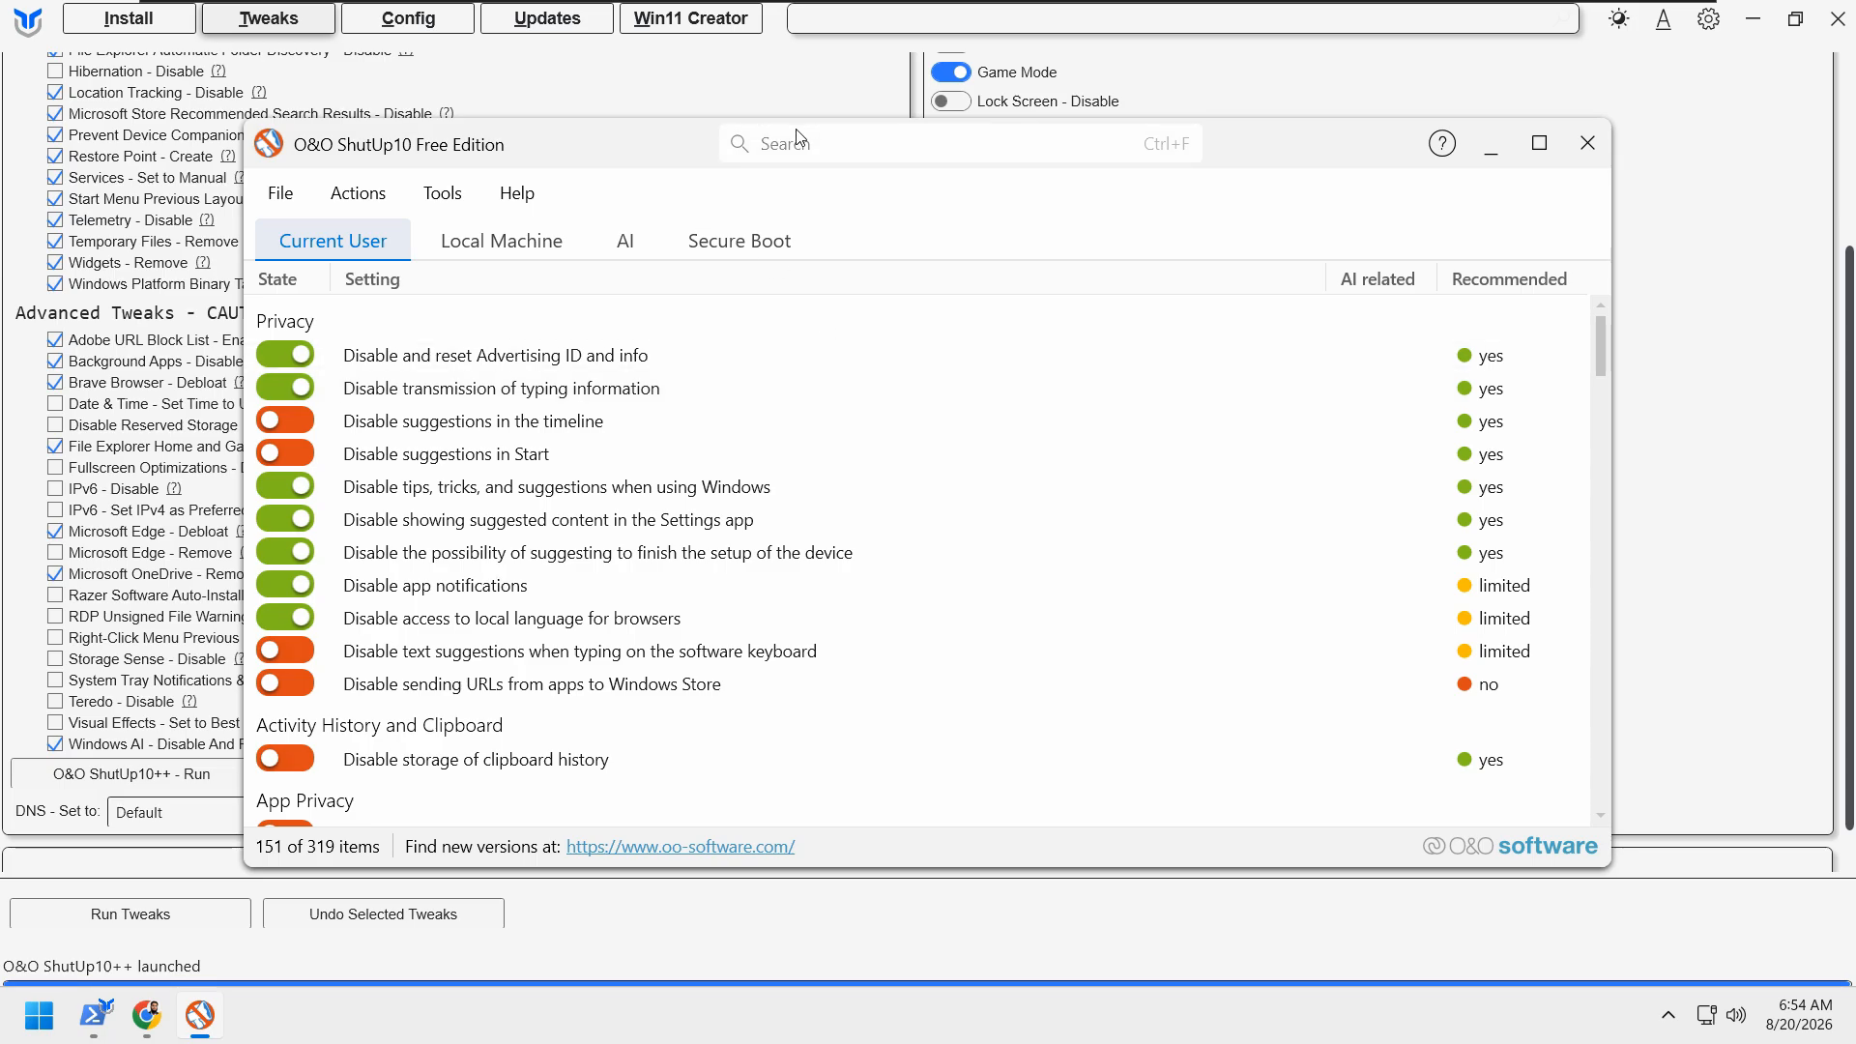
Step: Apply the recommended and somewhat recommended settings in O&O ShutUp10, creating a system restore point first
drag(1300, 155, 1292, 147)
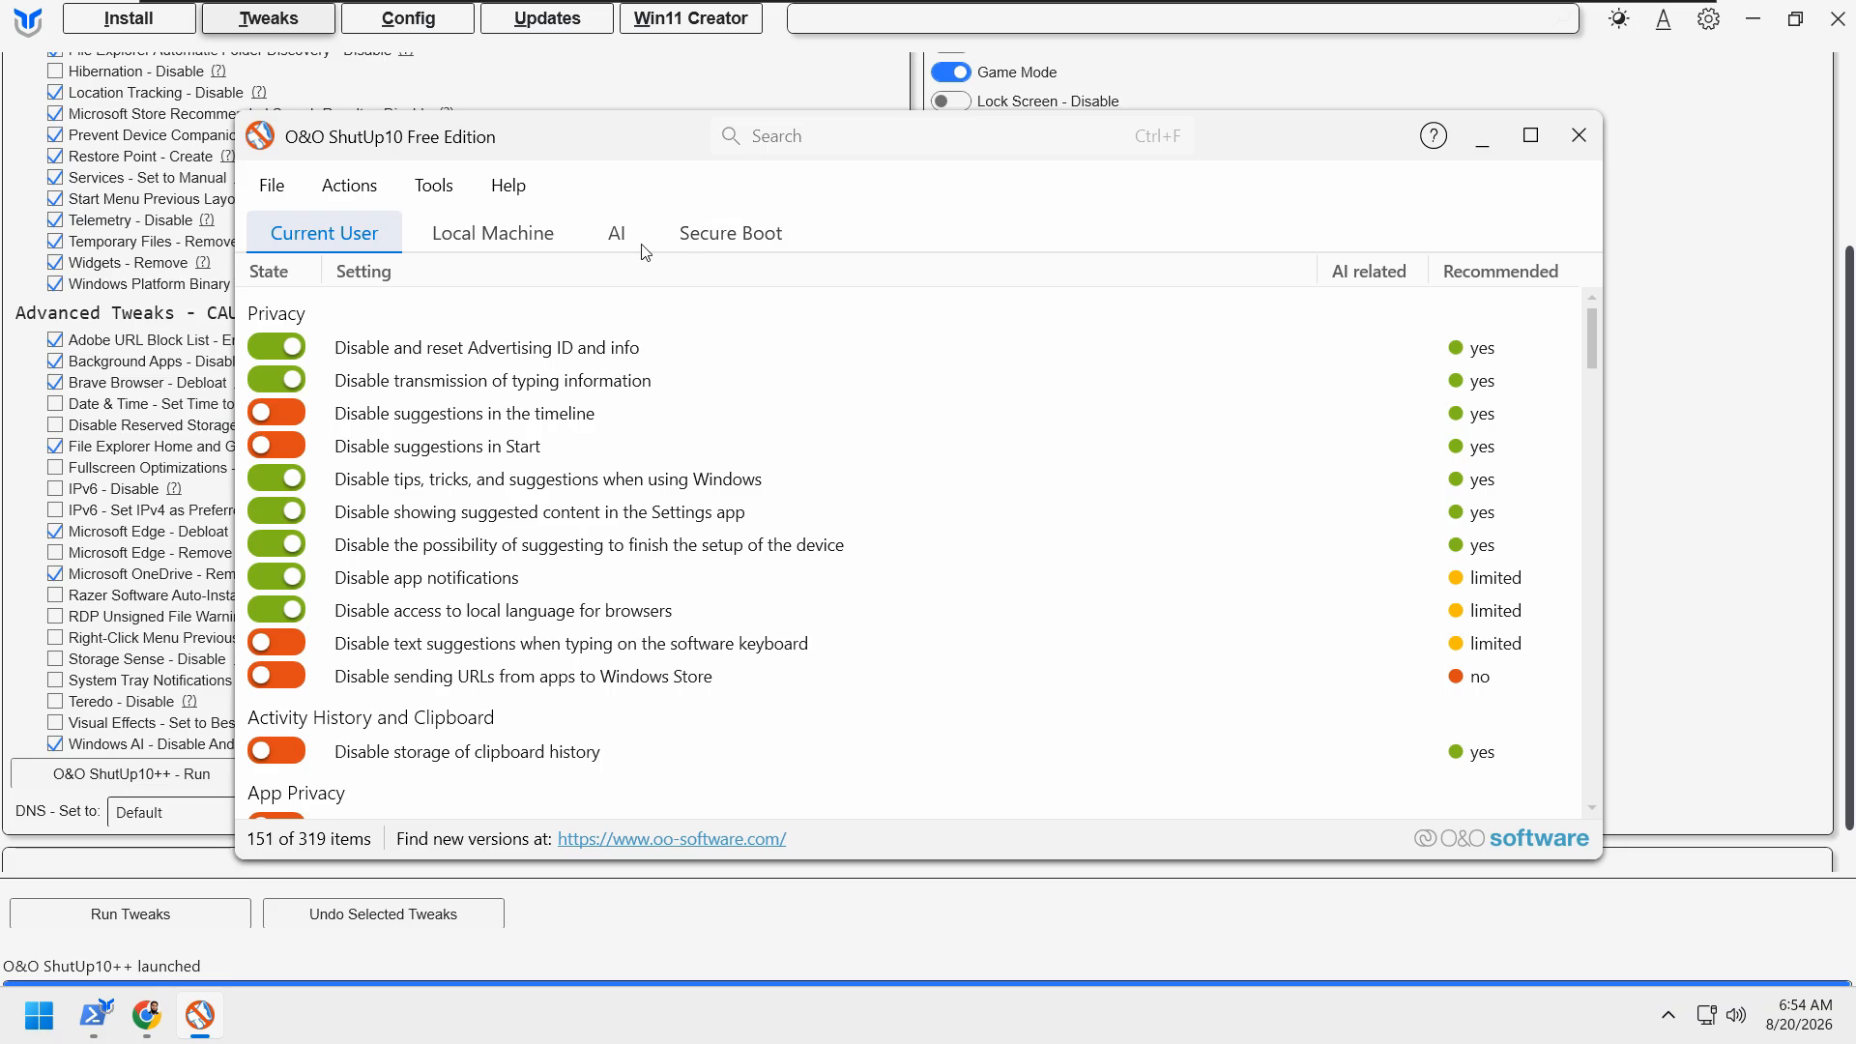
drag(583, 147, 601, 132)
click(373, 174)
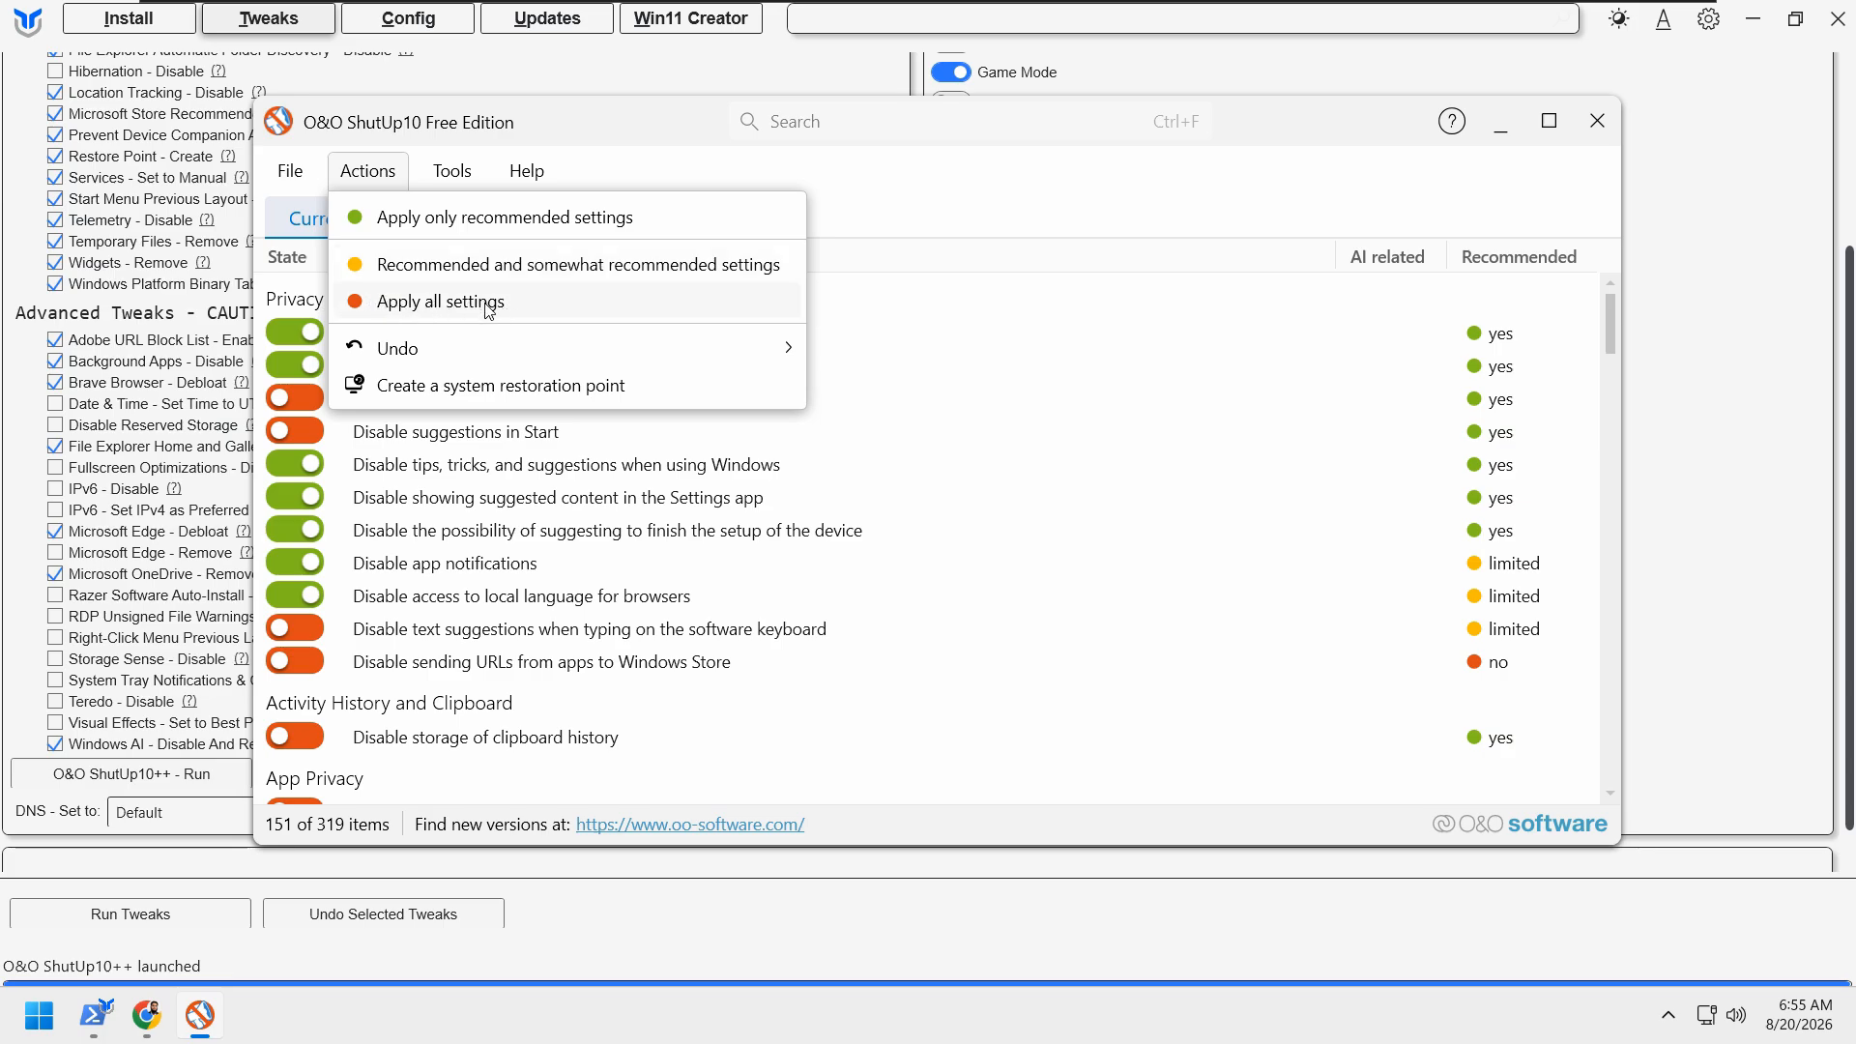
click(601, 269)
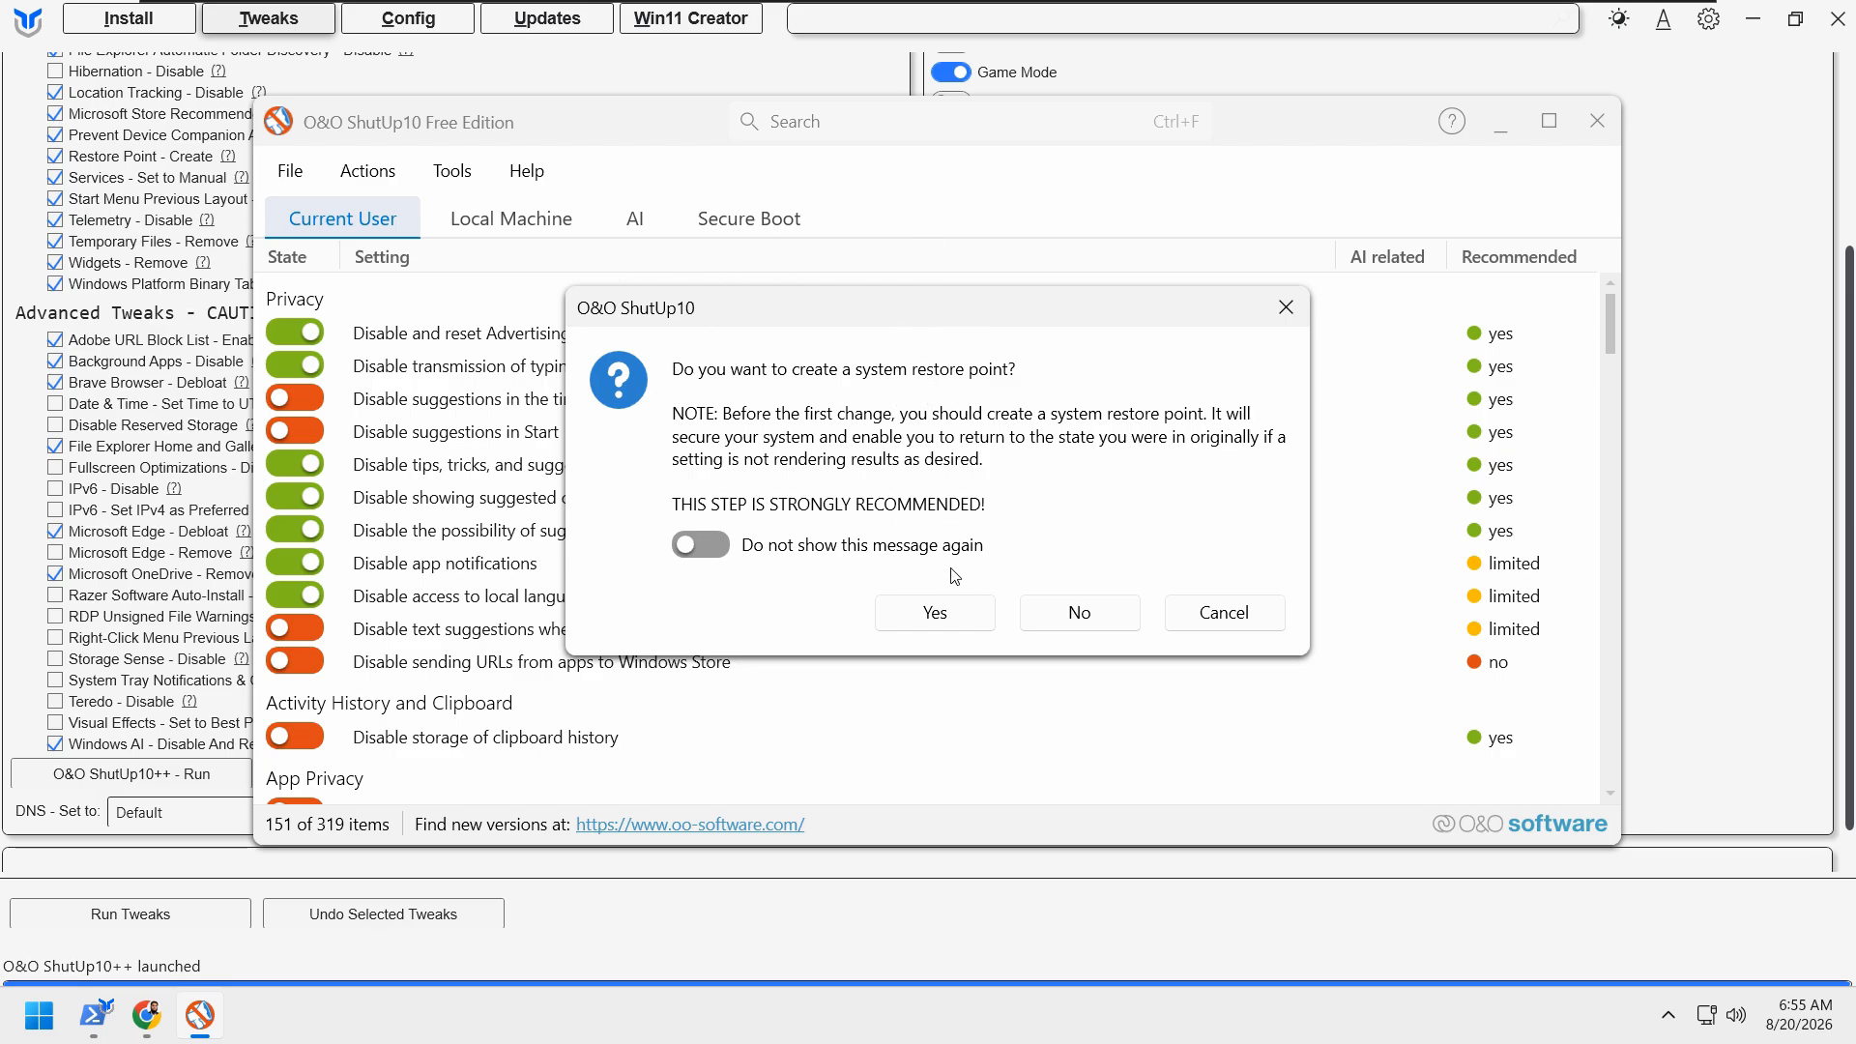
click(960, 620)
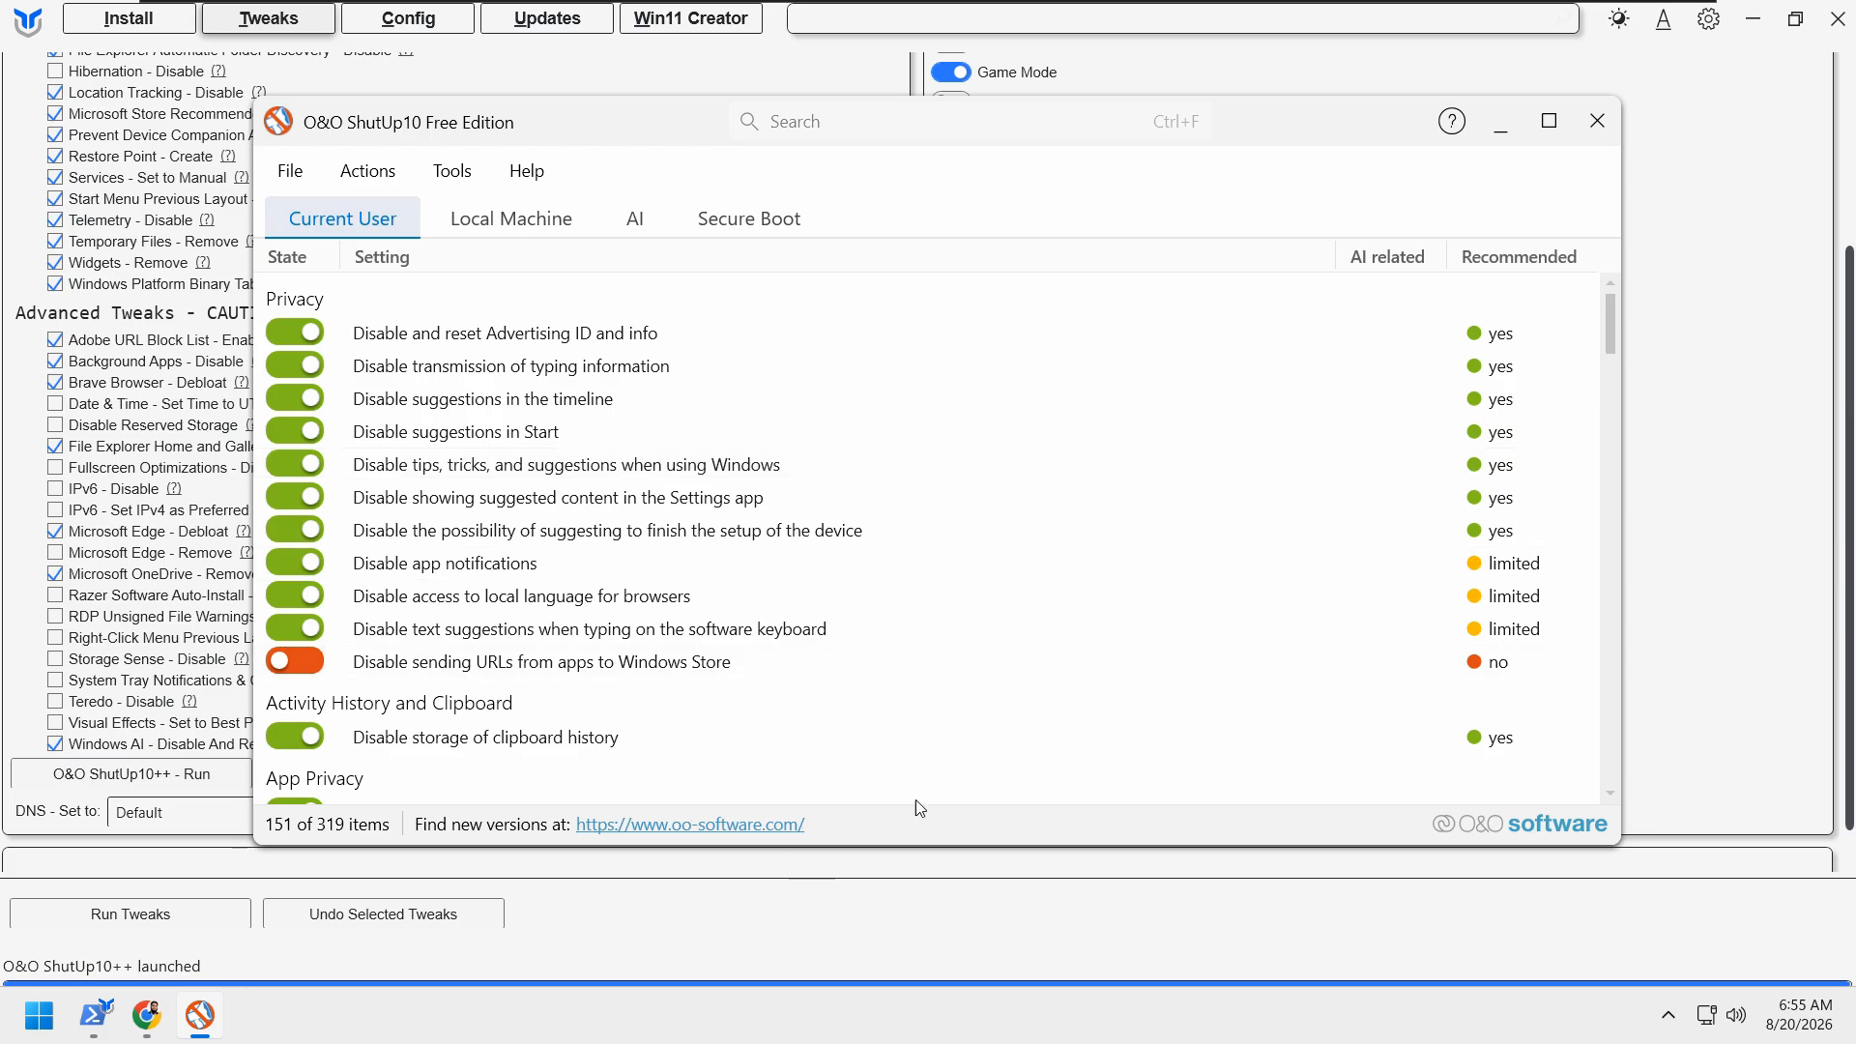
Step: Review the current user's privacy, app access and Microsoft Edge settings applied in O&O ShutUp10
scroll(1121, 656, down, 15)
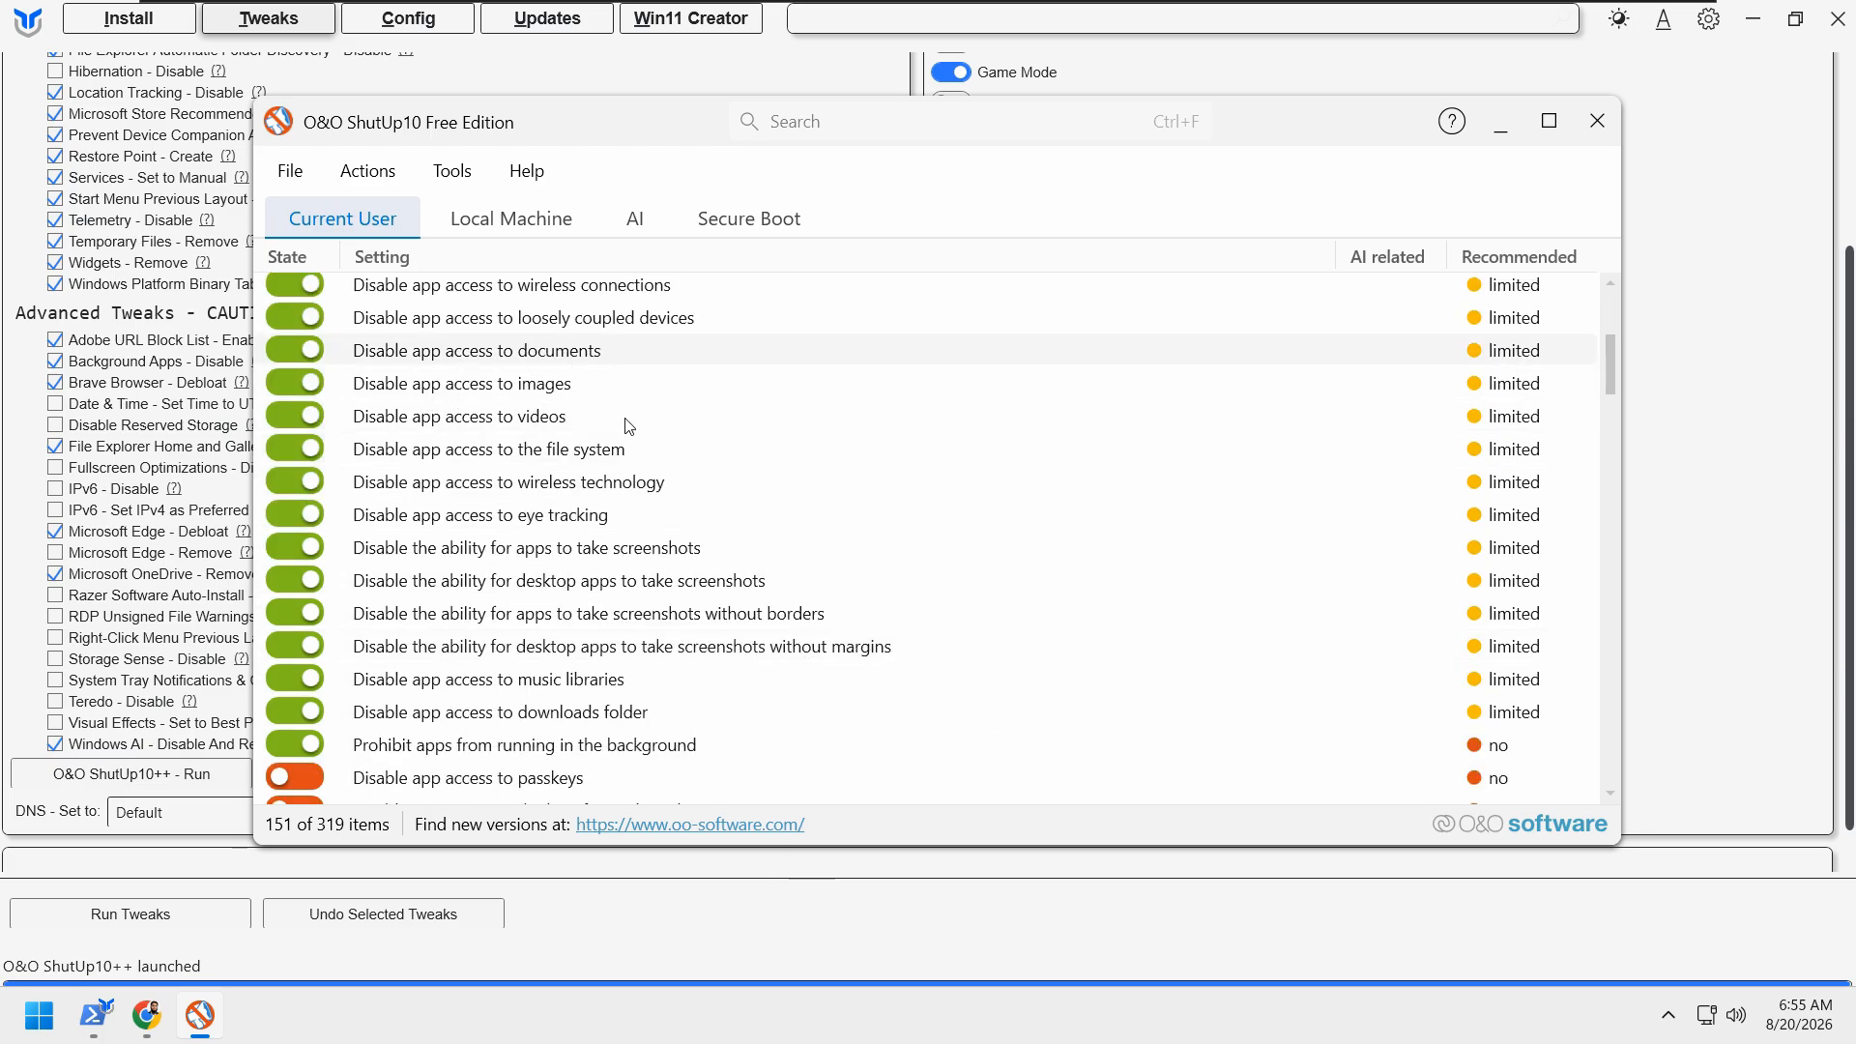
scroll(788, 605, down, 11)
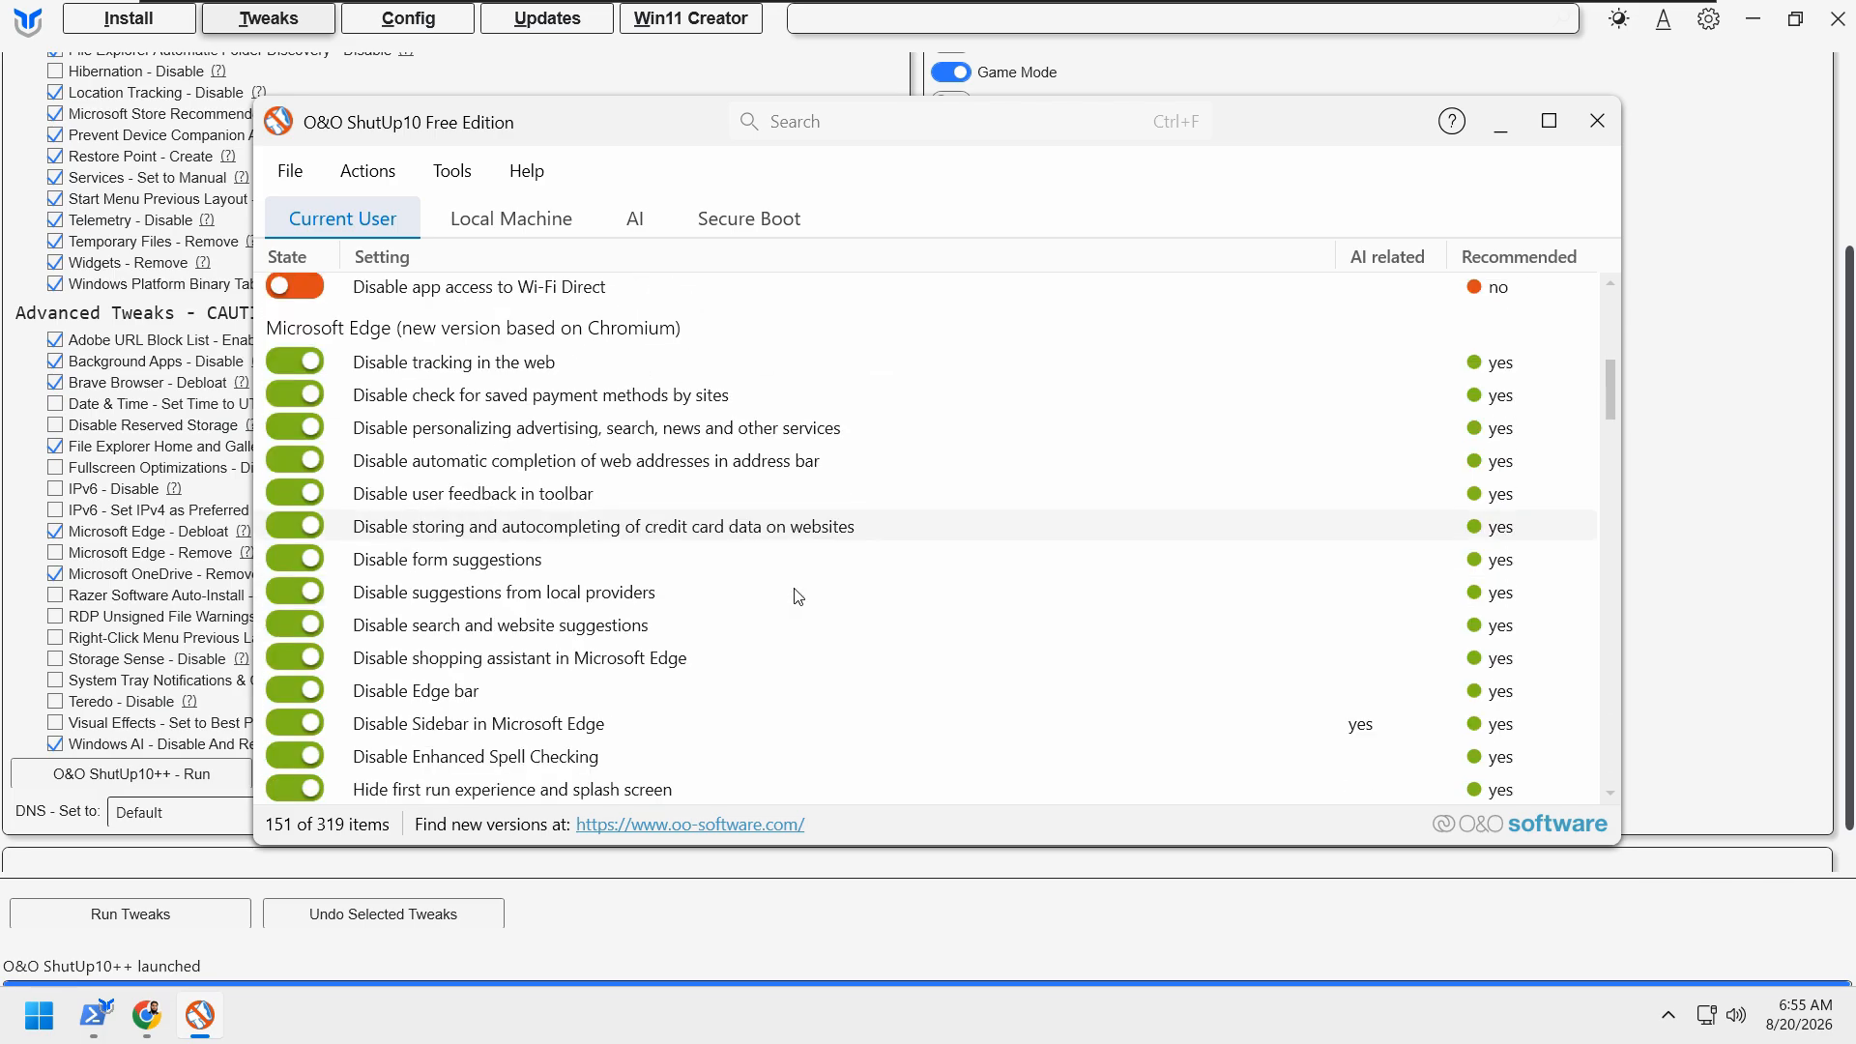
scroll(776, 590, up, 5)
scroll(777, 590, up, 2)
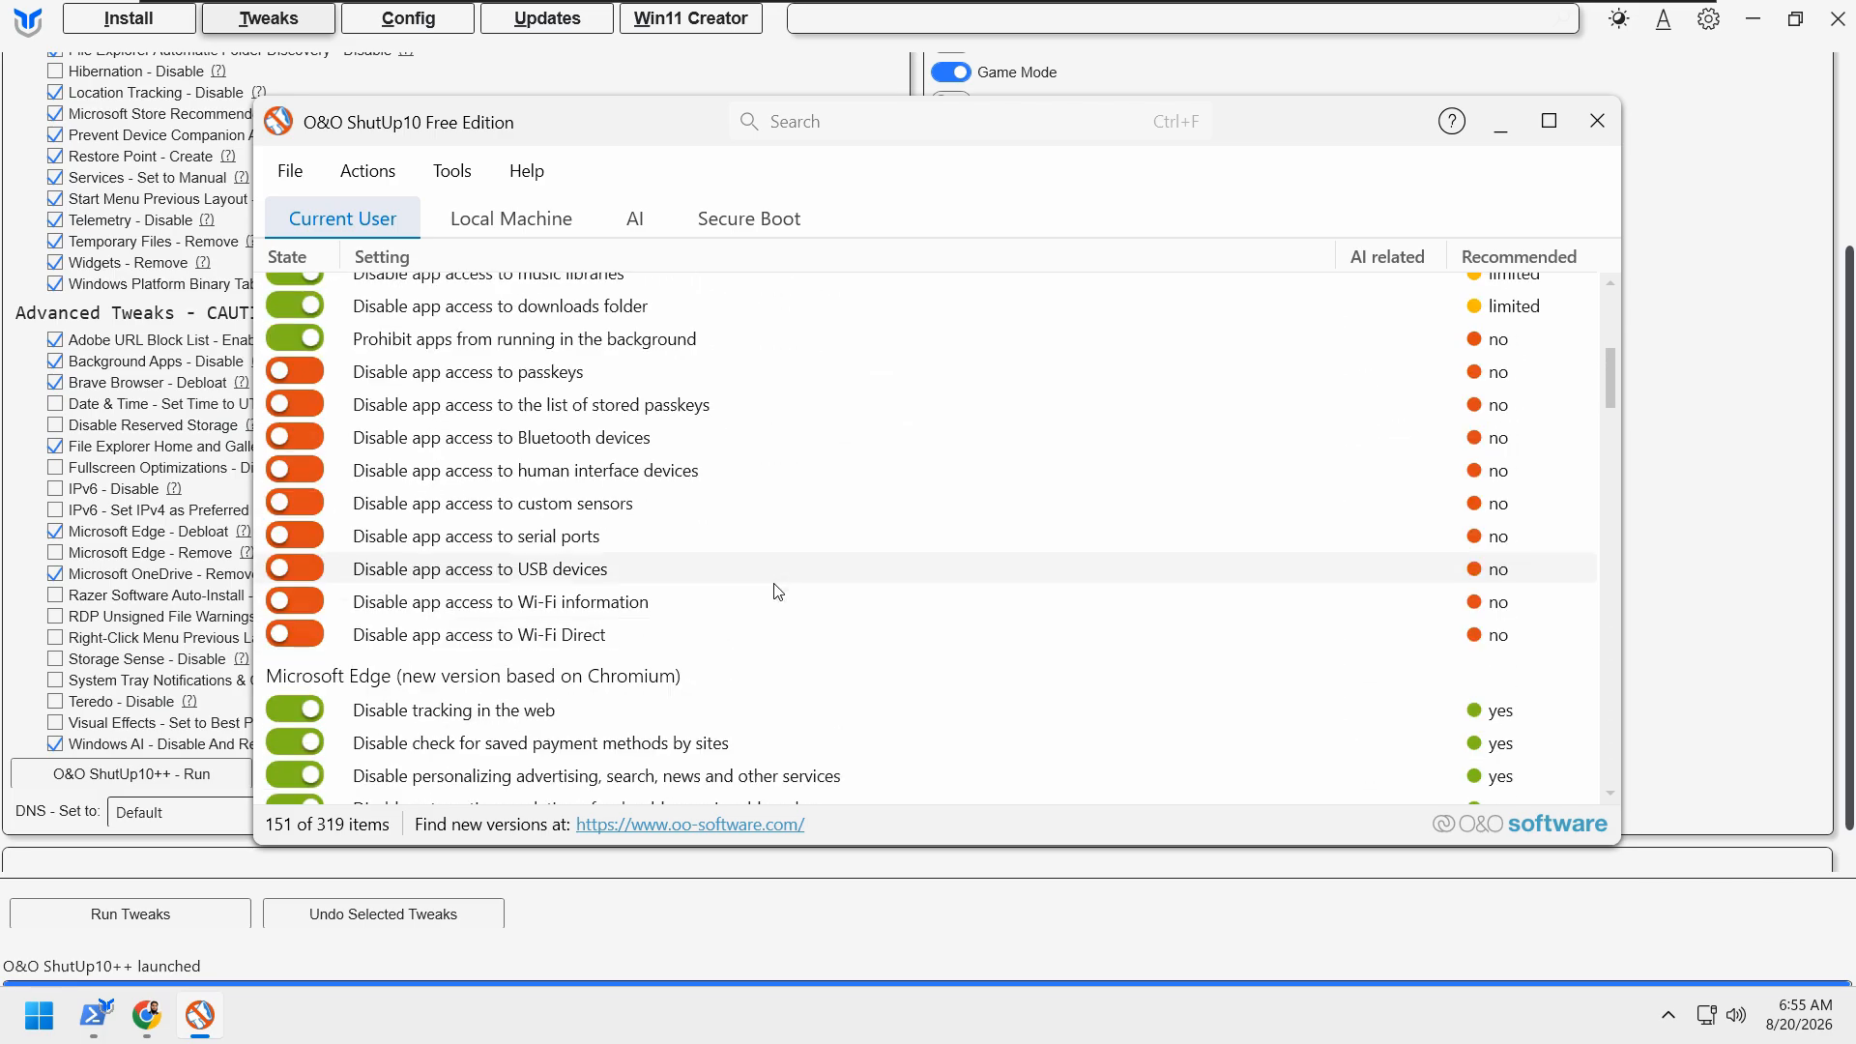
scroll(866, 613, down, 2)
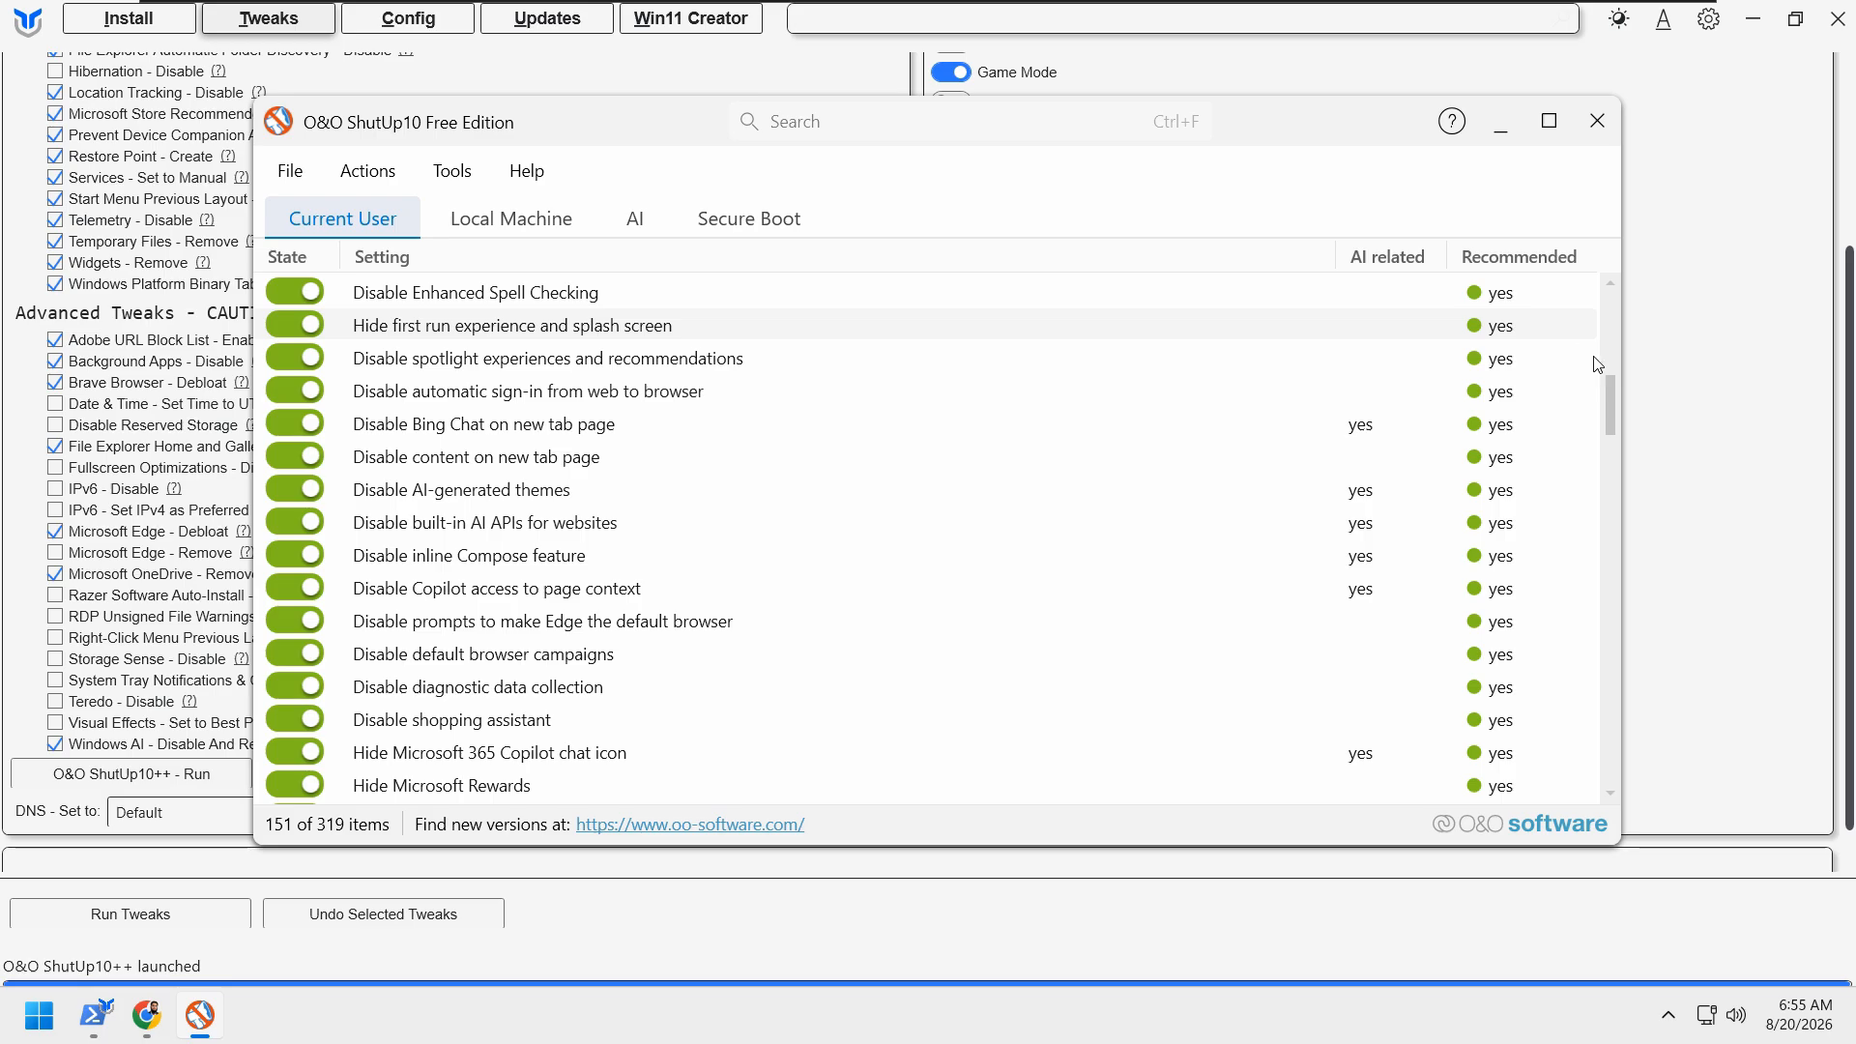
drag(1607, 409, 1586, 321)
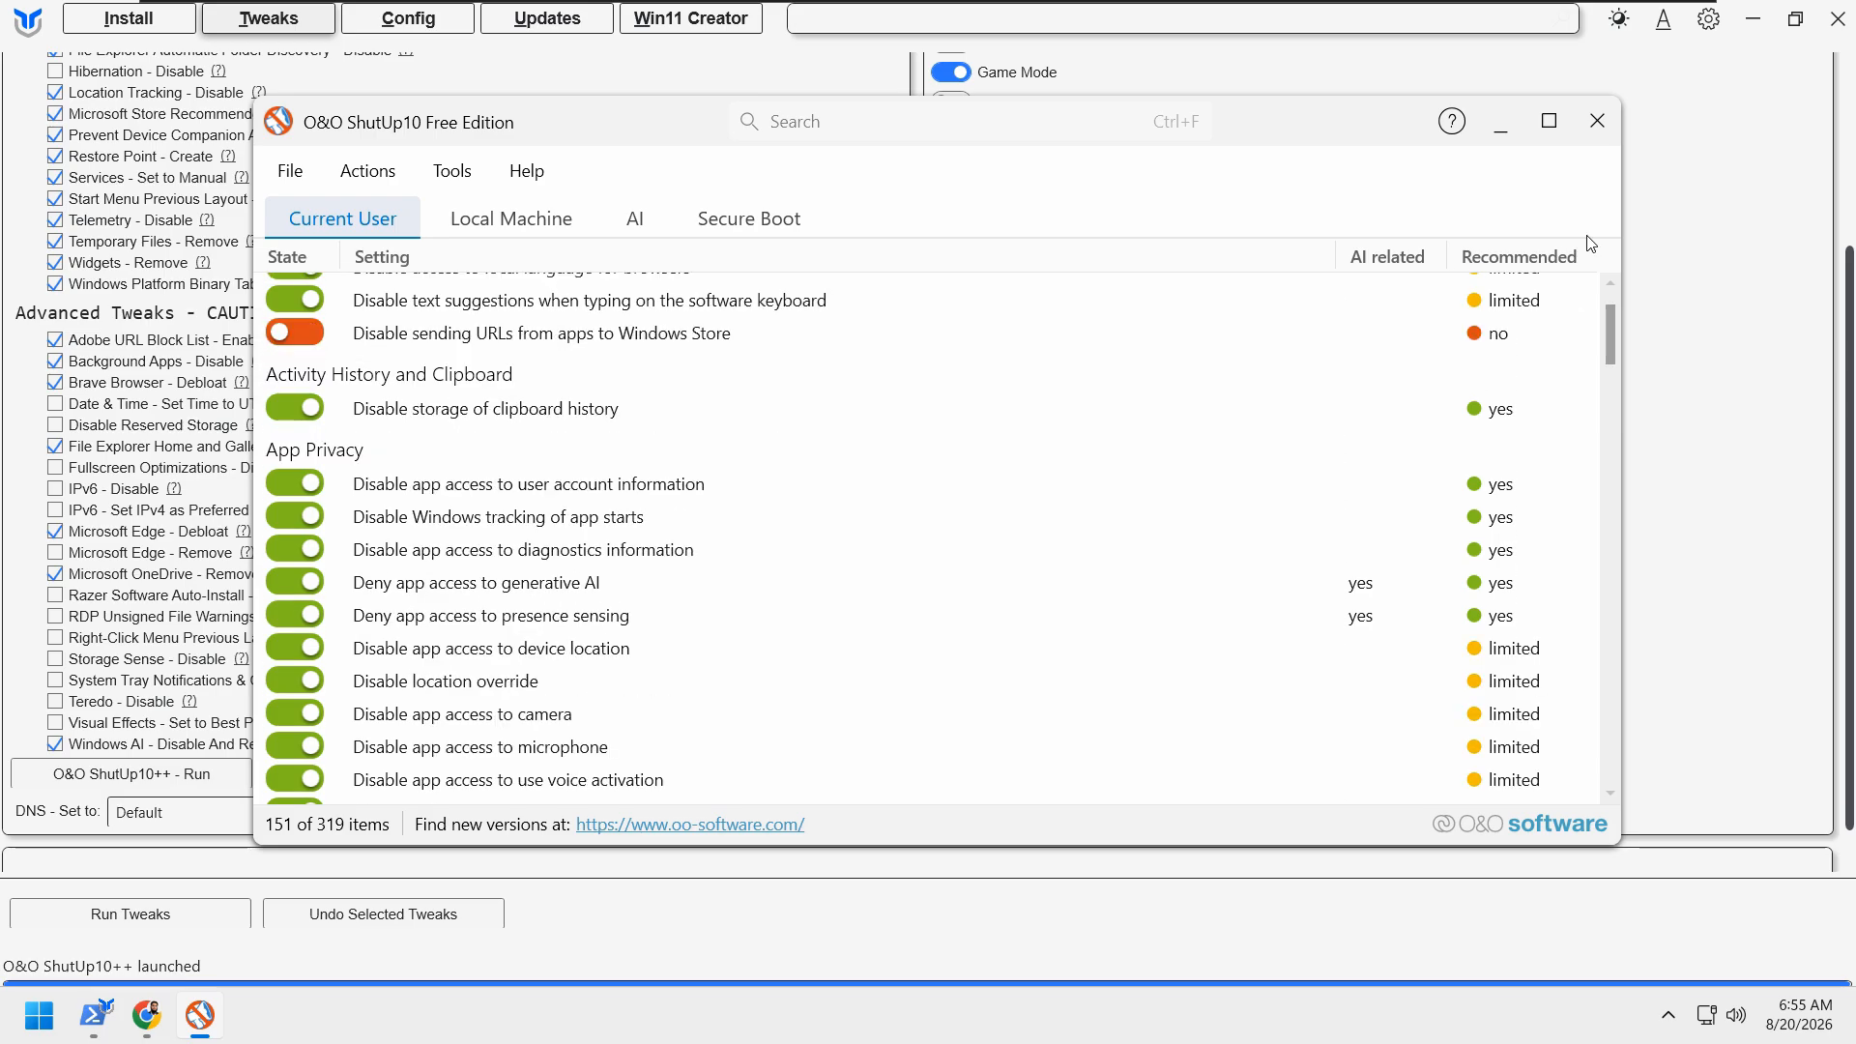
Step: Close O&O ShutUp10, opting out of the Premium upgrade message and declining the offer, without restarting Windows
click(1596, 123)
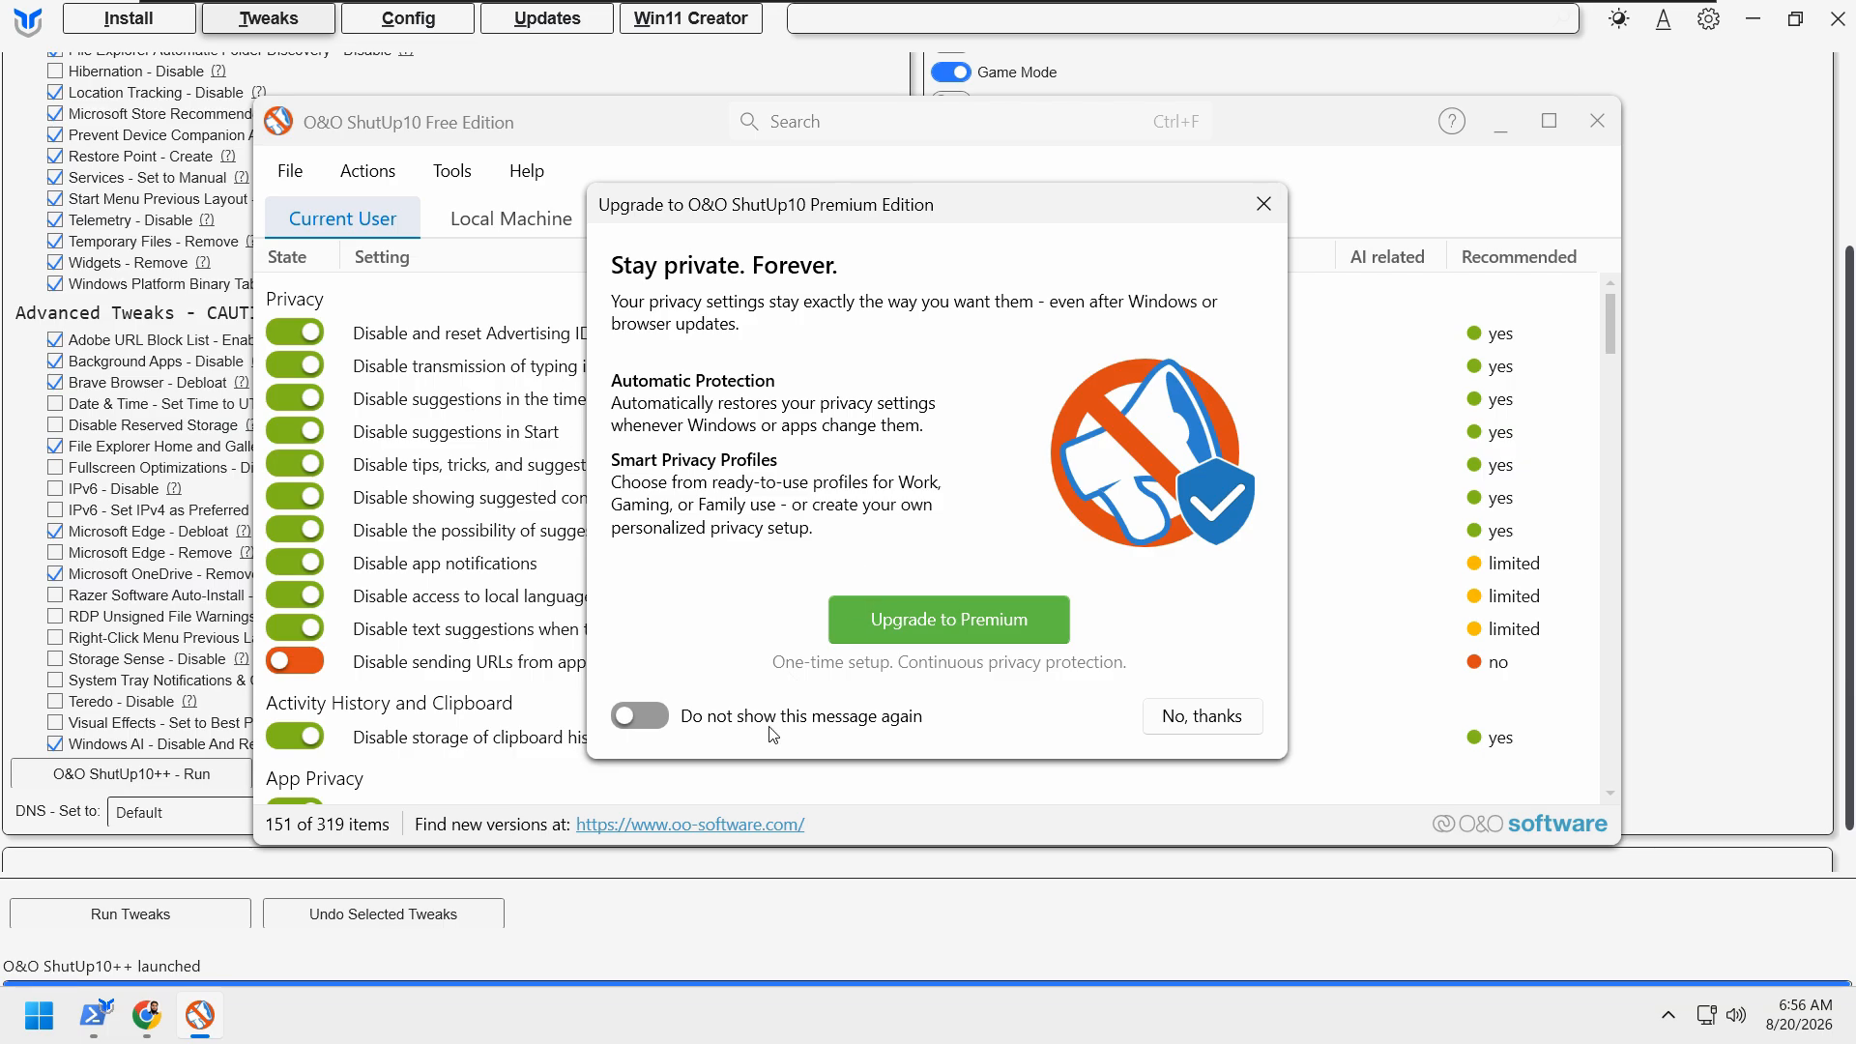
click(669, 723)
click(1232, 729)
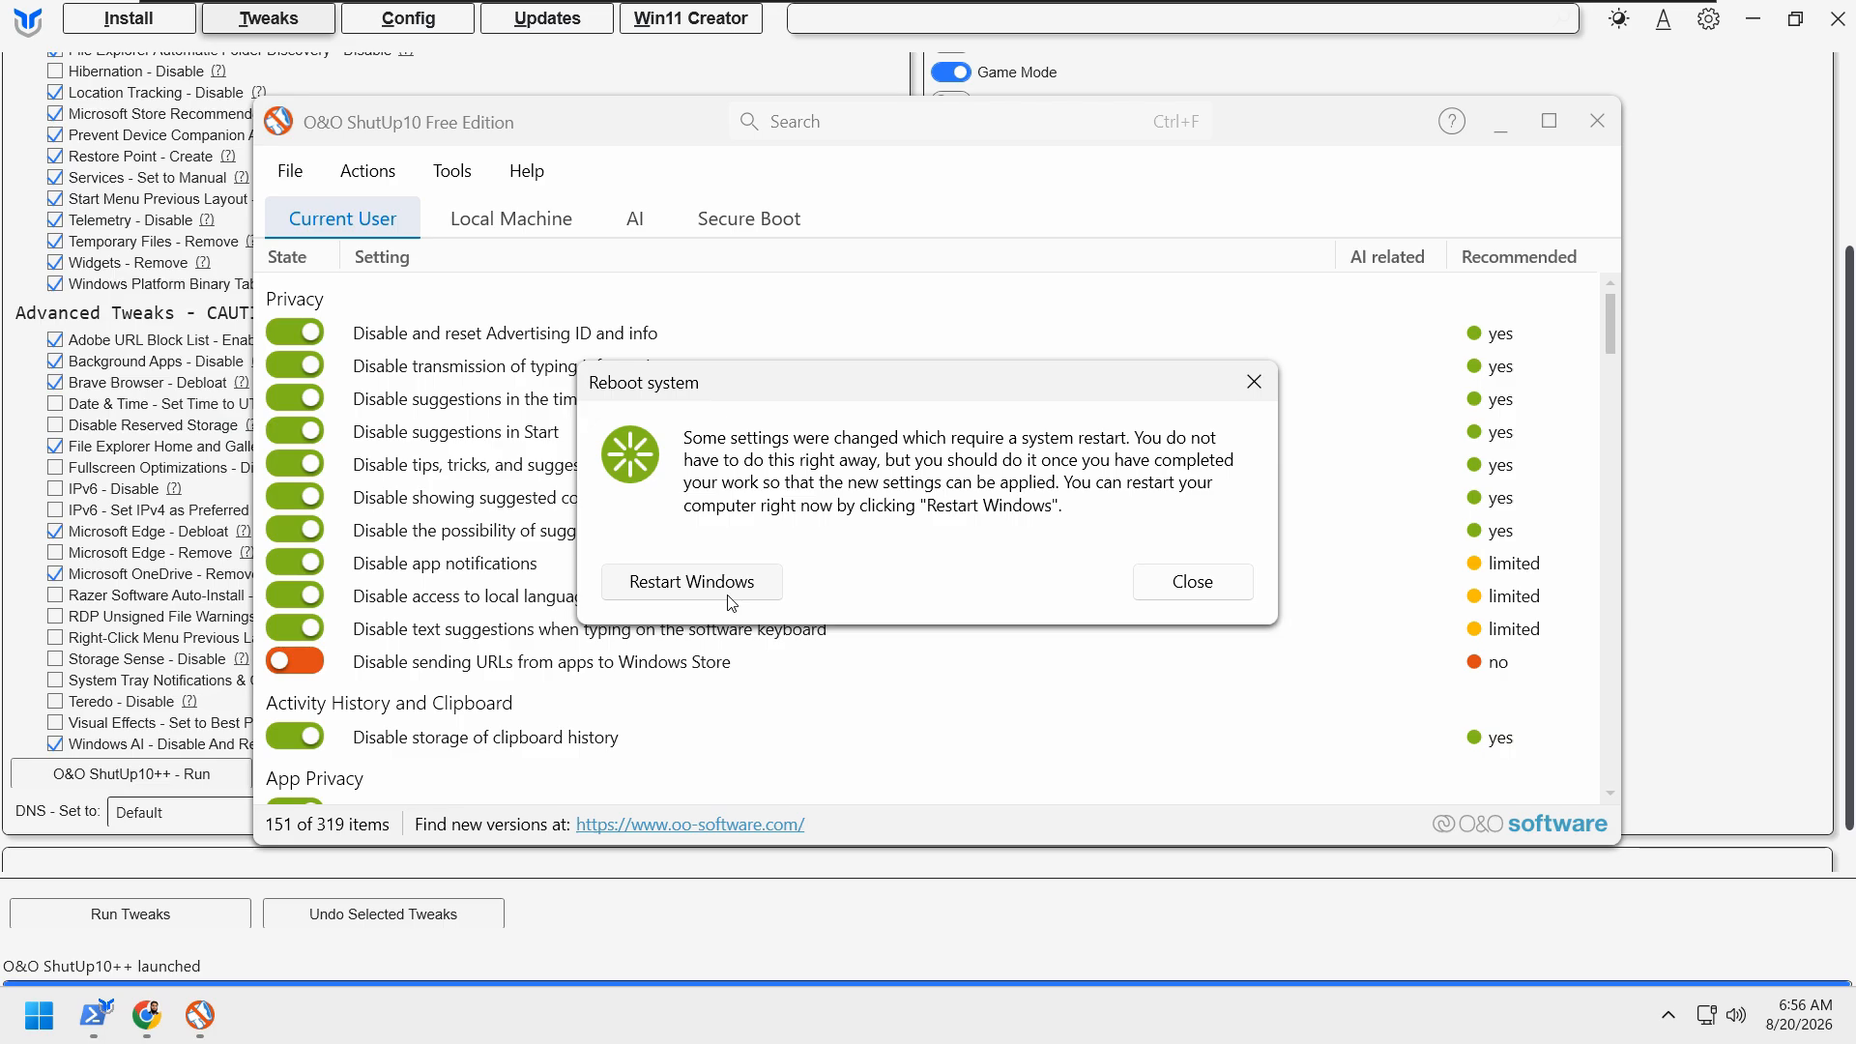
click(1191, 580)
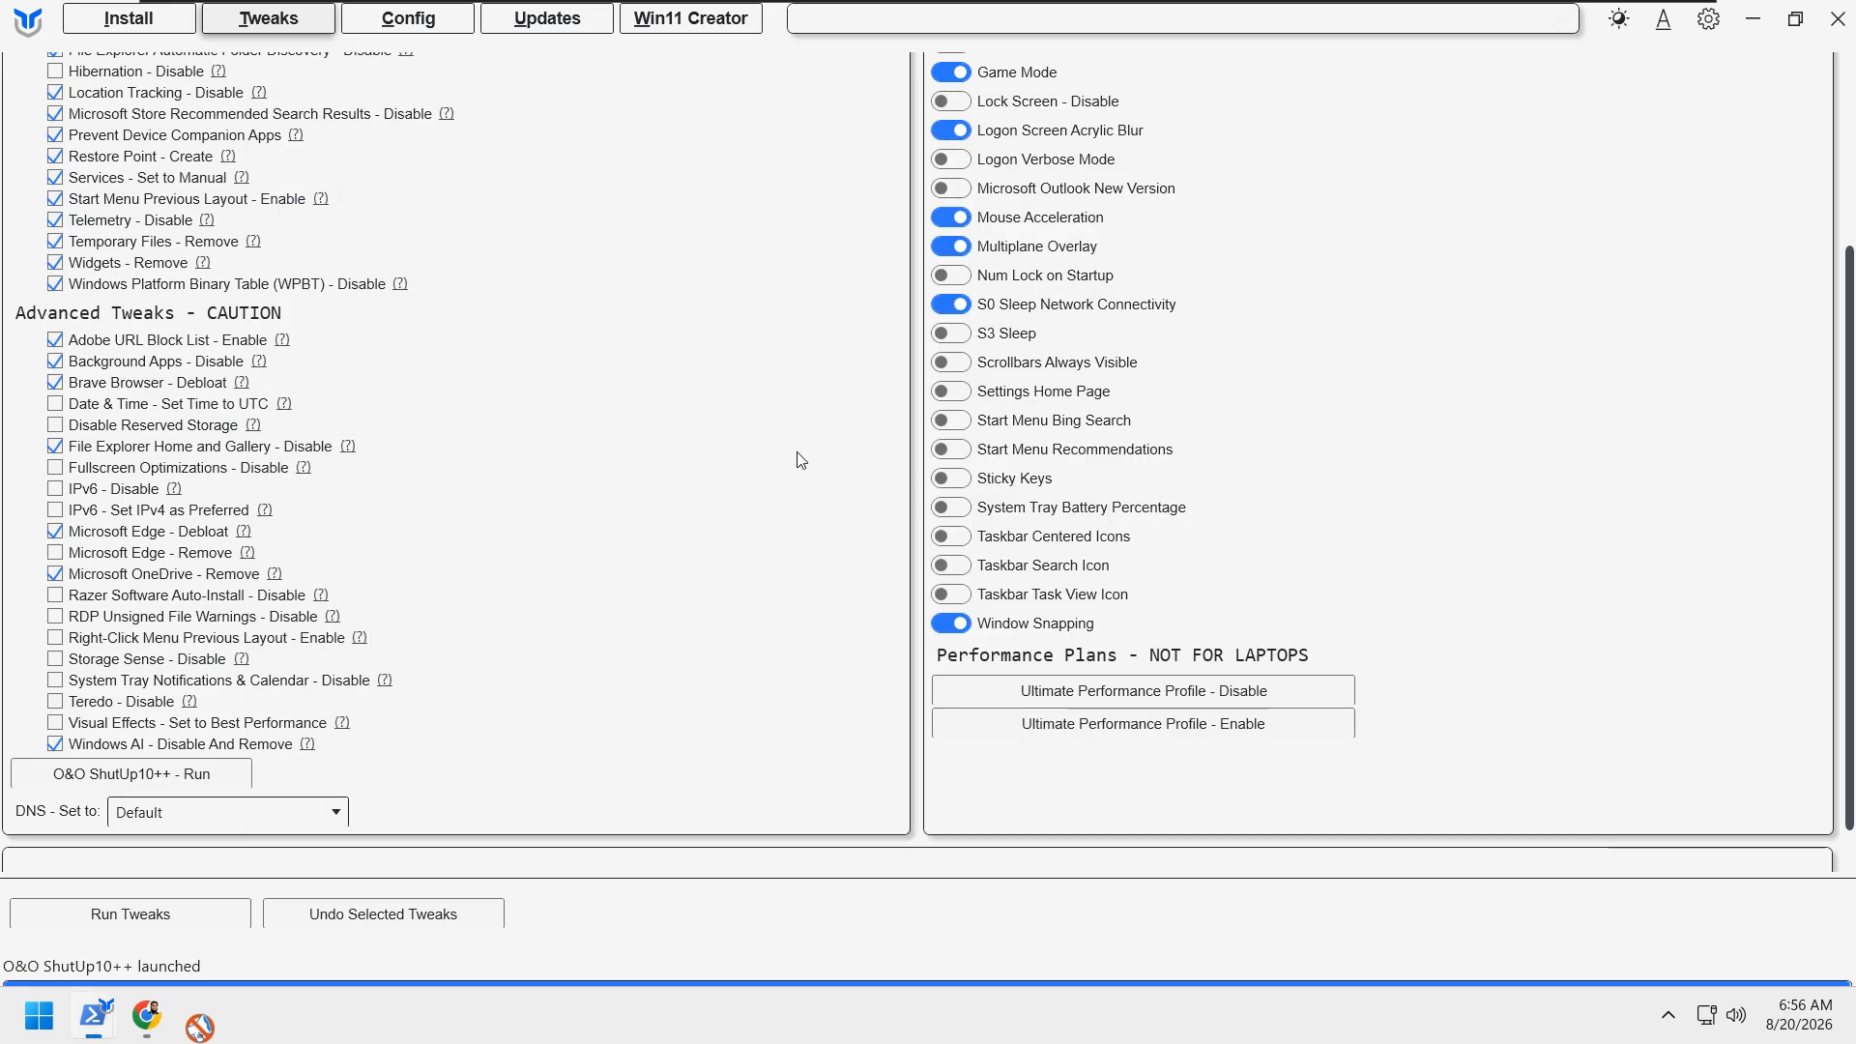
Step: Examine the DNS provider options below the advanced tweaks in WinUtil, keeping Default selected
scroll(781, 656, up, 5)
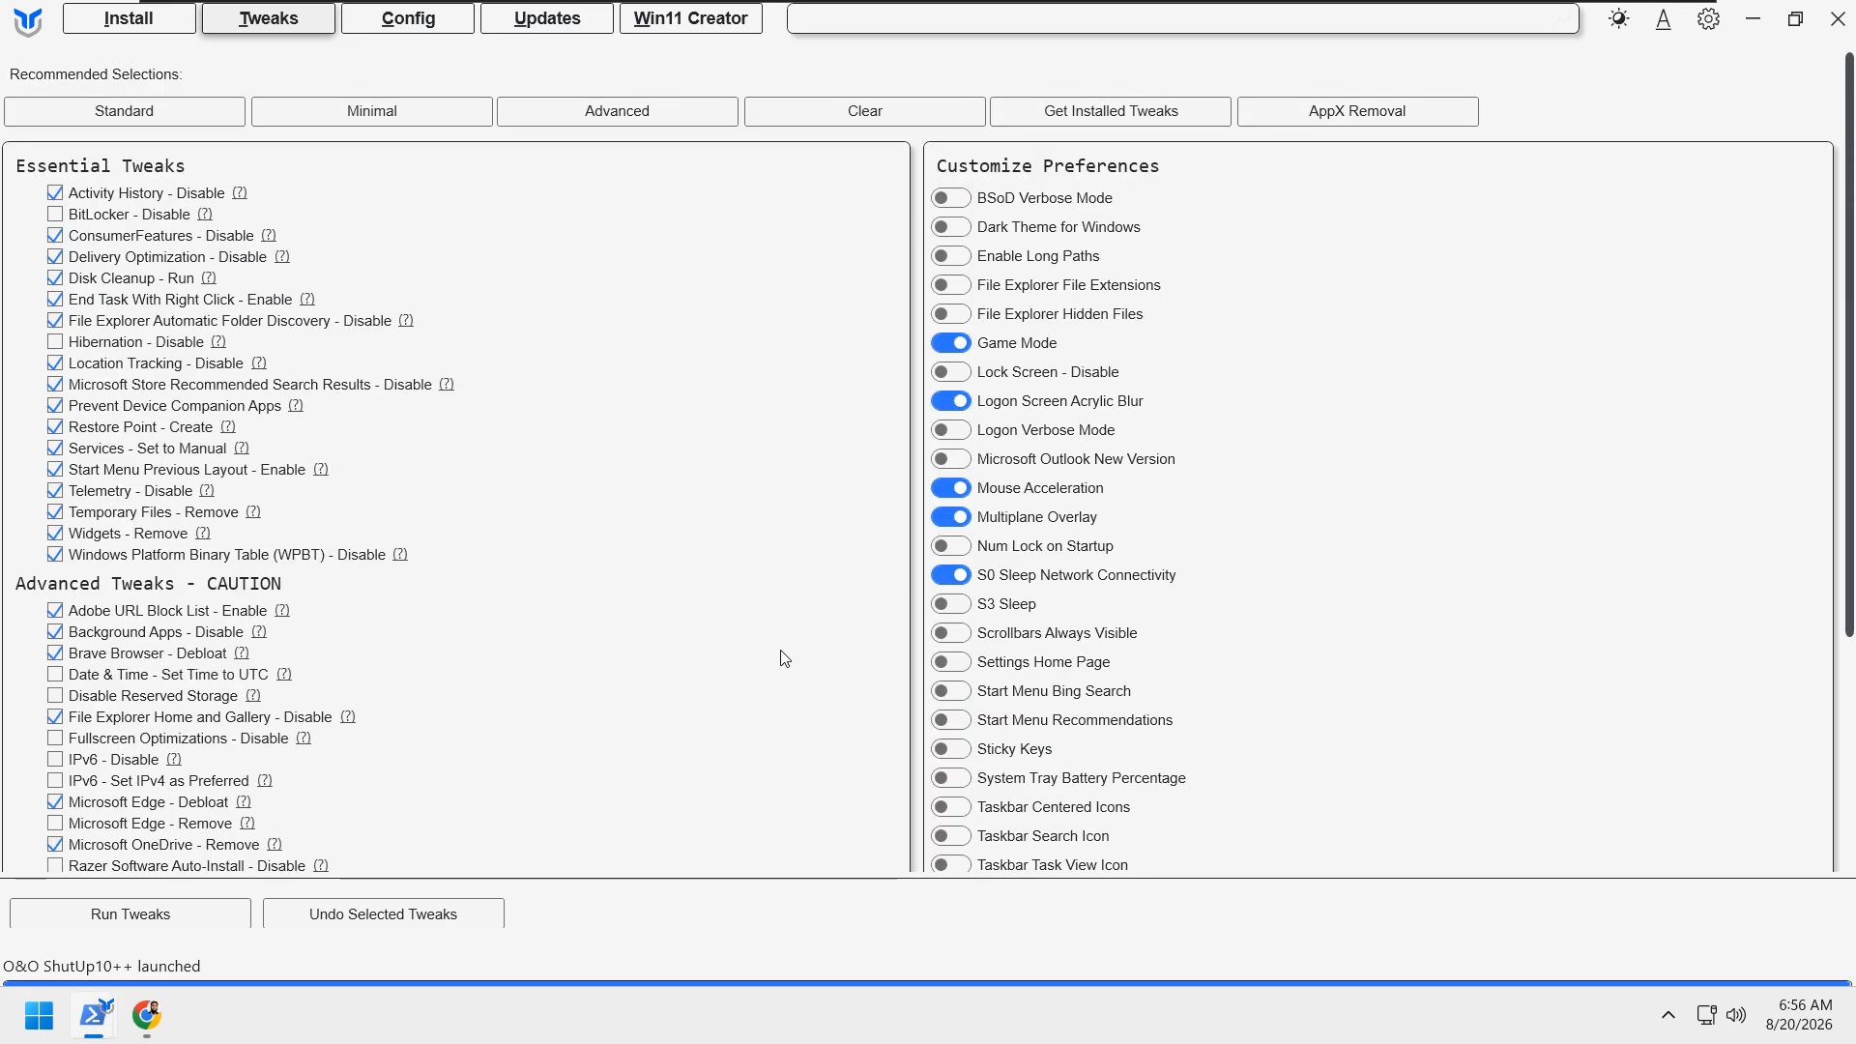
scroll(781, 654, down, 5)
scroll(712, 630, up, 5)
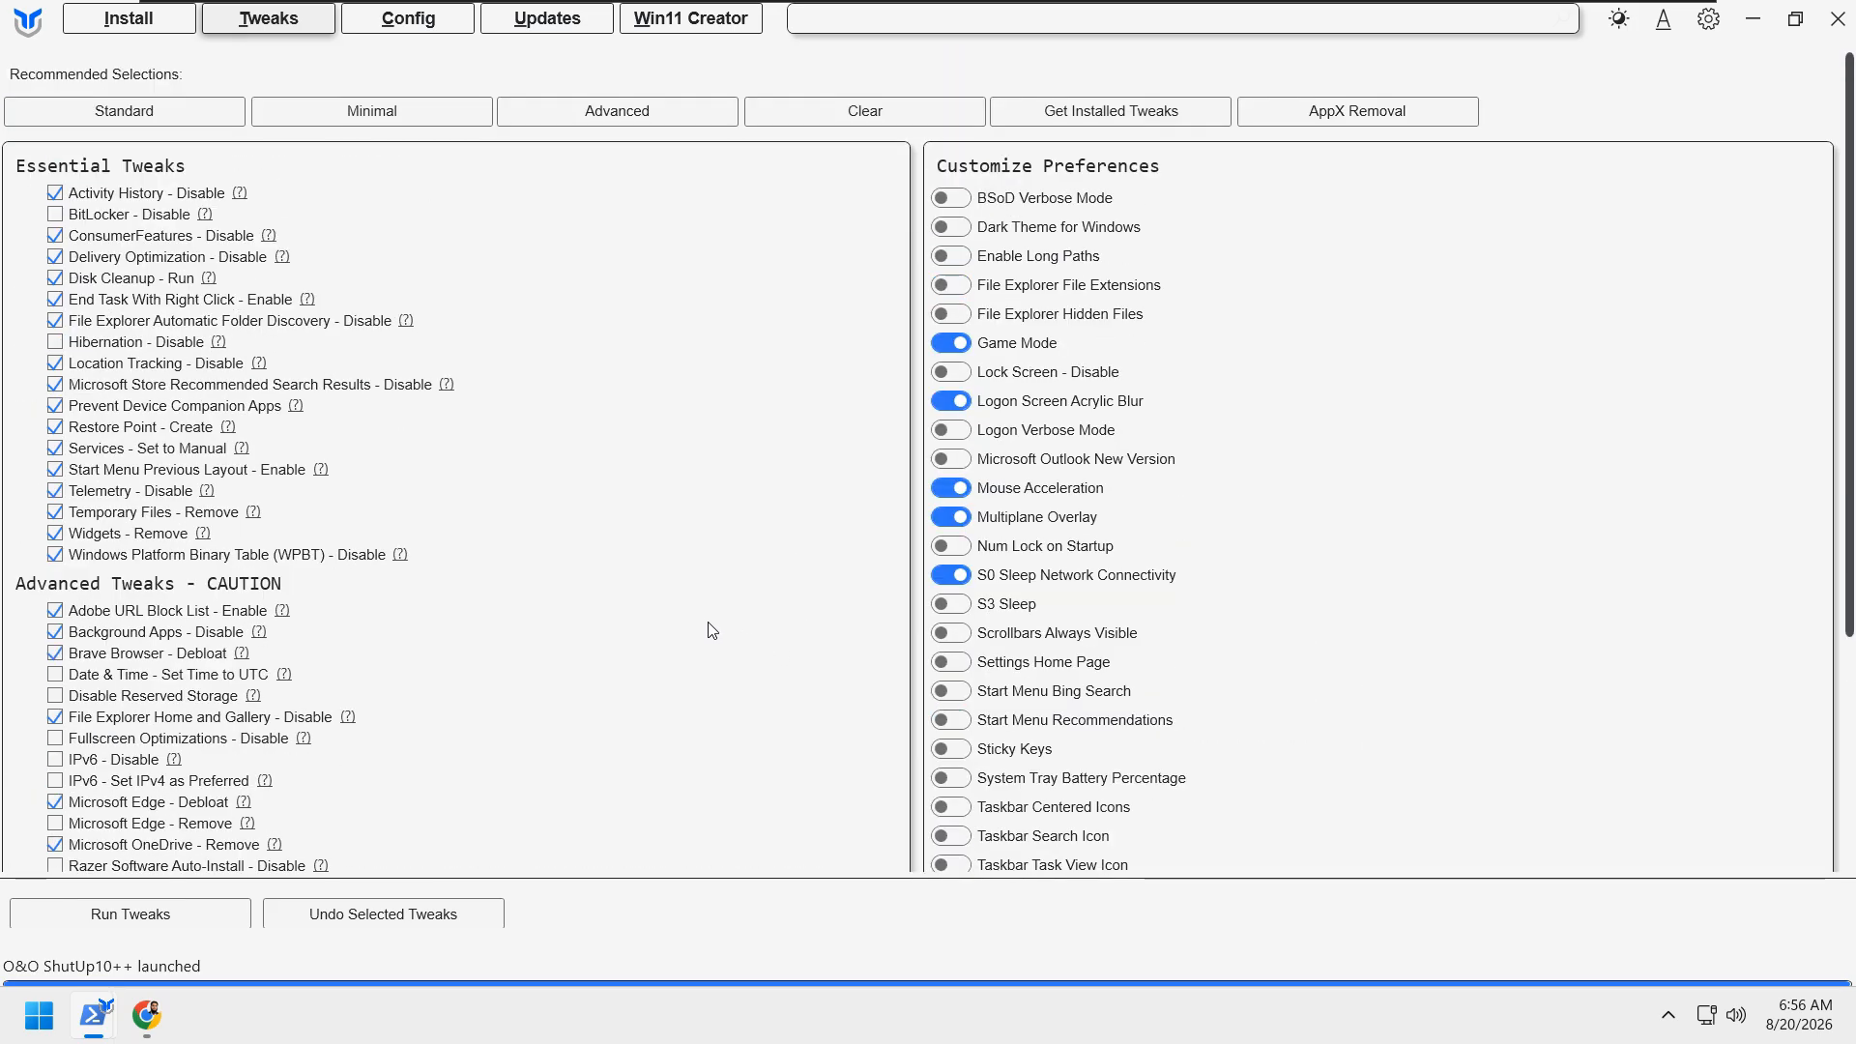
scroll(712, 629, down, 5)
scroll(710, 636, up, 5)
scroll(703, 637, down, 5)
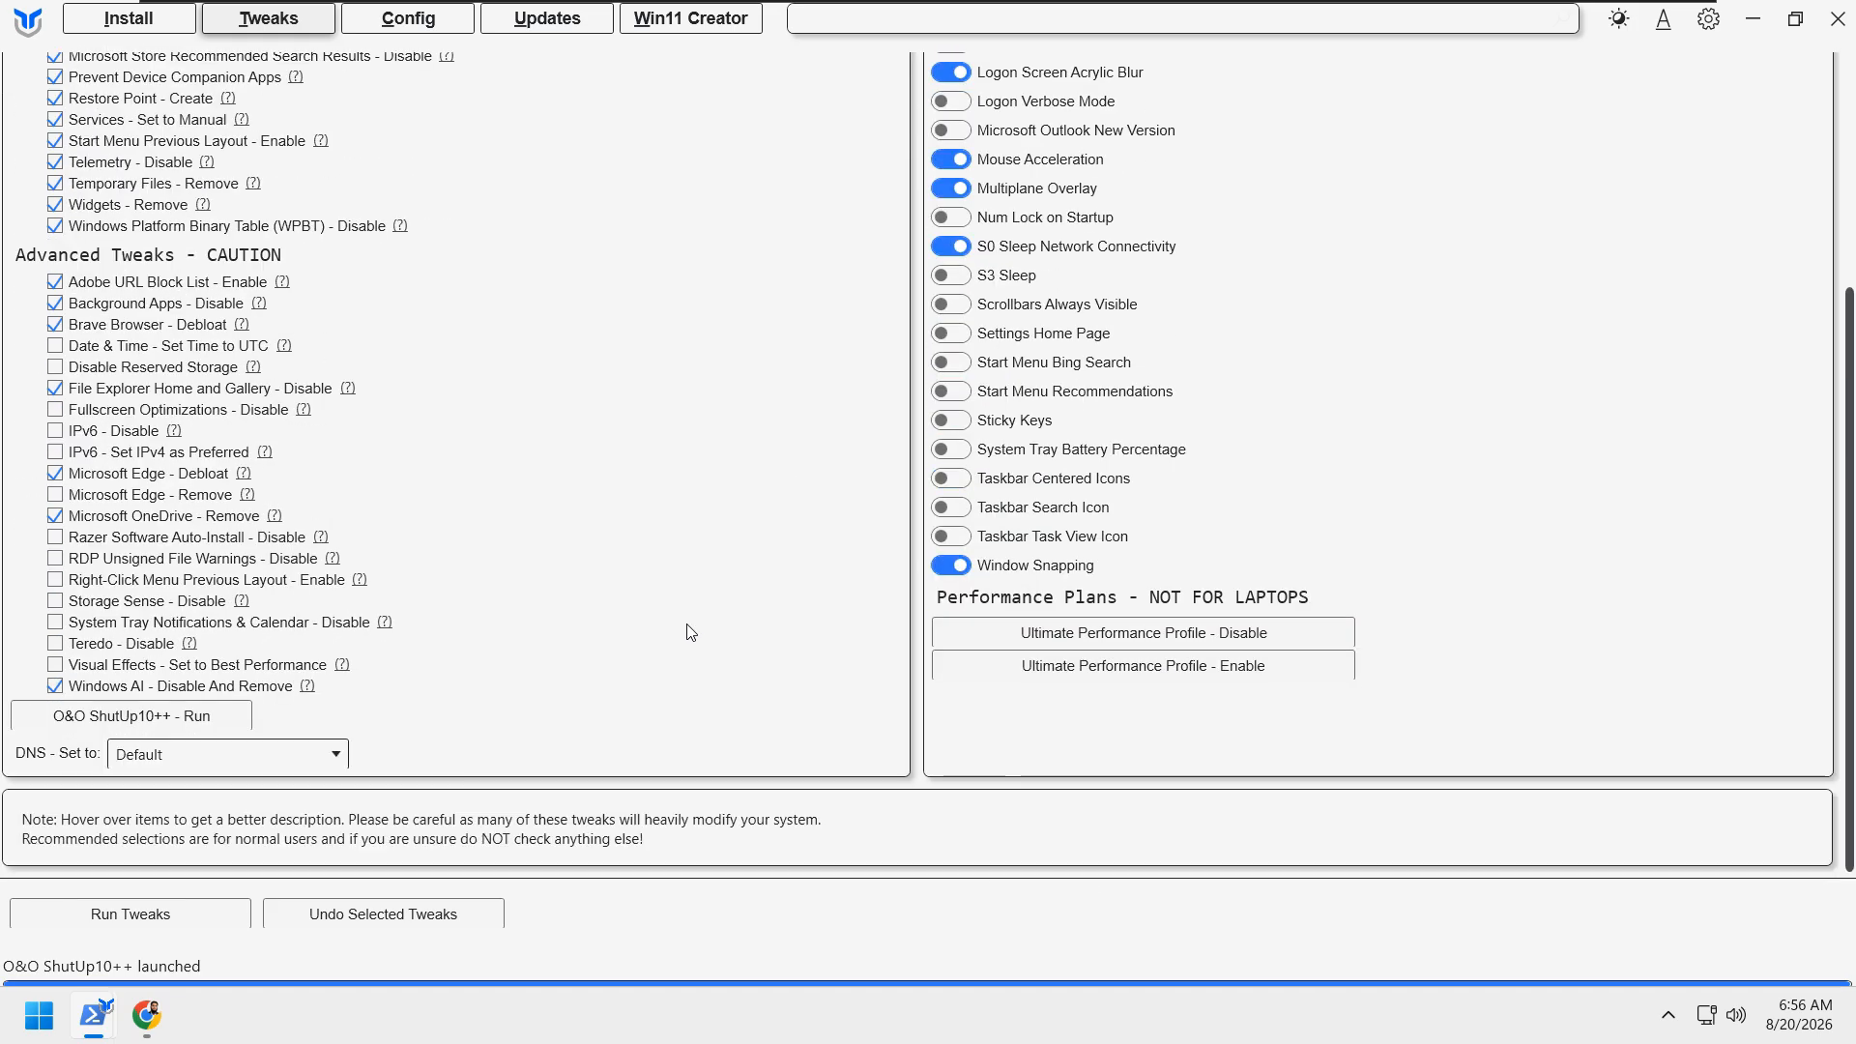
click(319, 758)
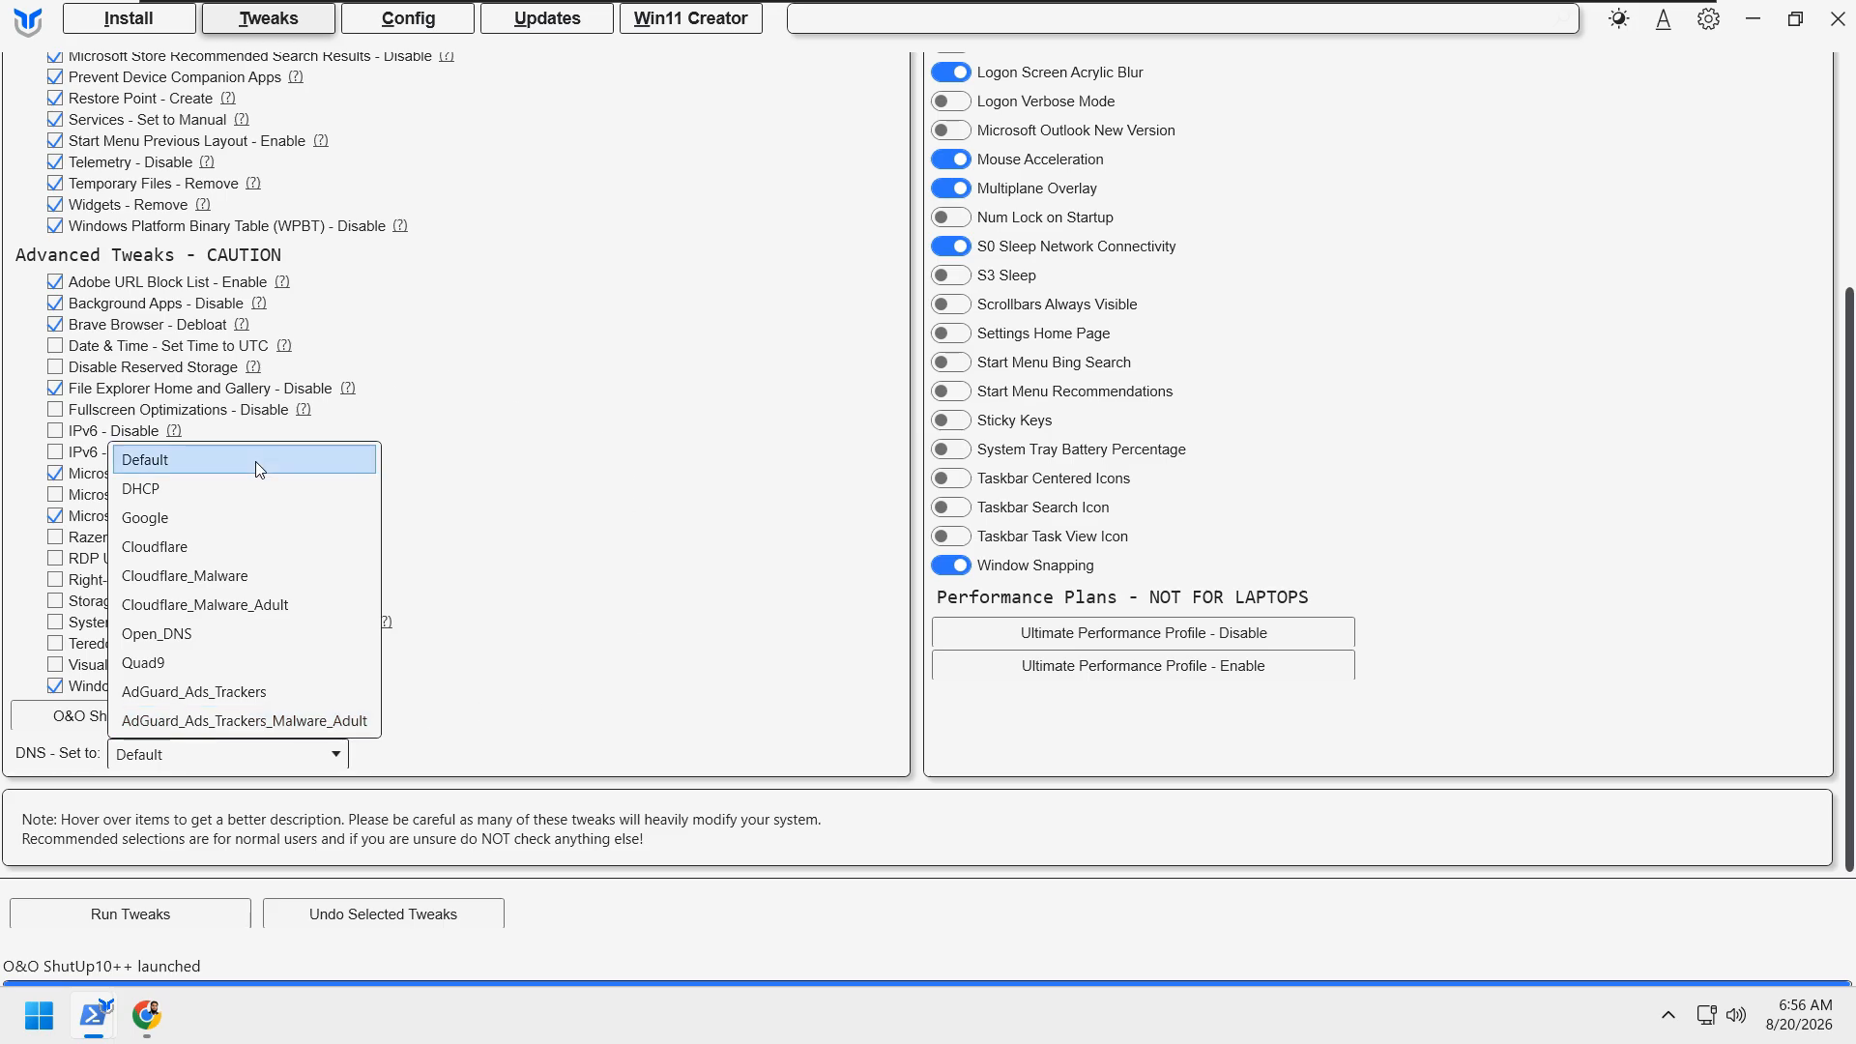
click(626, 499)
scroll(551, 690, up, 5)
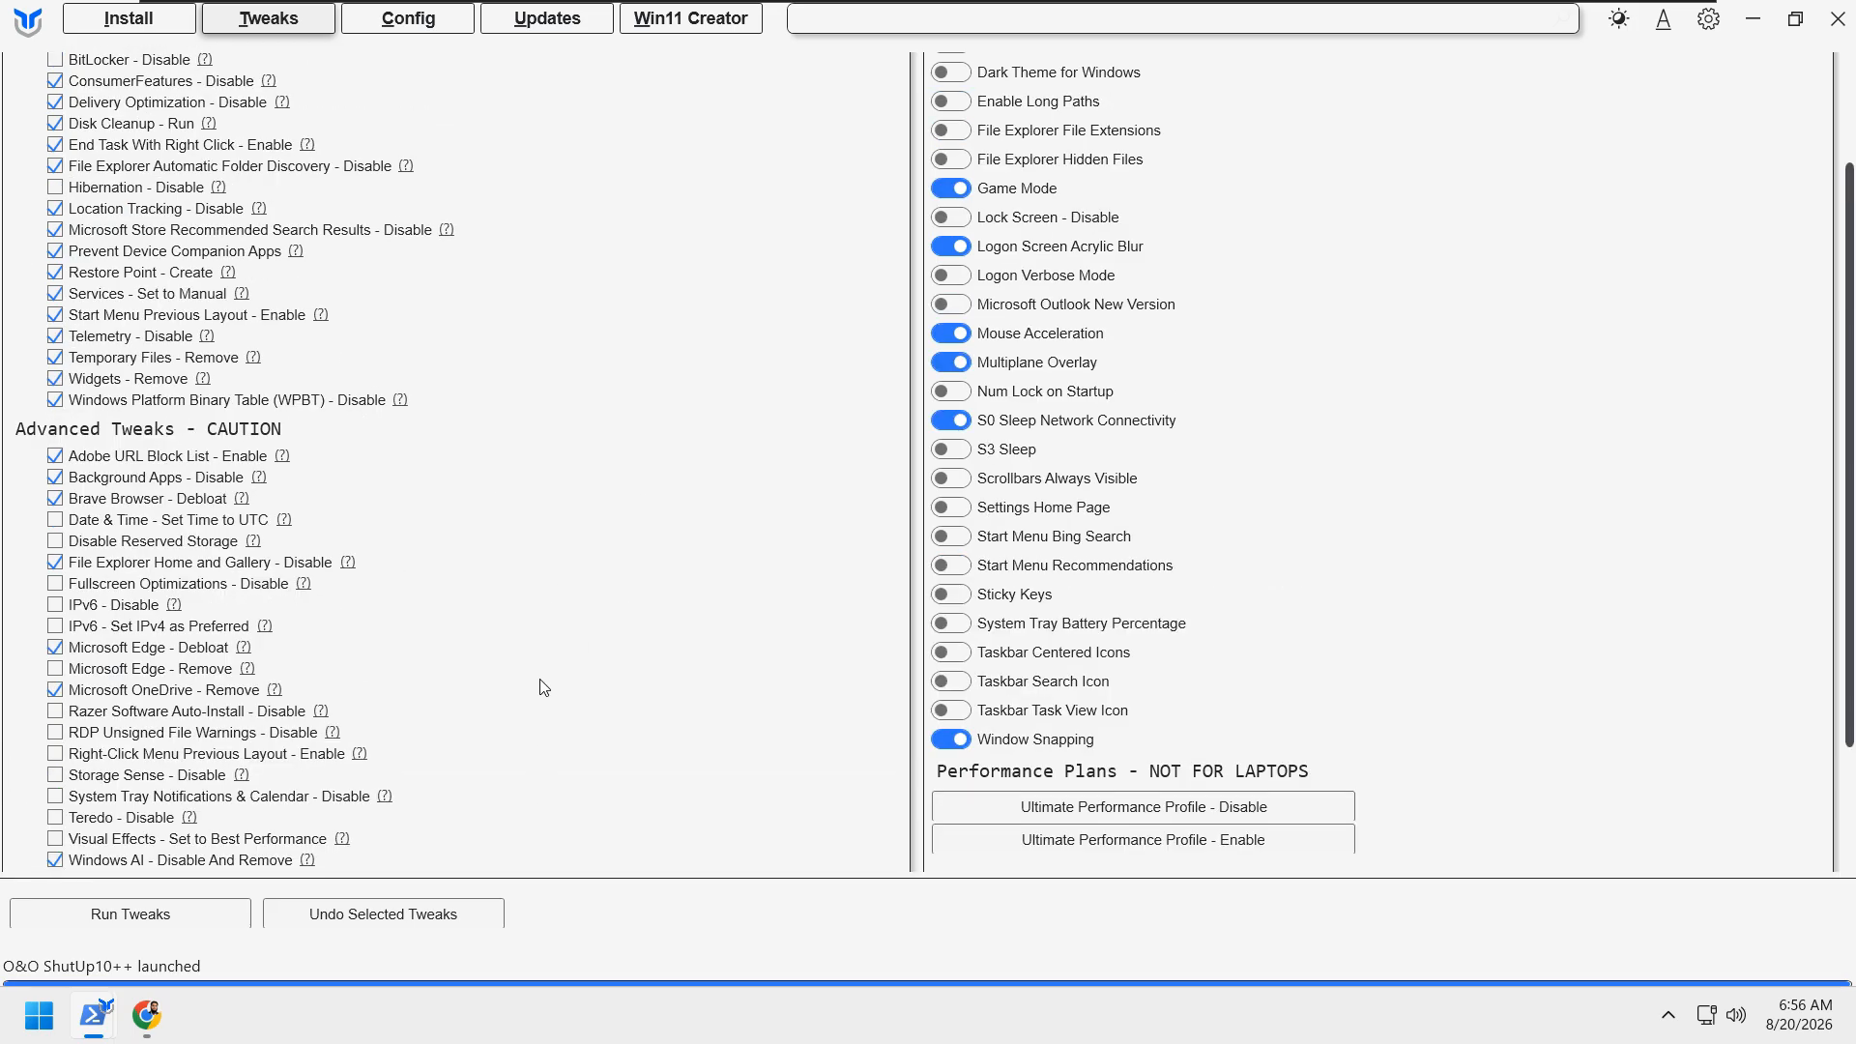
scroll(527, 561, down, 3)
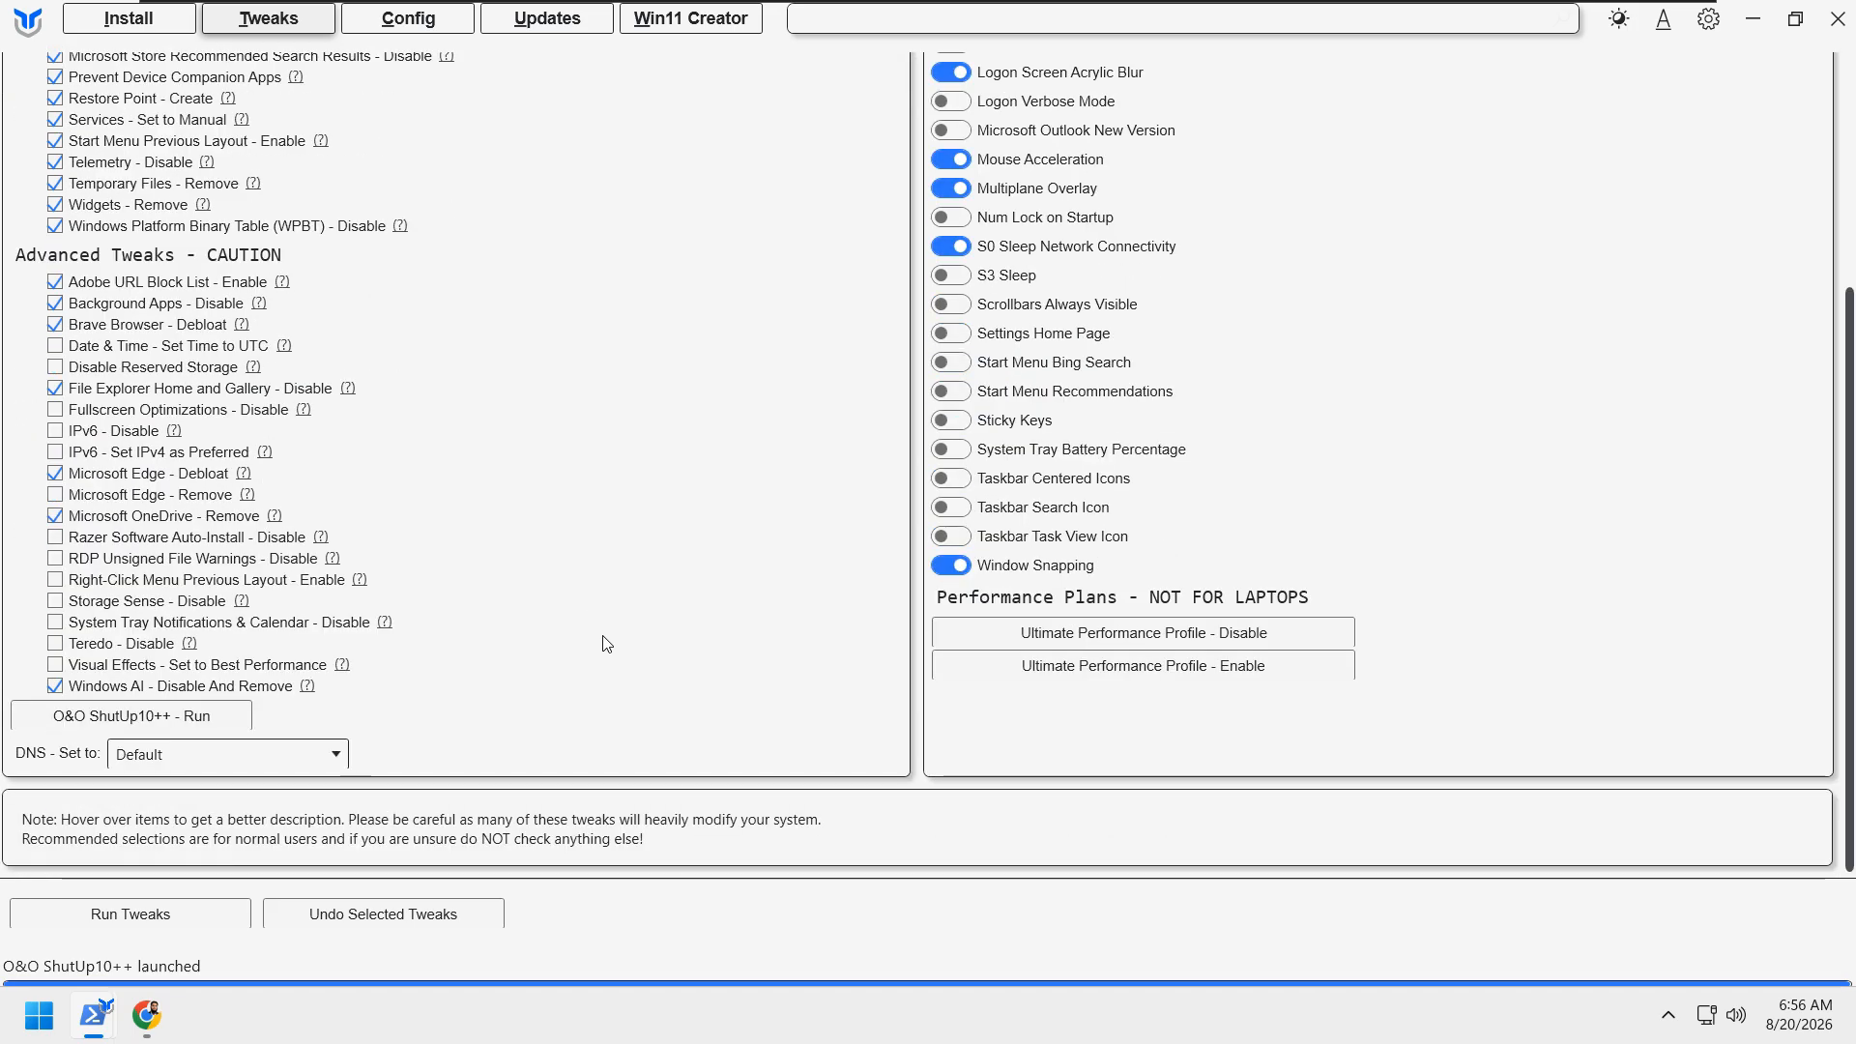
scroll(605, 642, up, 3)
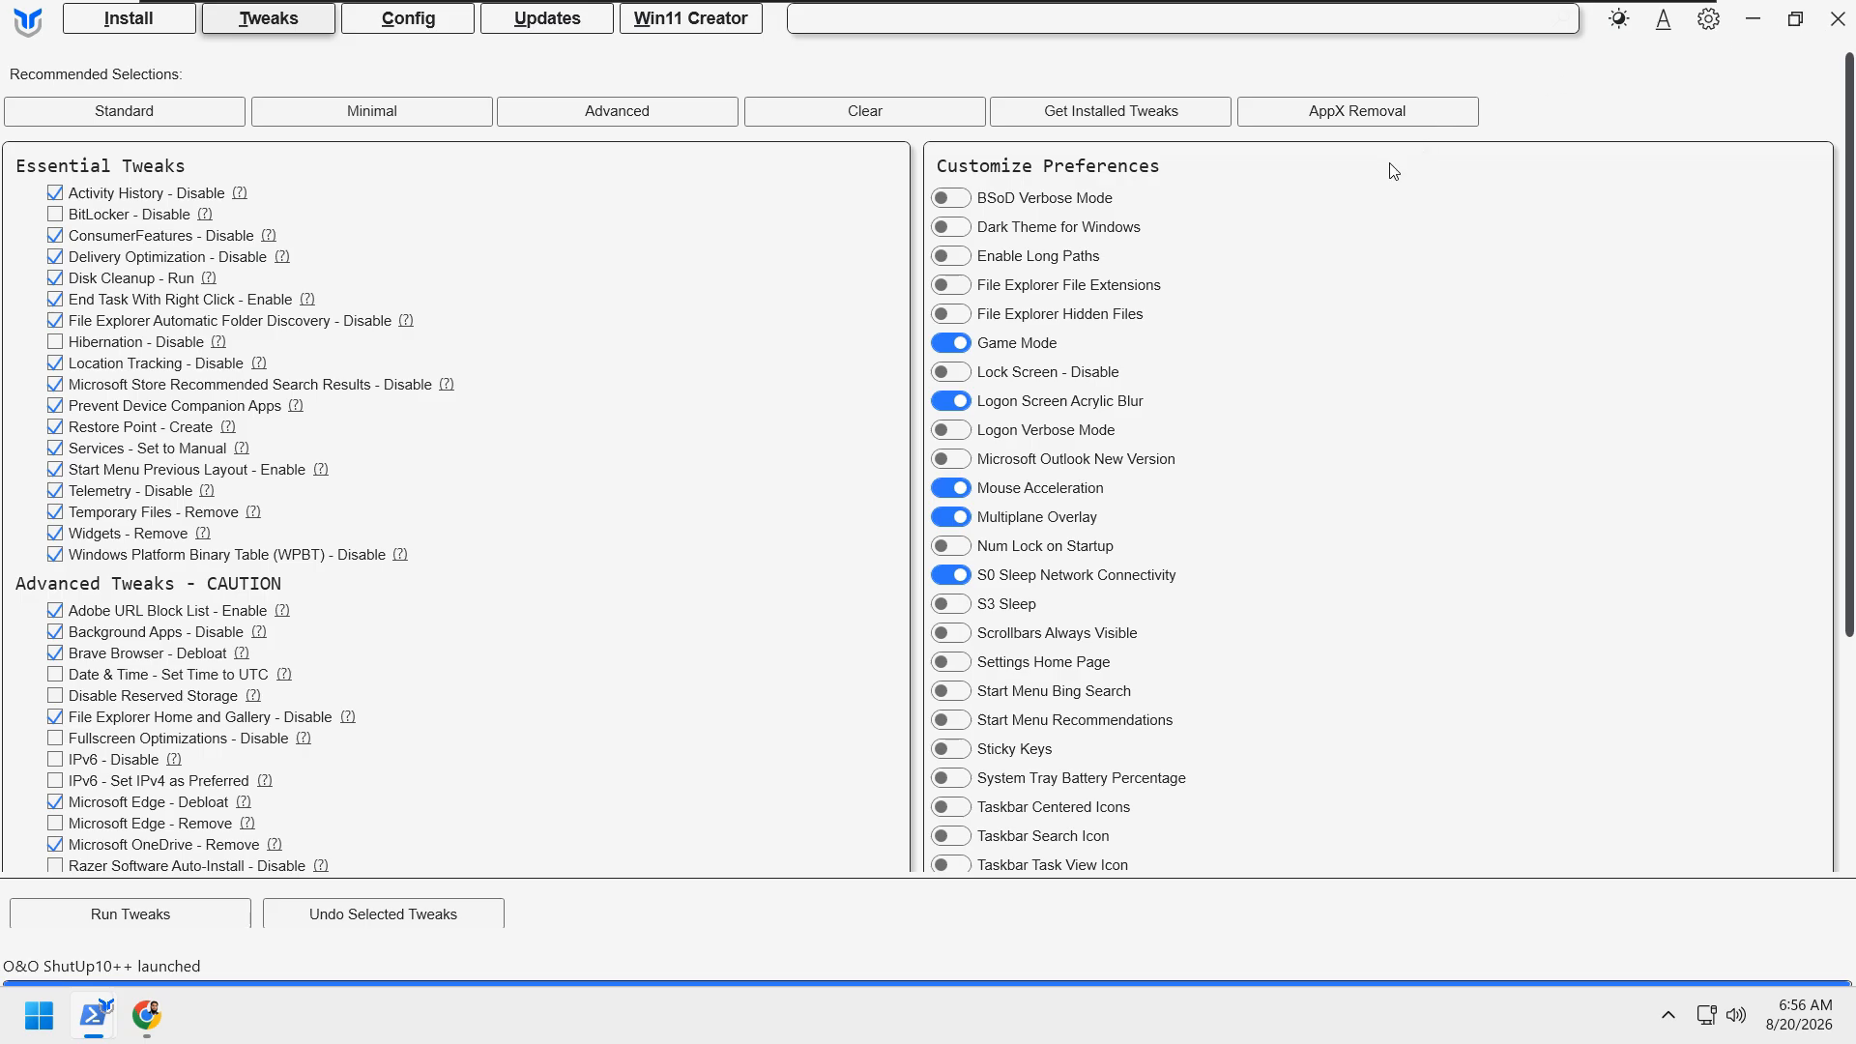